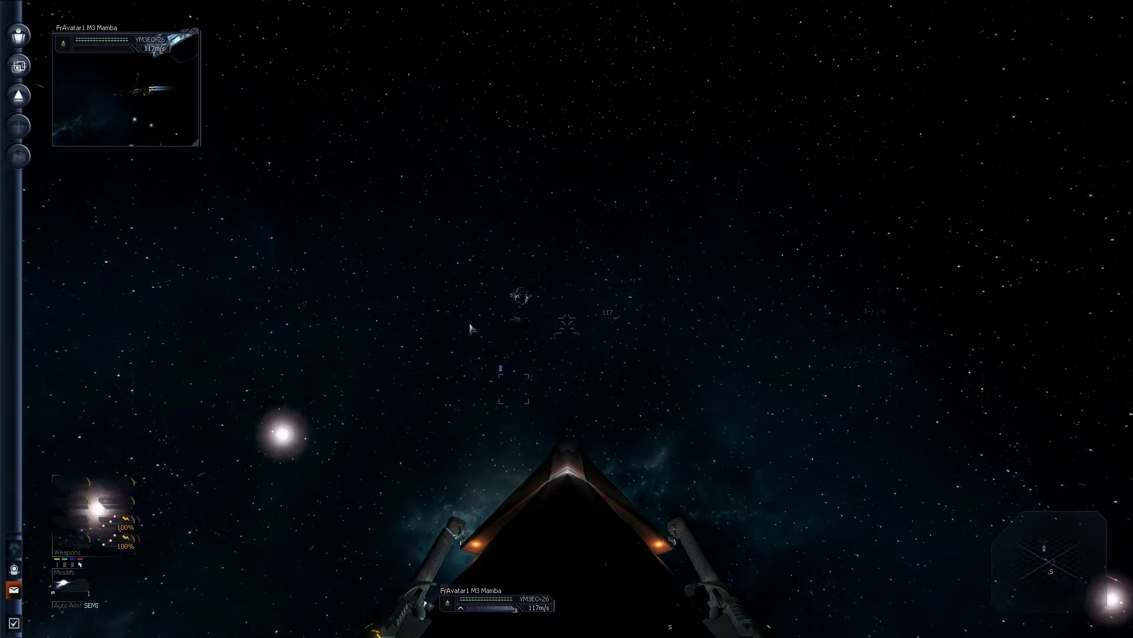
Turn the Mamba away from the station and target the Teladi Bio Transporter 1.8 km ahead.
key(space)
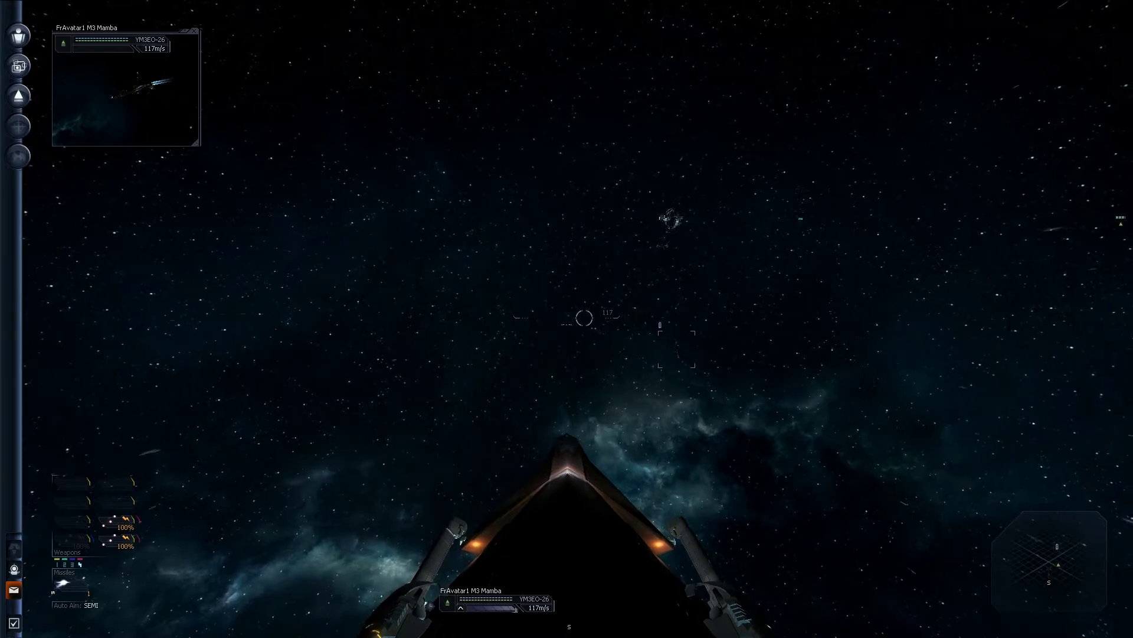
key(t)
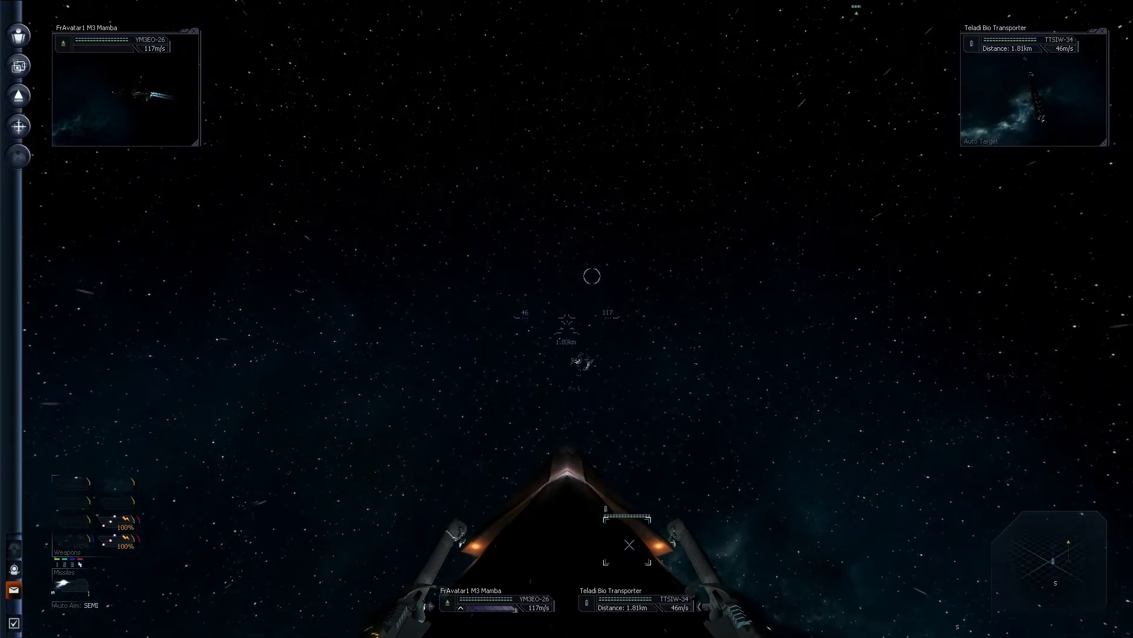
Check the sector map, then turn right toward the Teladi Bio Transporter.
key(period)
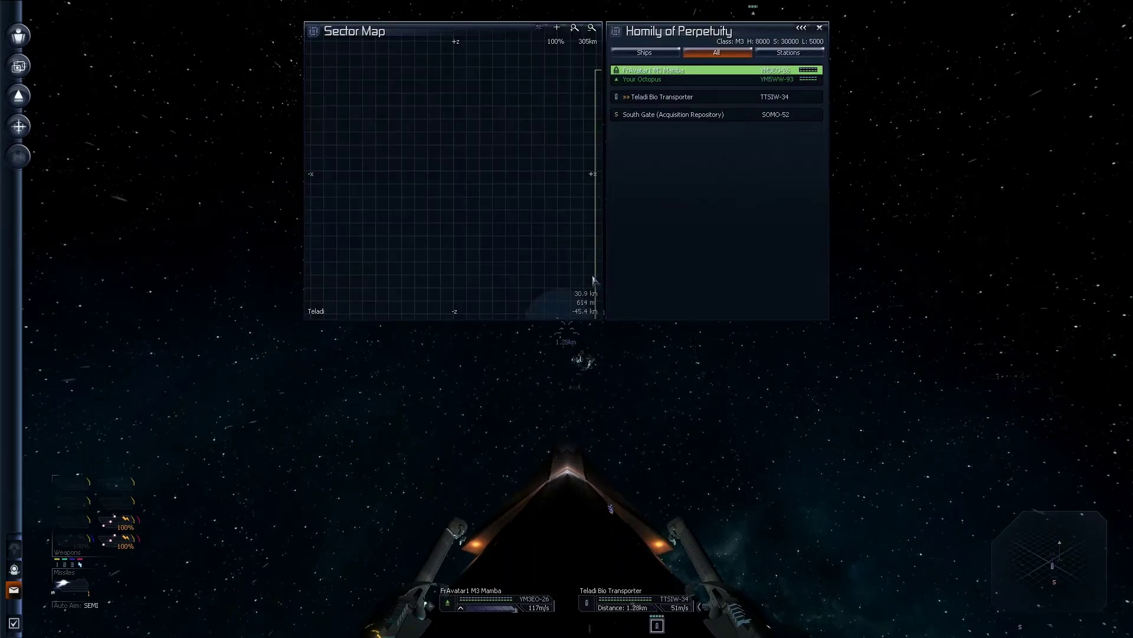
key(Escape)
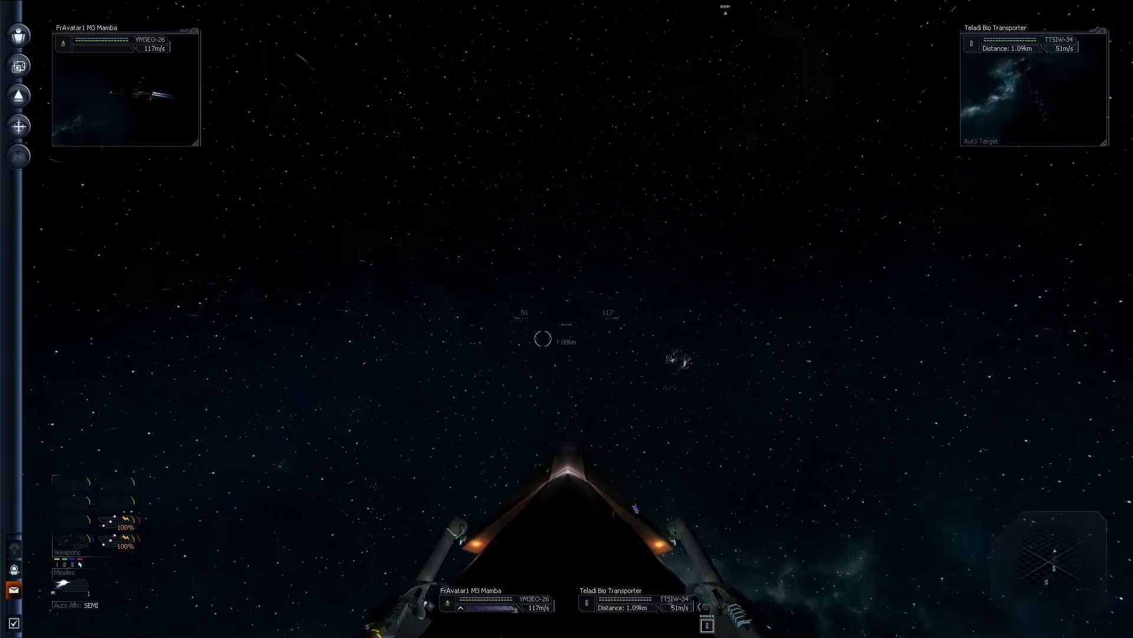
mouse_move(600, 350)
mouse_down()
mouse_move(648, 330)
mouse_move(682, 335)
mouse_move(610, 306)
mouse_move(498, 307)
mouse_move(439, 333)
mouse_move(521, 321)
mouse_move(504, 296)
mouse_move(526, 299)
mouse_up()
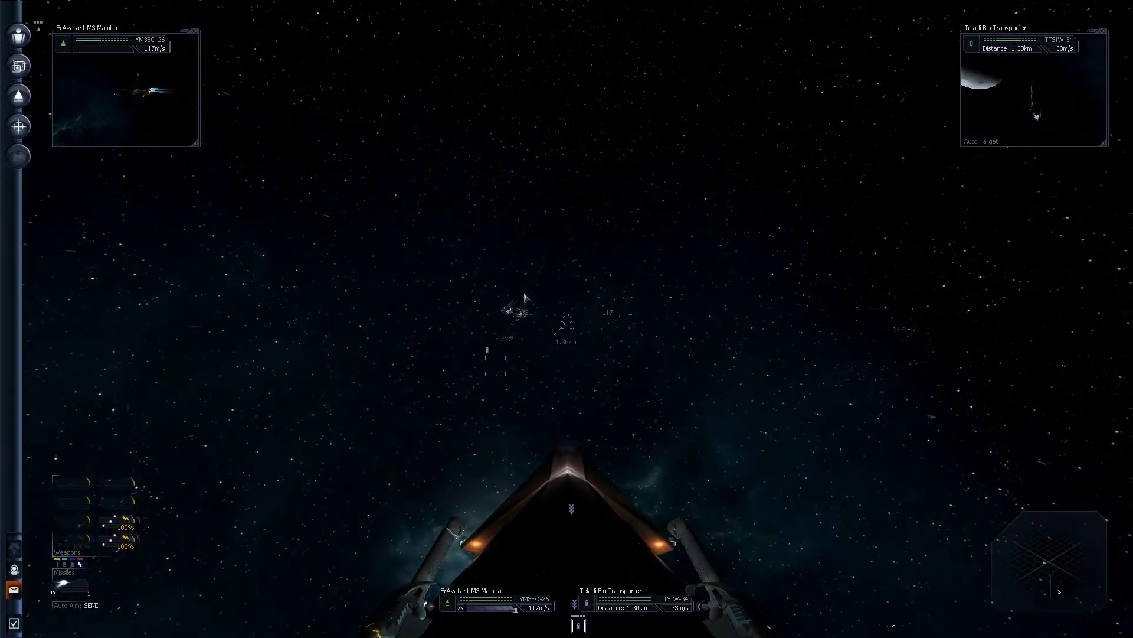
Bring up the universe map and select the Acquisition Repository sector.
key(period)
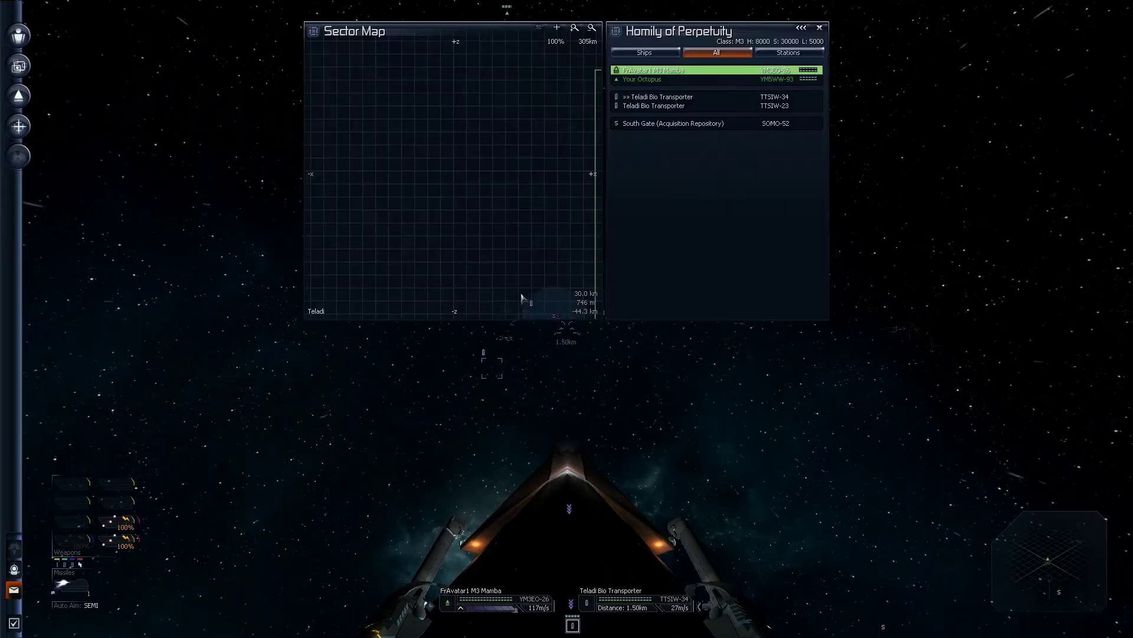
key(comma)
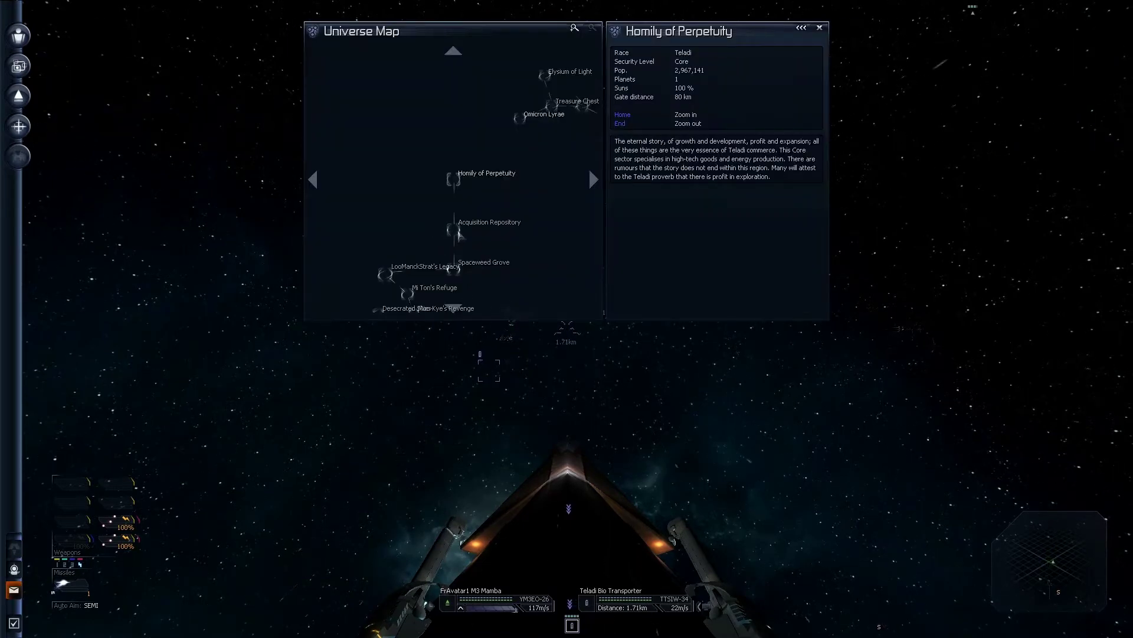
click(458, 232)
Order the Caiman Super Freighter XL in Acquisition Repository to follow the Mamba.
click(458, 187)
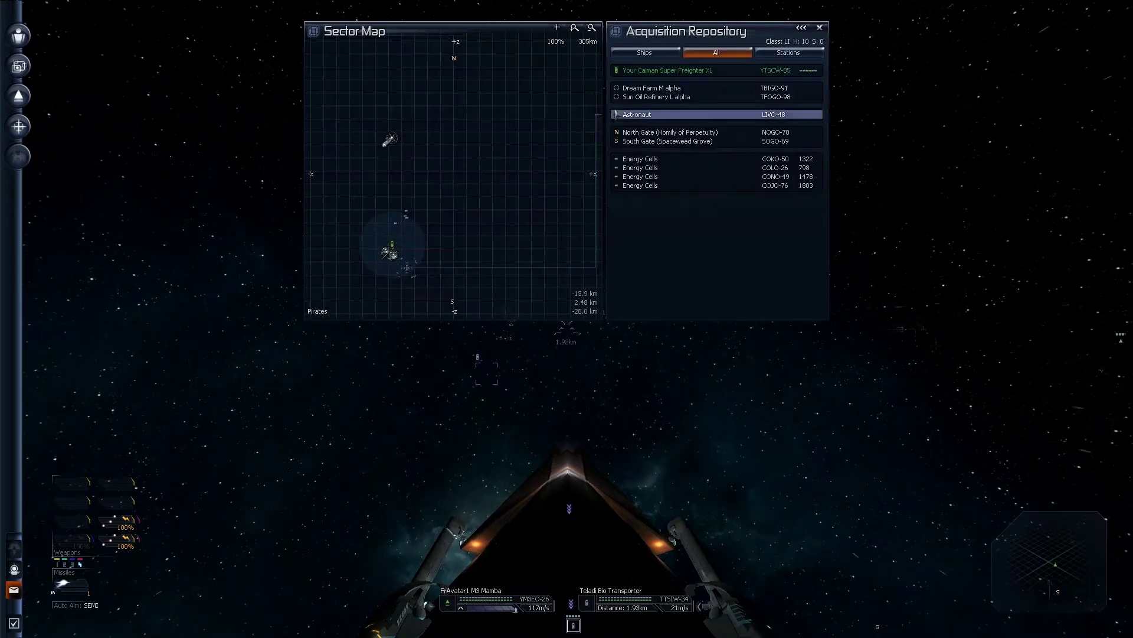
click(635, 77)
click(674, 100)
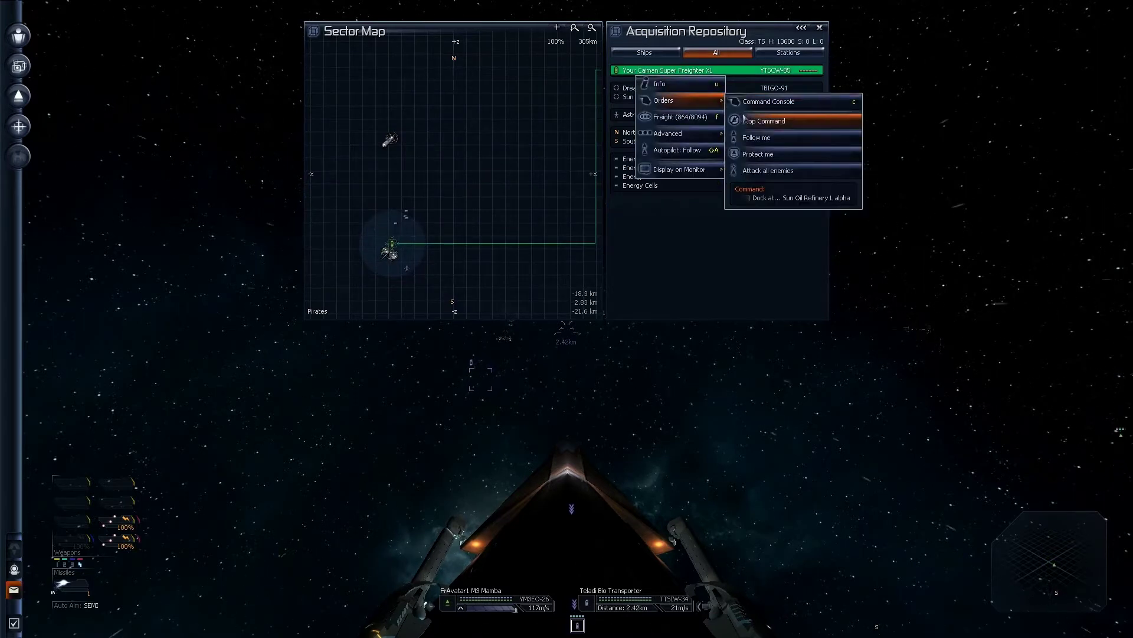
click(763, 140)
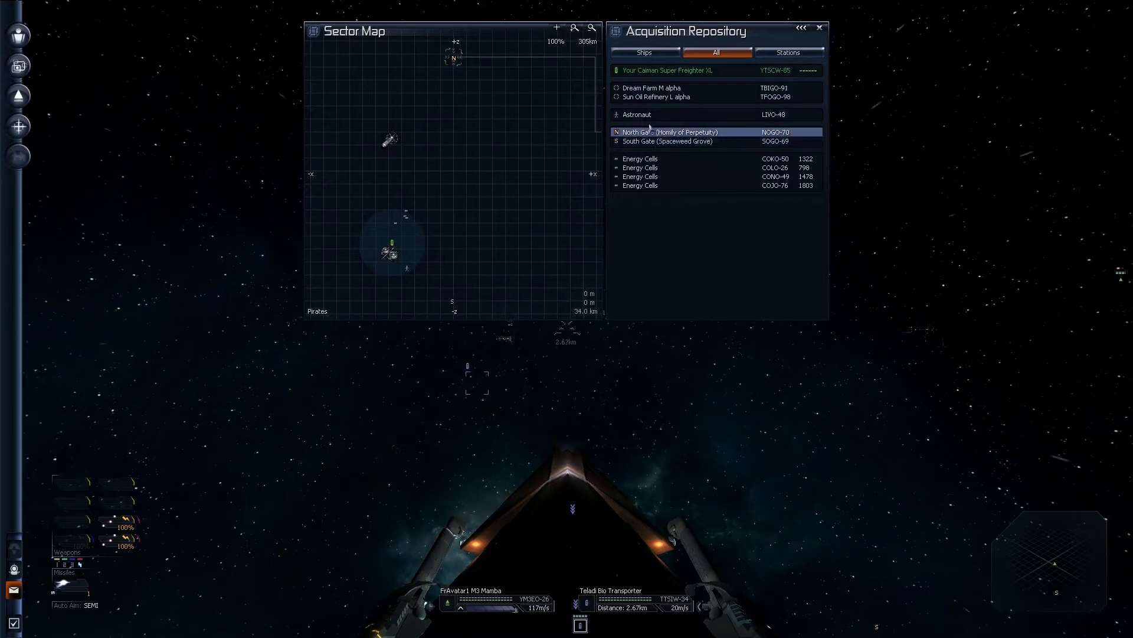
Order ships landed at Dream Farm M alpha, including the Harrier Sentinel, to follow the Mamba.
click(665, 88)
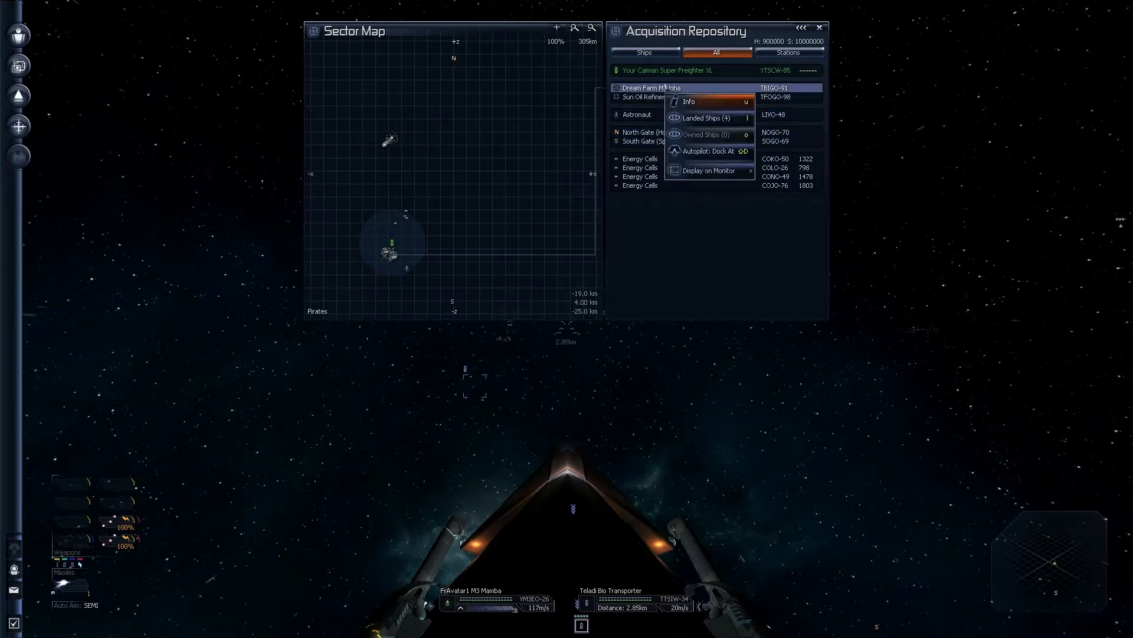
click(699, 119)
click(510, 53)
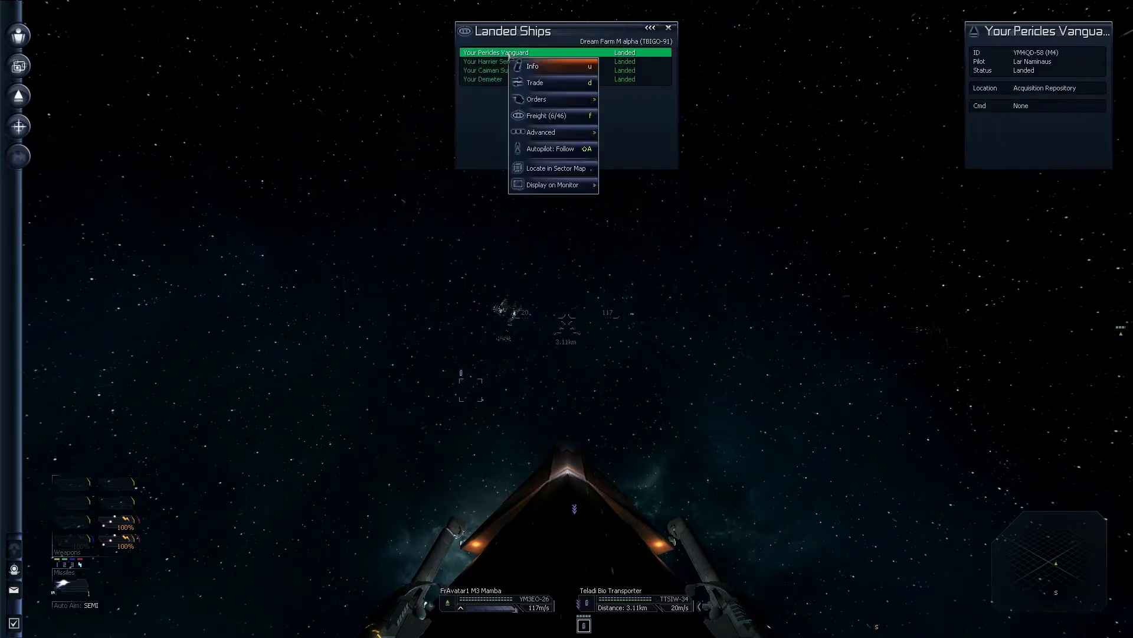
click(558, 79)
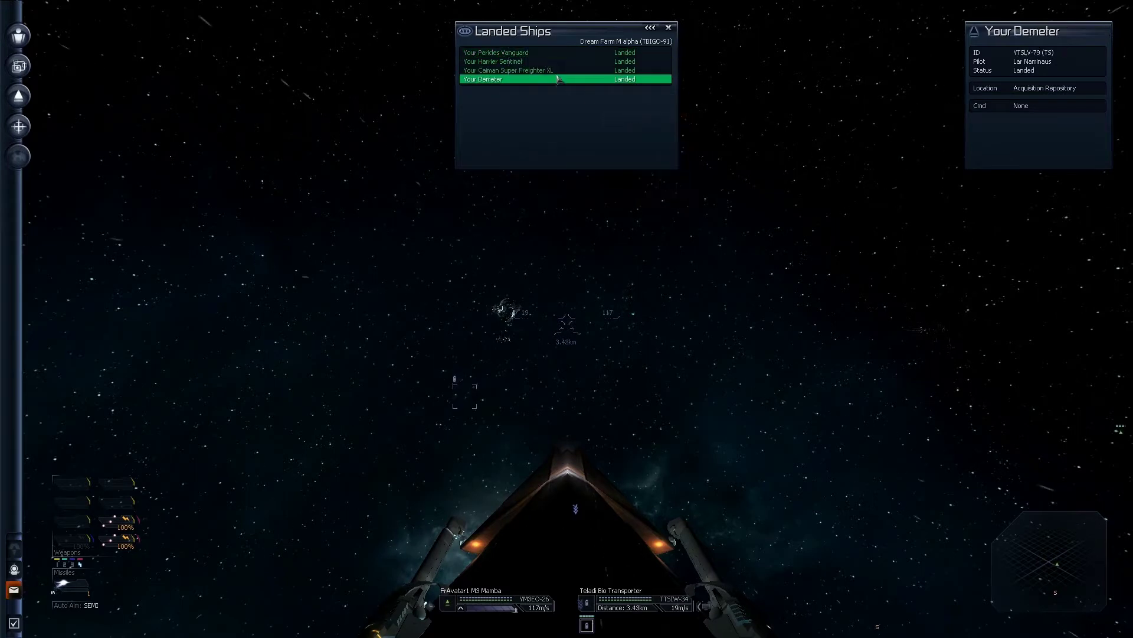
click(527, 64)
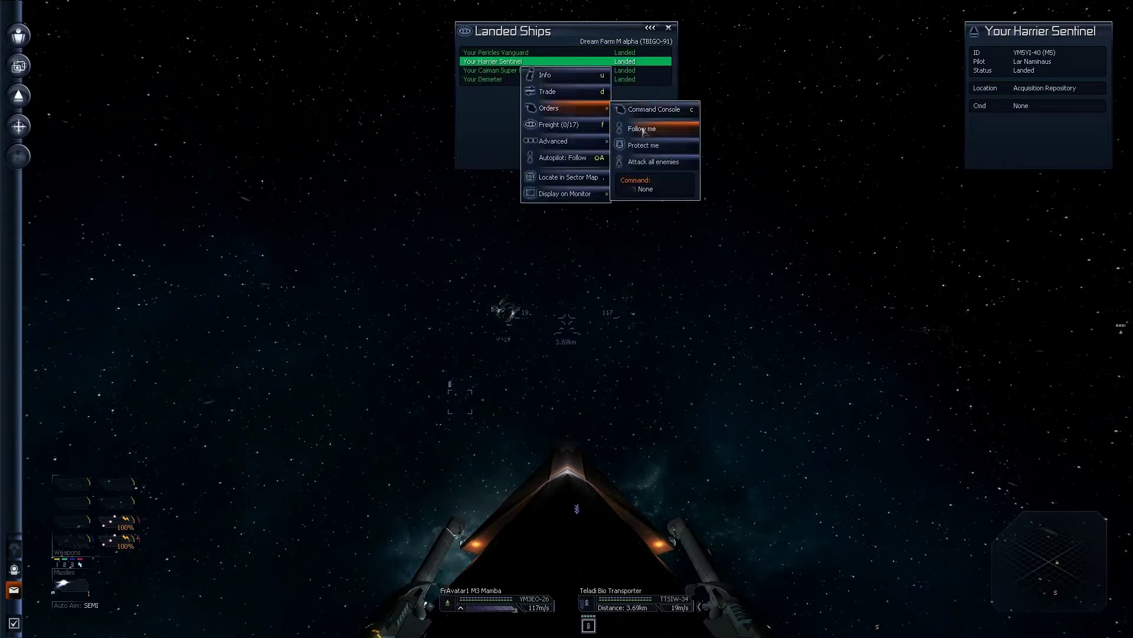
click(523, 61)
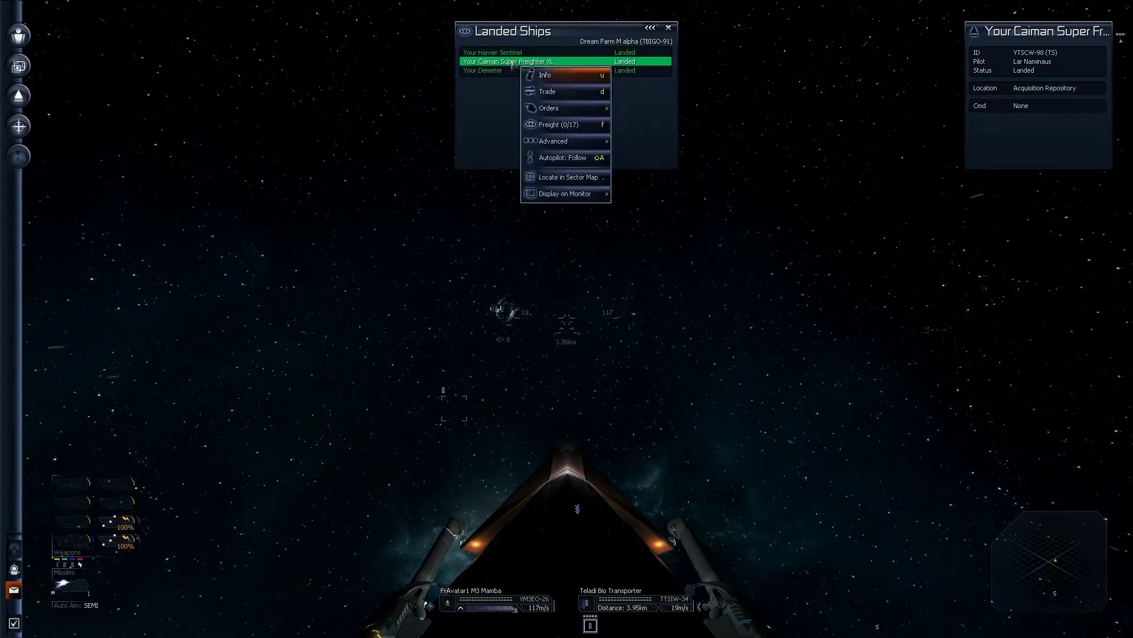
mouse_move(555, 107)
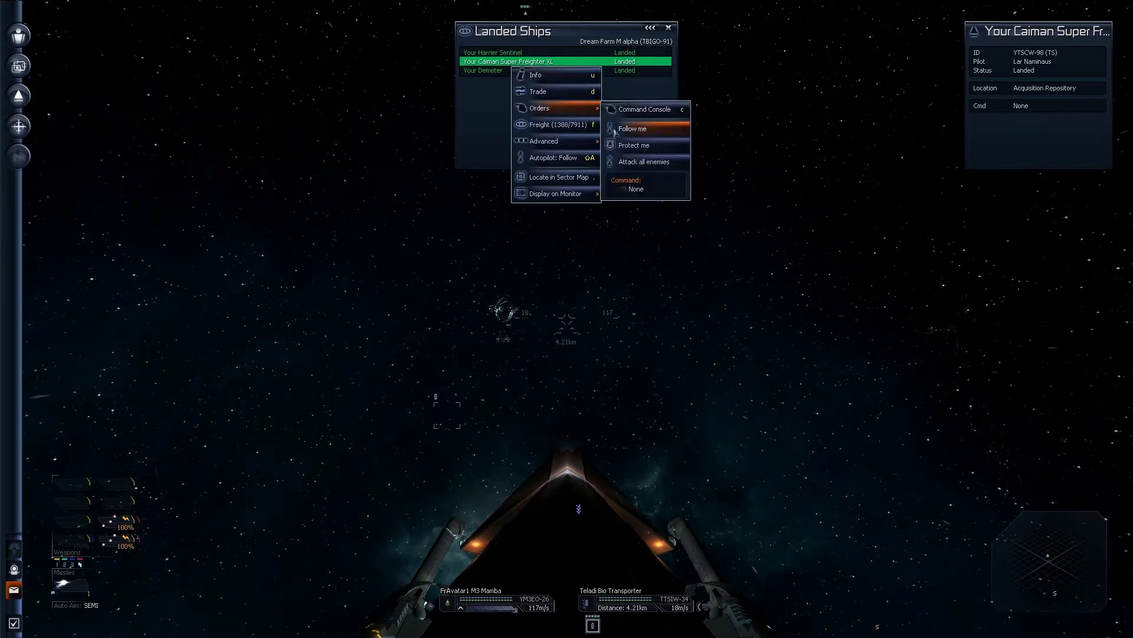
click(626, 130)
Order the landed Demeter to follow the Mamba and close the menus.
click(490, 72)
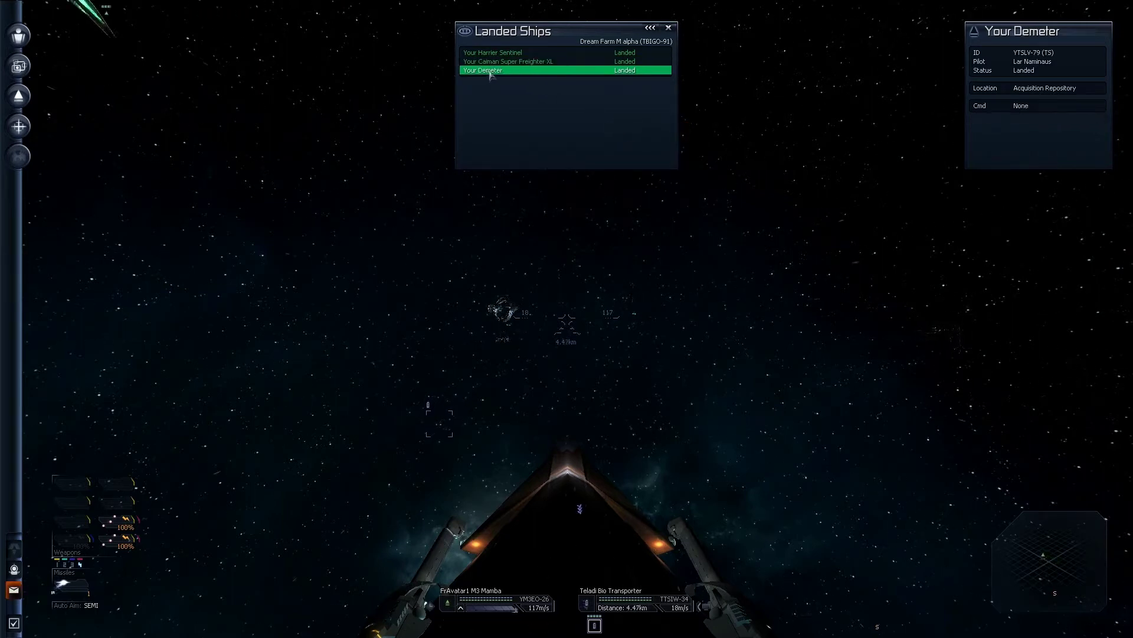
click(490, 74)
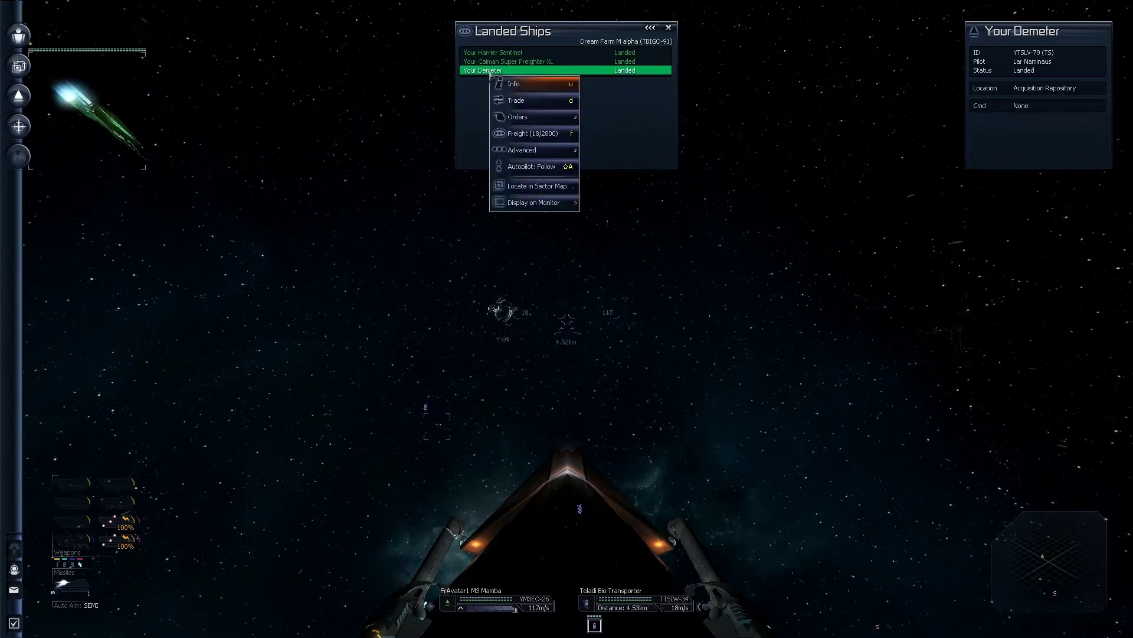
click(529, 106)
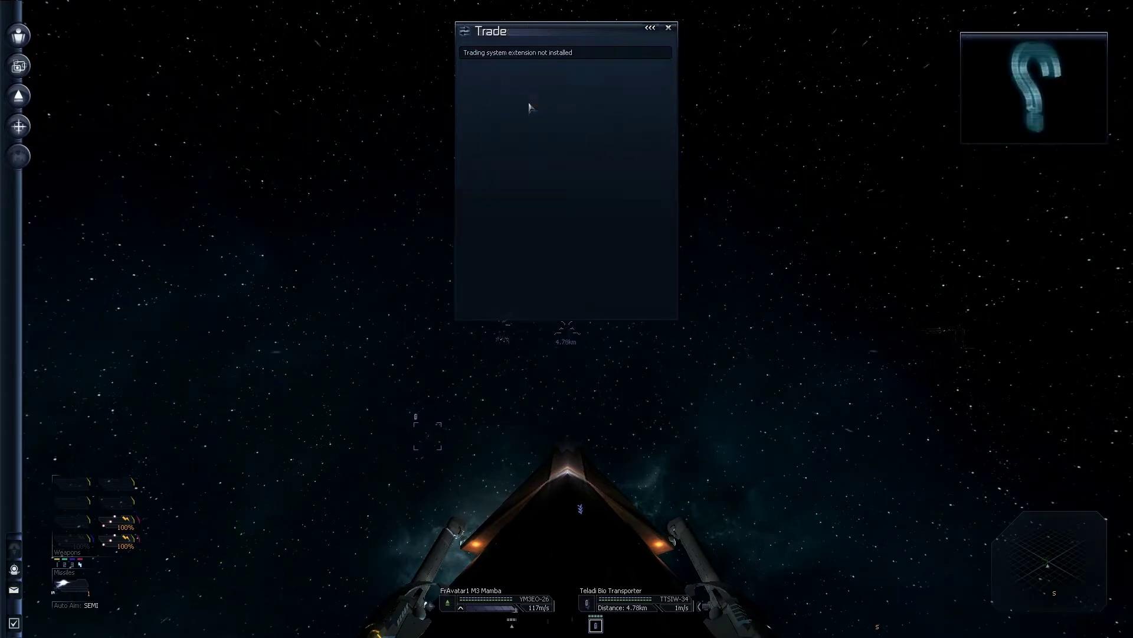
click(651, 33)
click(506, 67)
mouse_move(549, 107)
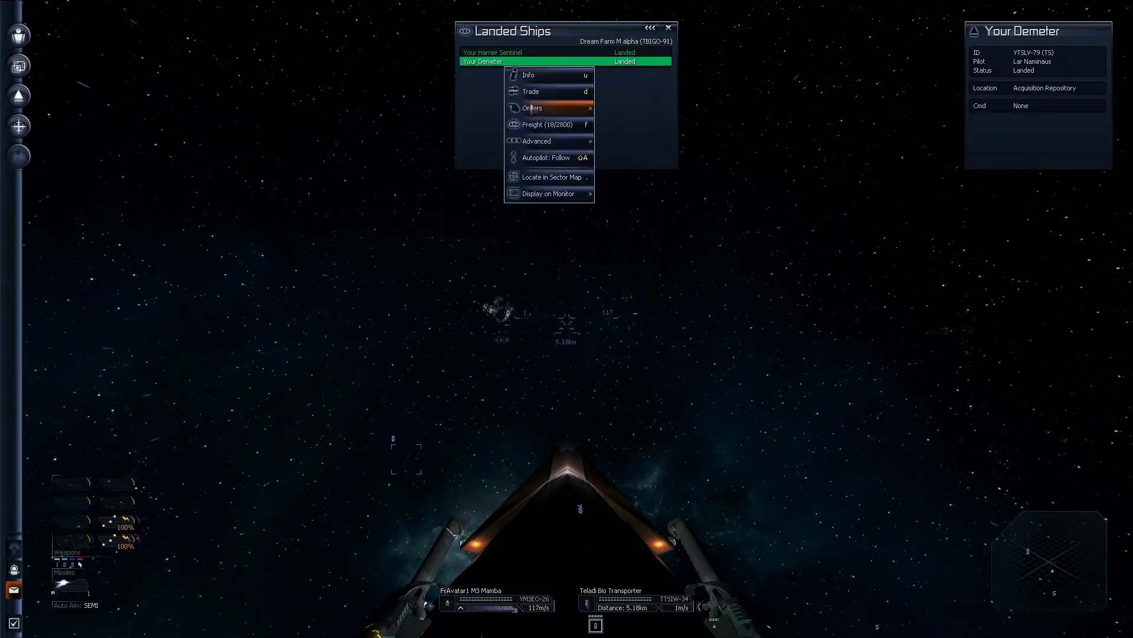
click(637, 132)
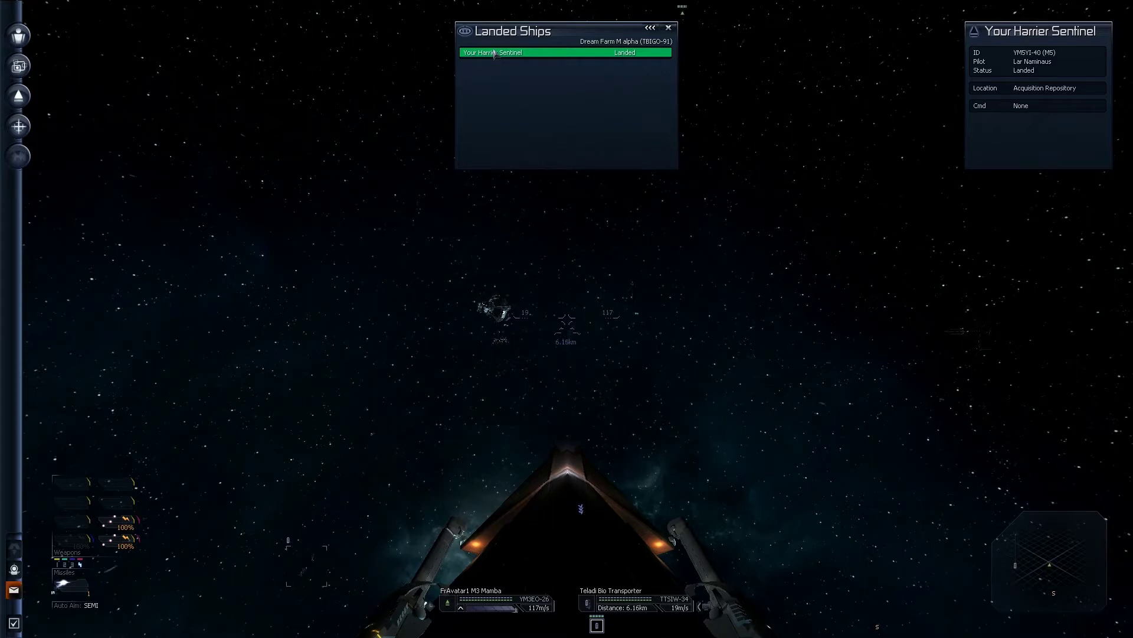
click(669, 30)
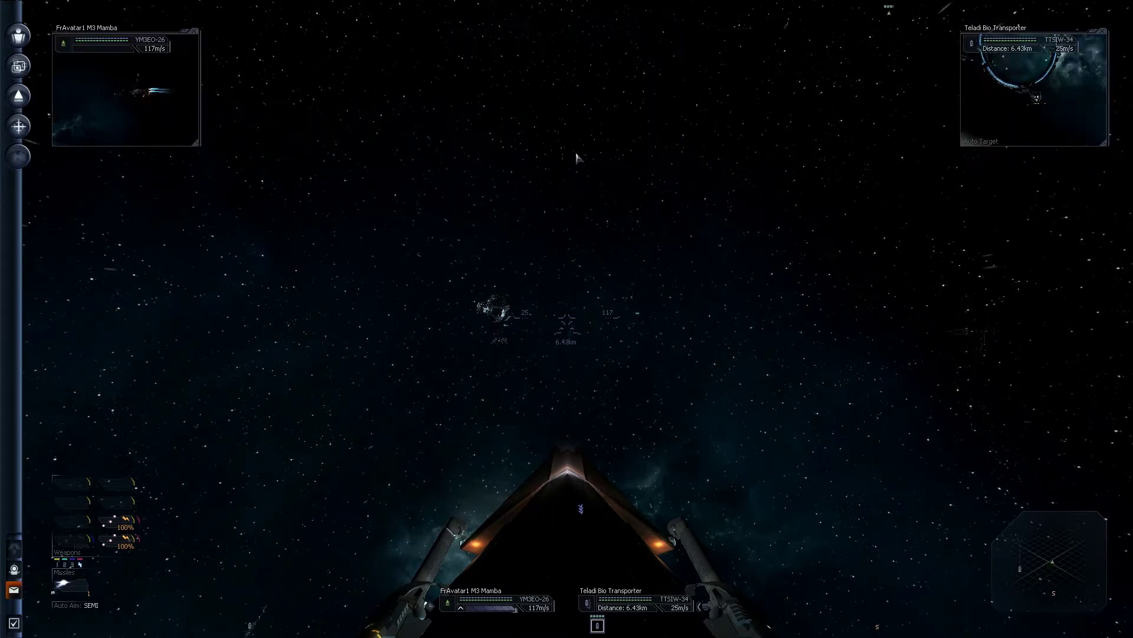
Glance at the sector map and close it to resume flying.
key(period)
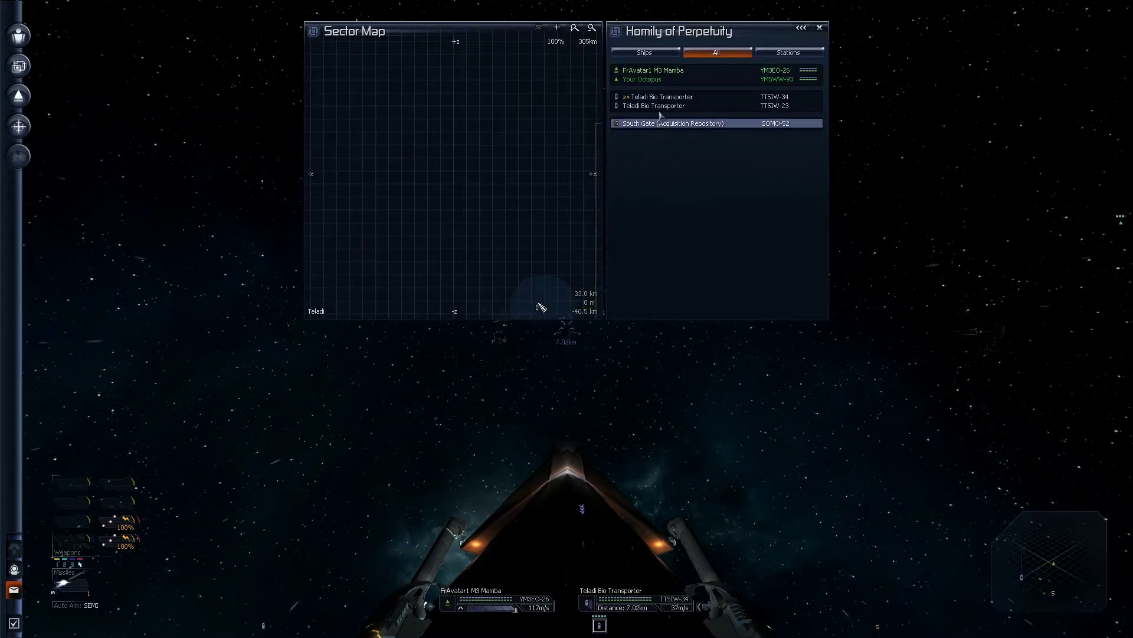
key(Escape)
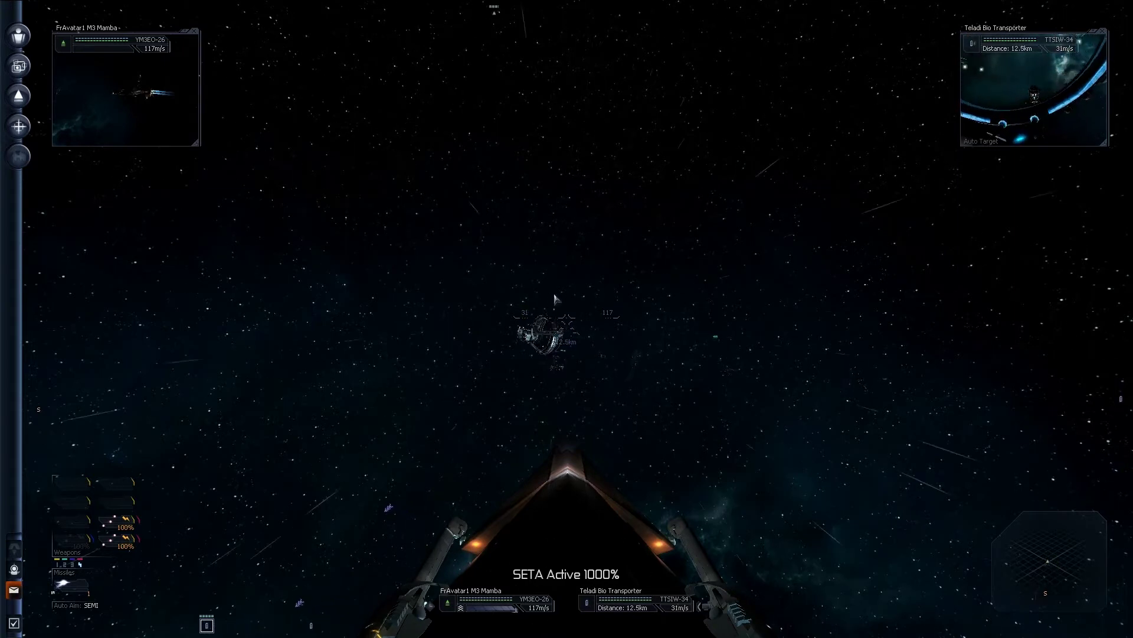
Target the Split Energy Transporter and open laser fire on it at about 150 m.
click(526, 336)
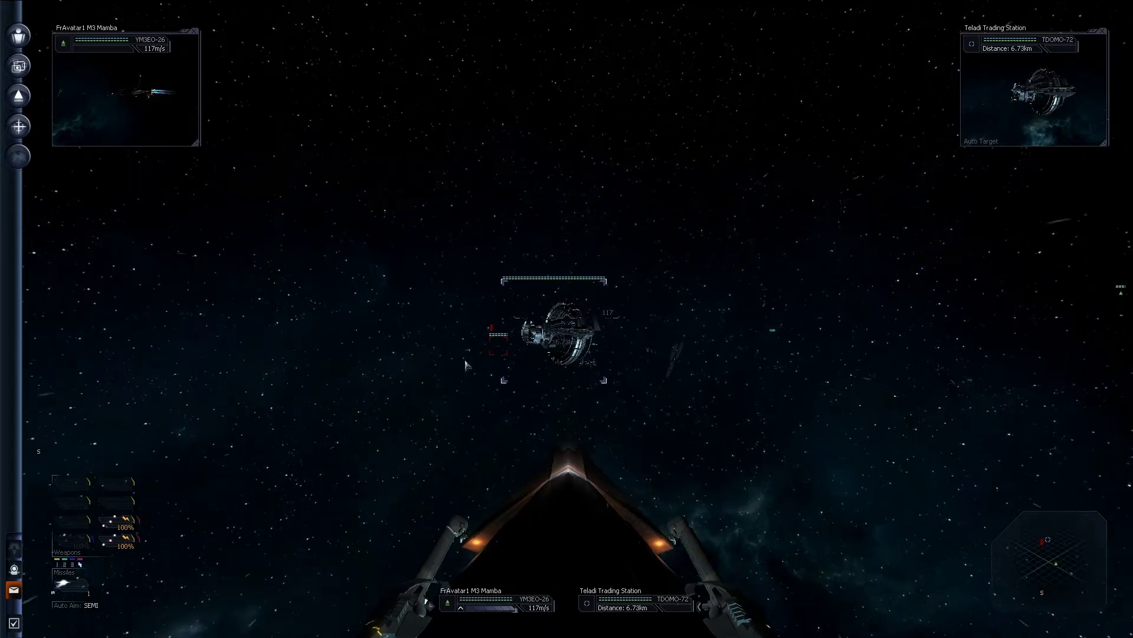
click(489, 336)
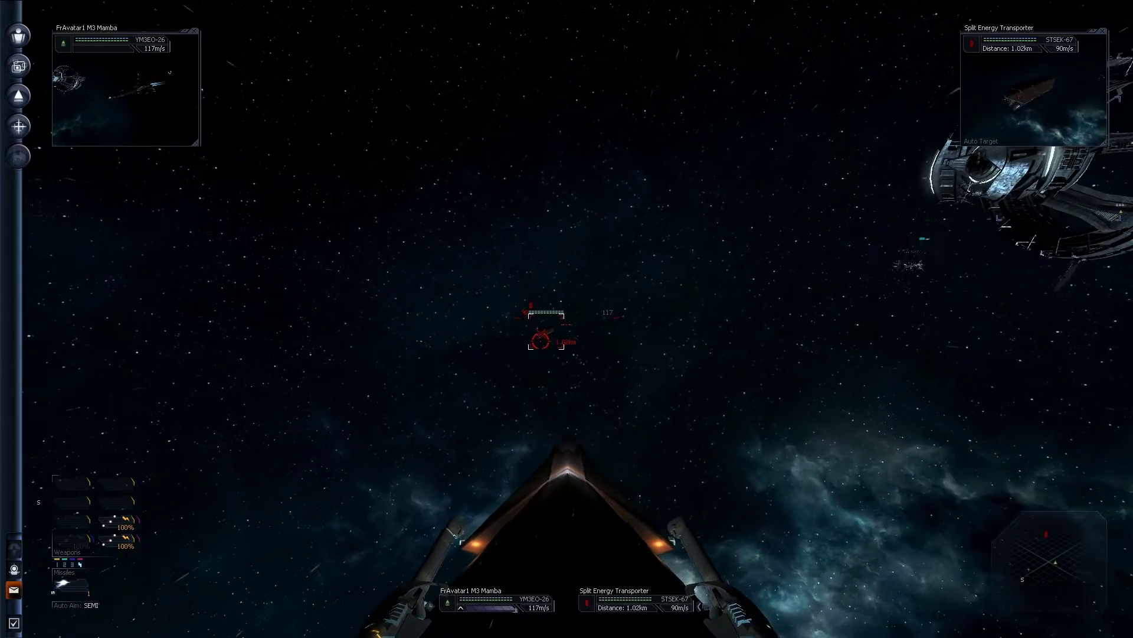
key(ctrl)
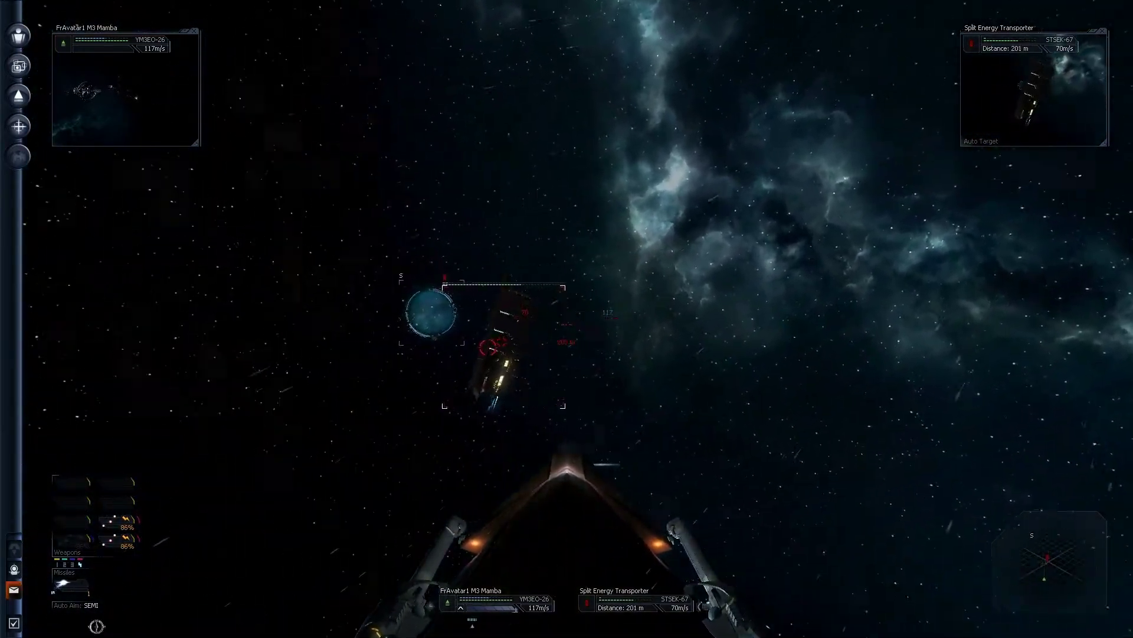
click(97, 626)
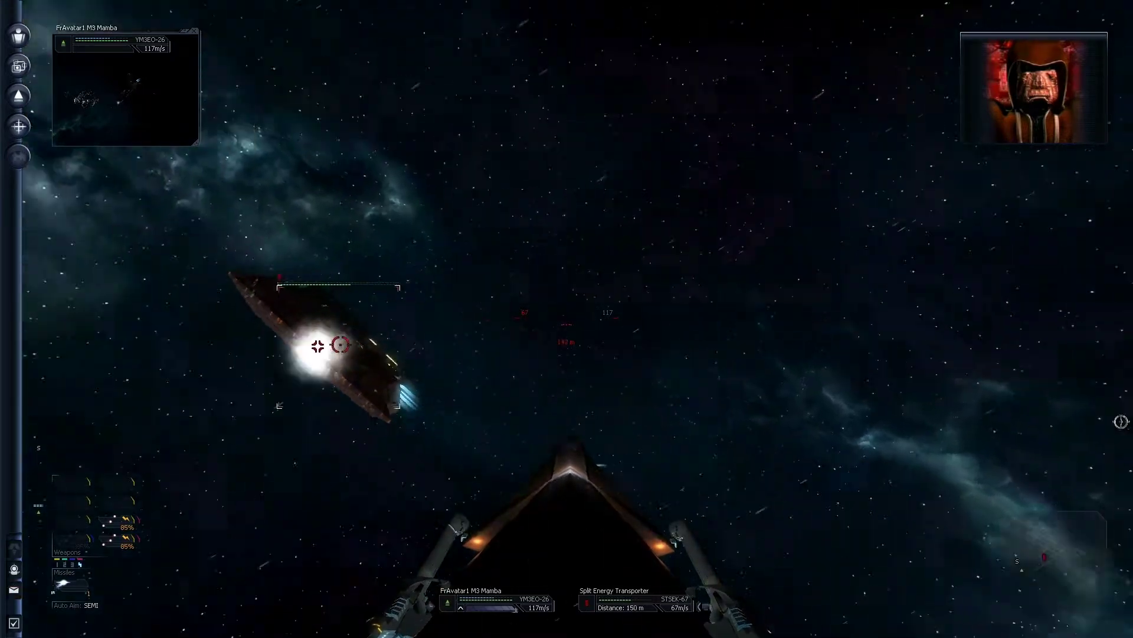
Chase the Split Energy Transporter, turning to keep it in the sights while firing.
mouse_move(1129, 587)
mouse_down()
mouse_move(834, 626)
mouse_move(576, 626)
mouse_up()
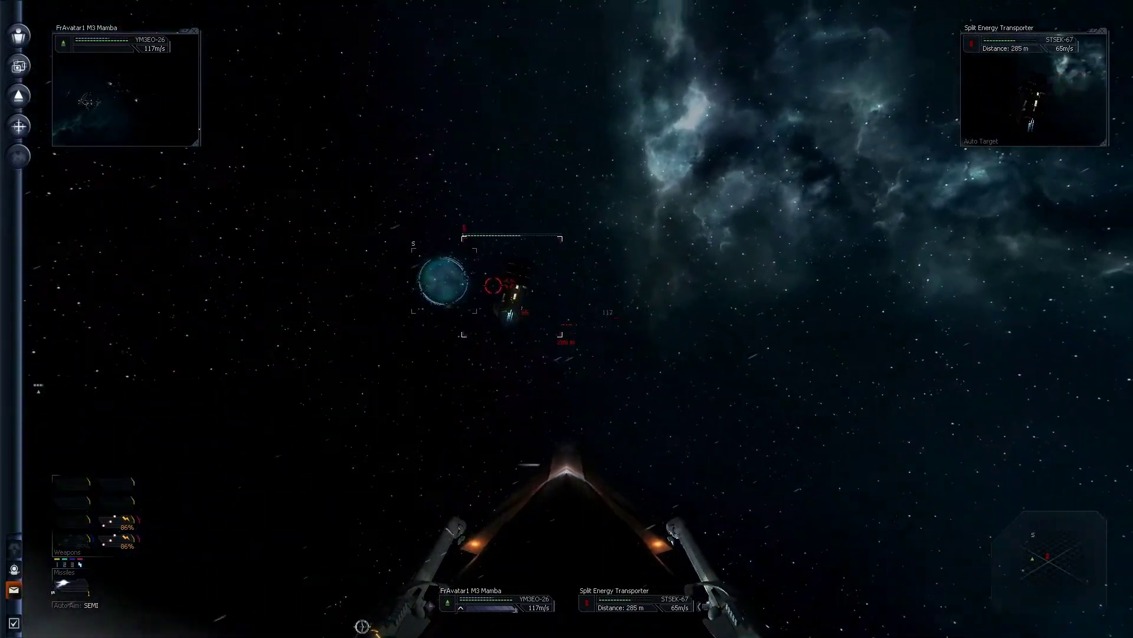
drag(362, 627, 38, 601)
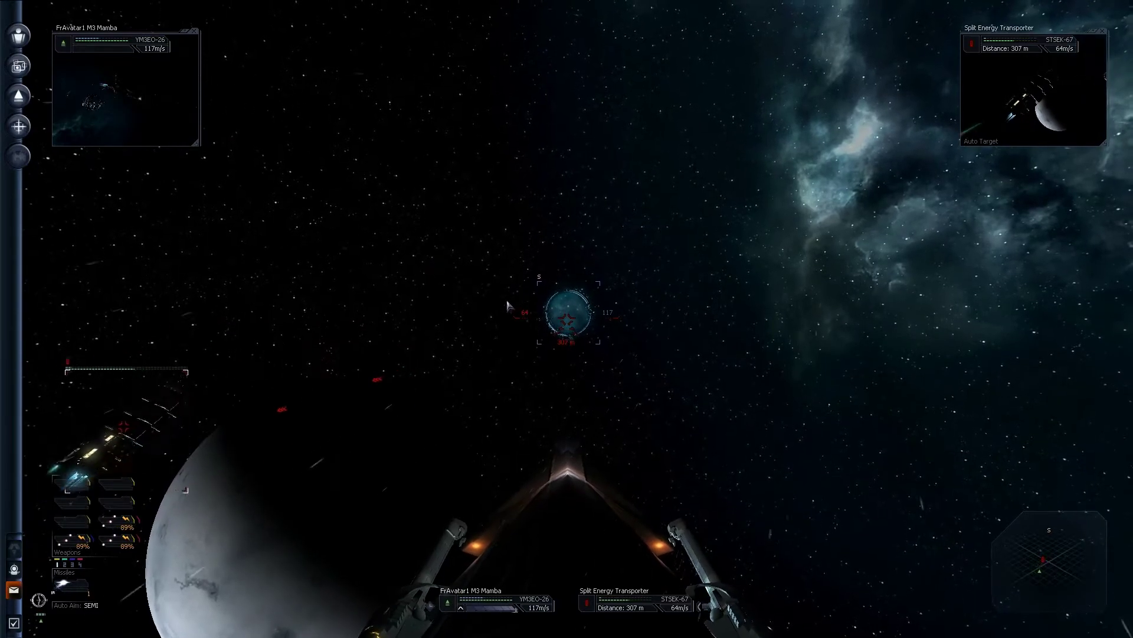
drag(38, 488, 38, 140)
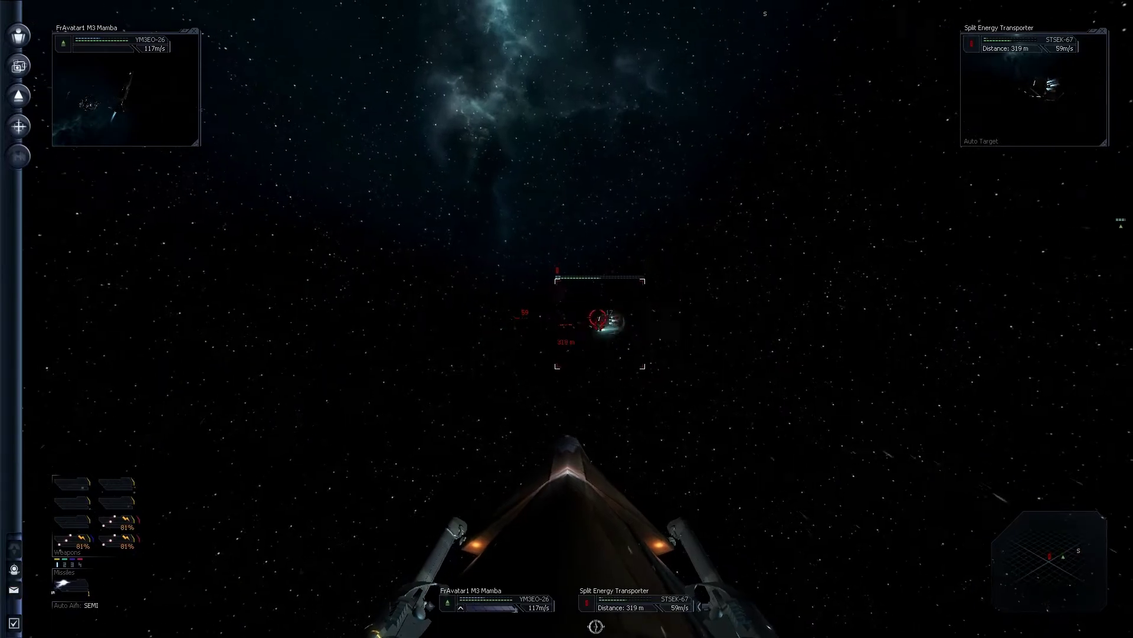
mouse_move(602, 626)
mouse_down()
mouse_move(562, 626)
mouse_move(1079, 627)
mouse_move(215, 625)
mouse_up()
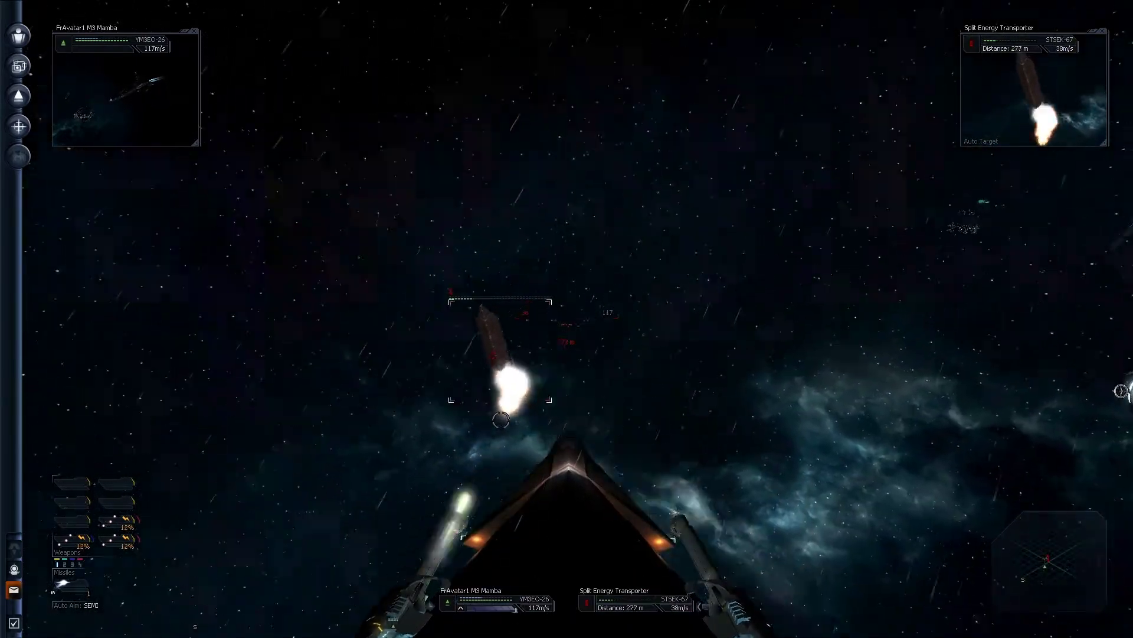
drag(1120, 370, 826, 626)
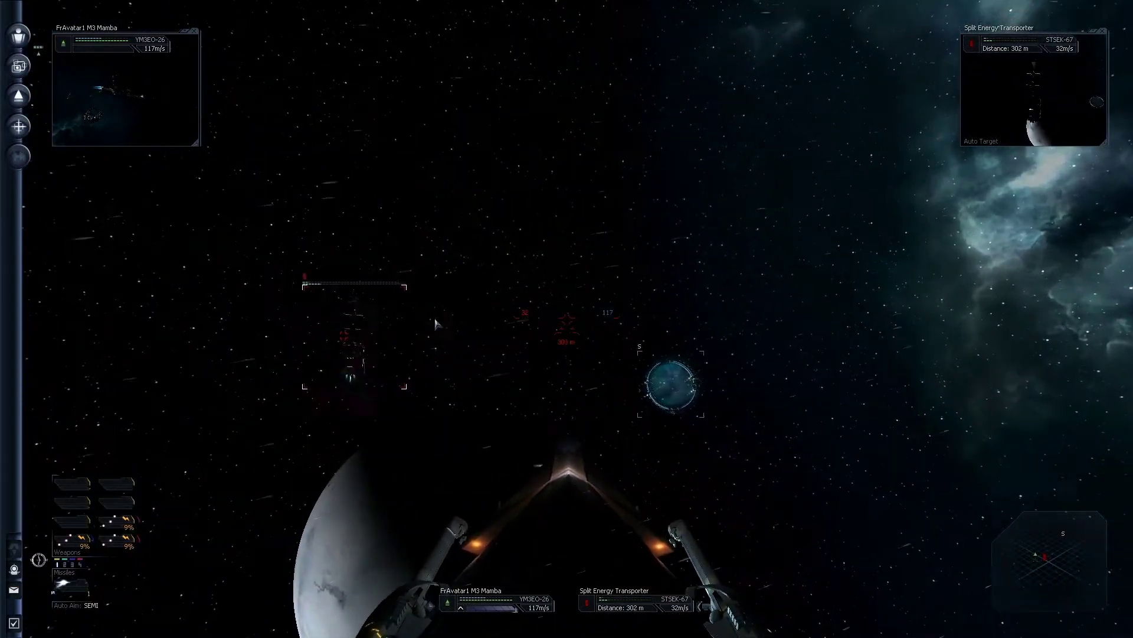
Keep shooting the transporter until it explodes, then bring up the sector map.
click(295, 351)
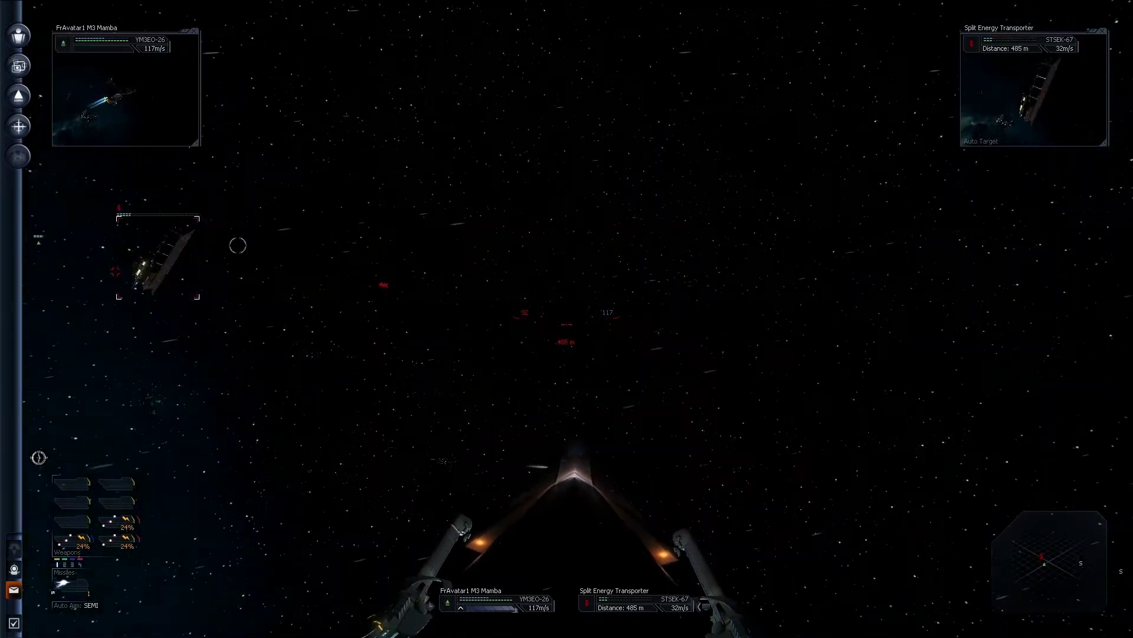
click(532, 337)
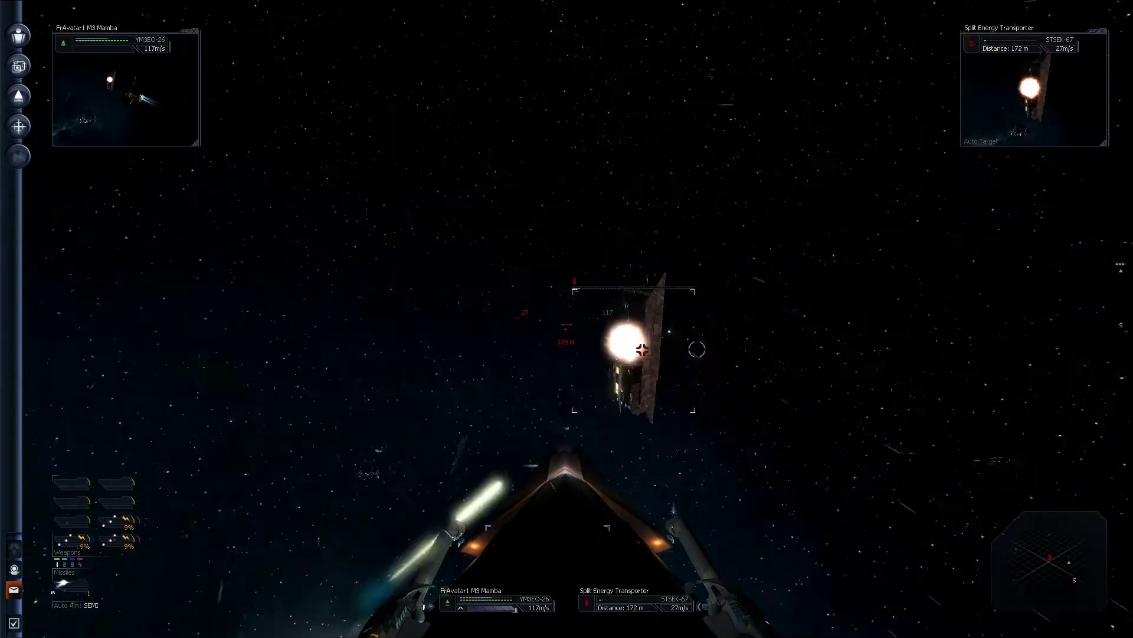
mouse_move(697, 348)
mouse_down()
mouse_move(747, 395)
mouse_move(659, 219)
mouse_move(604, 284)
mouse_up()
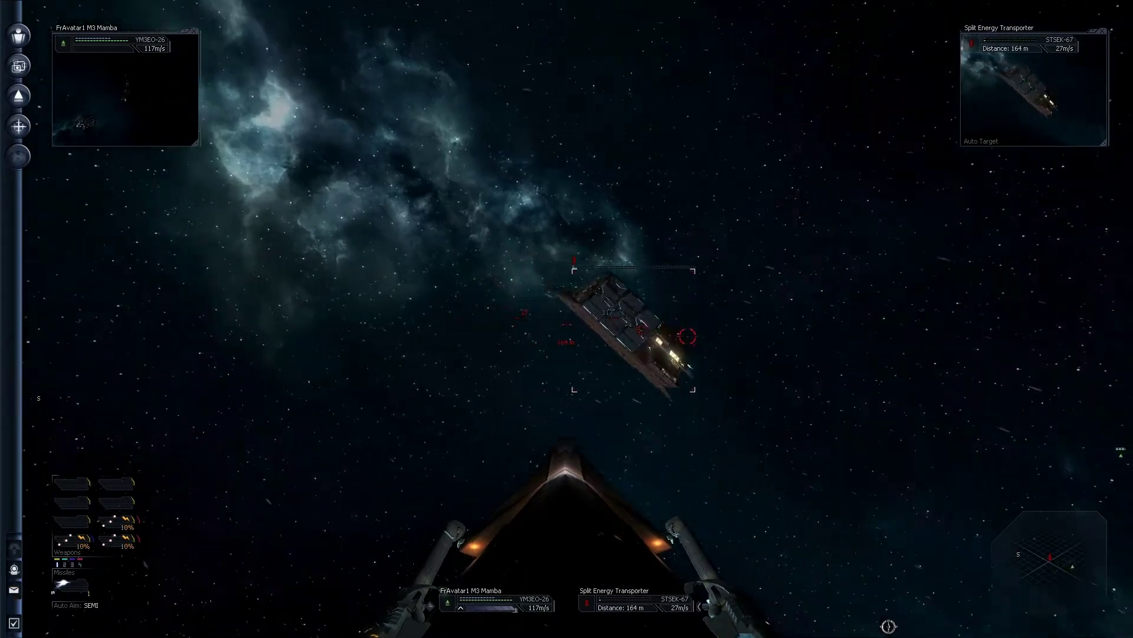
mouse_move(636, 311)
mouse_down()
mouse_move(748, 383)
mouse_move(651, 324)
mouse_move(509, 362)
mouse_move(499, 342)
mouse_move(517, 334)
mouse_up()
key(period)
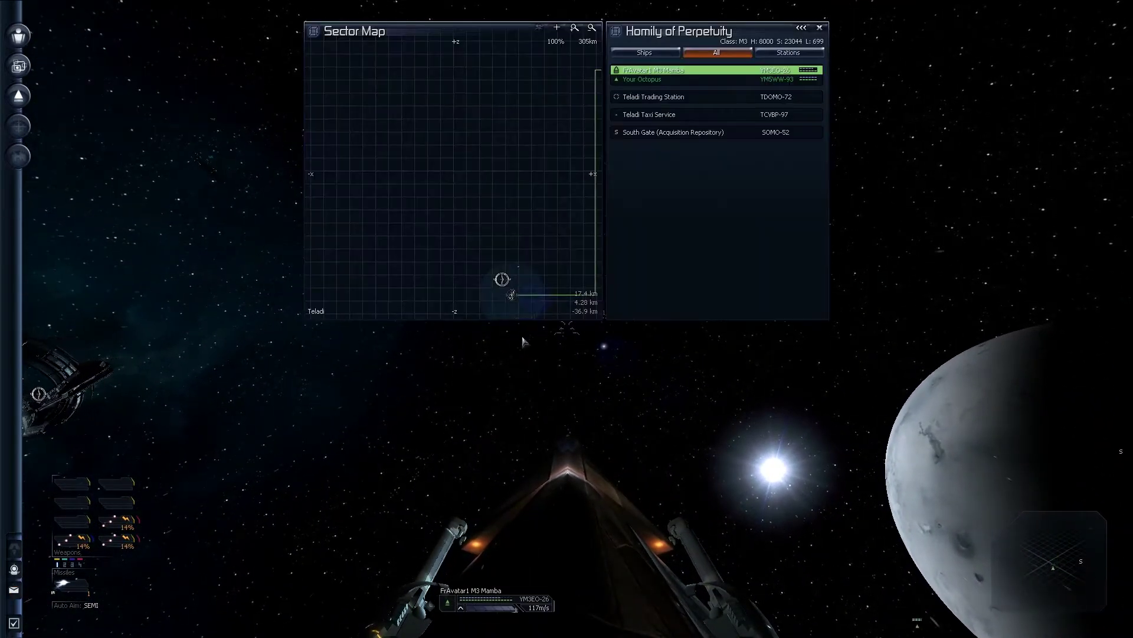
Close the sector map and dismiss the message reporting the Mamba as stolen.
key(Escape)
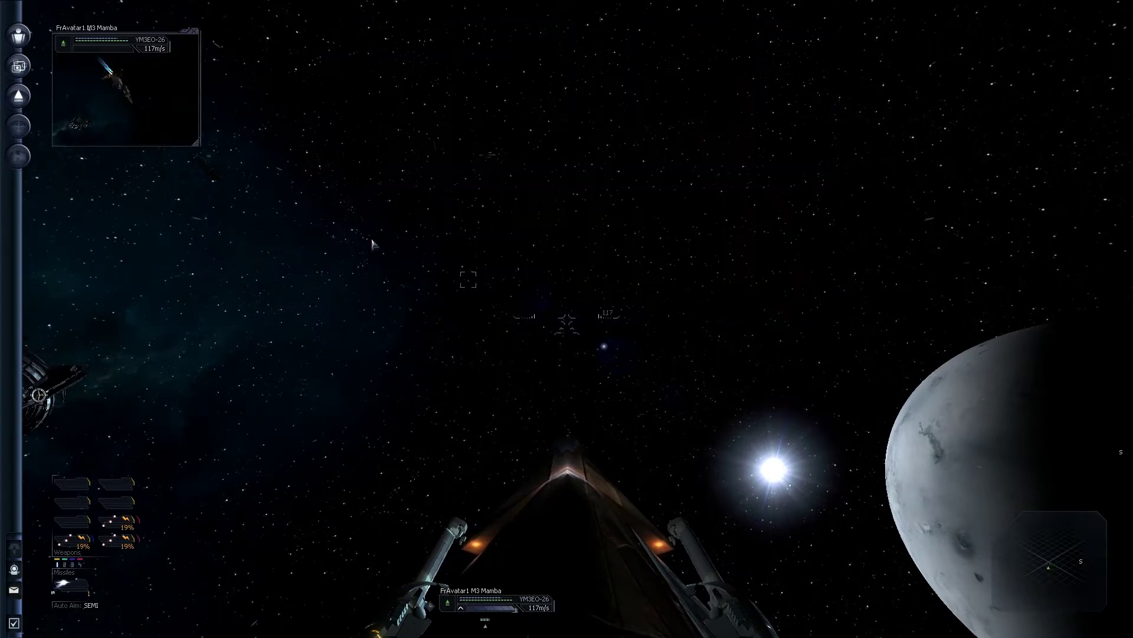
mouse_move(494, 242)
mouse_down()
mouse_move(375, 222)
mouse_move(516, 260)
mouse_move(546, 319)
mouse_up()
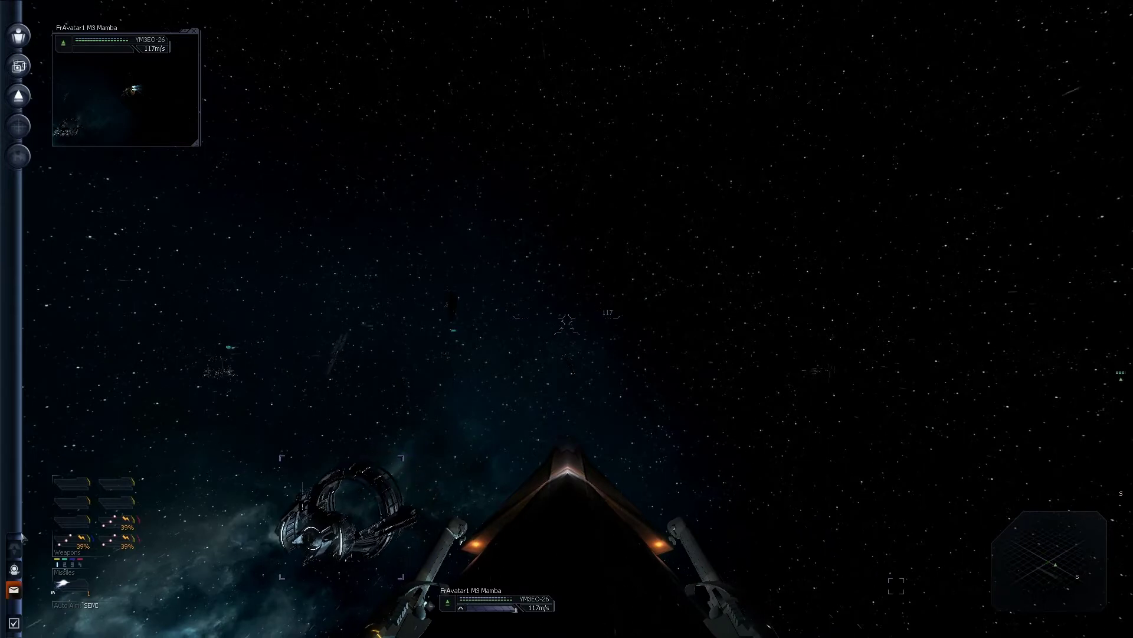
click(14, 589)
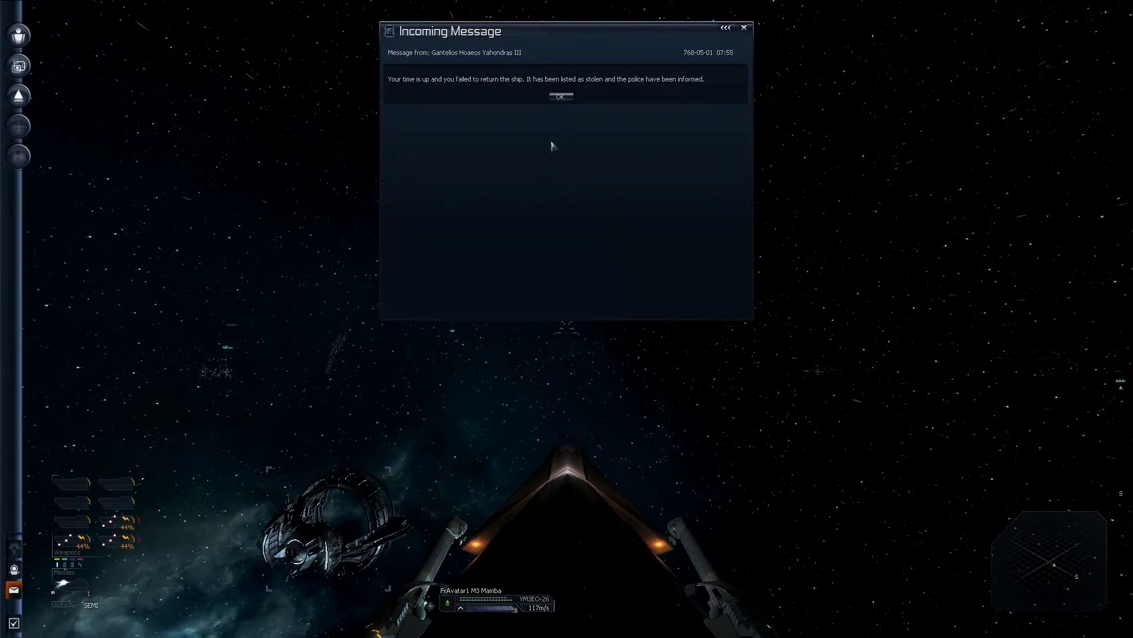
click(561, 98)
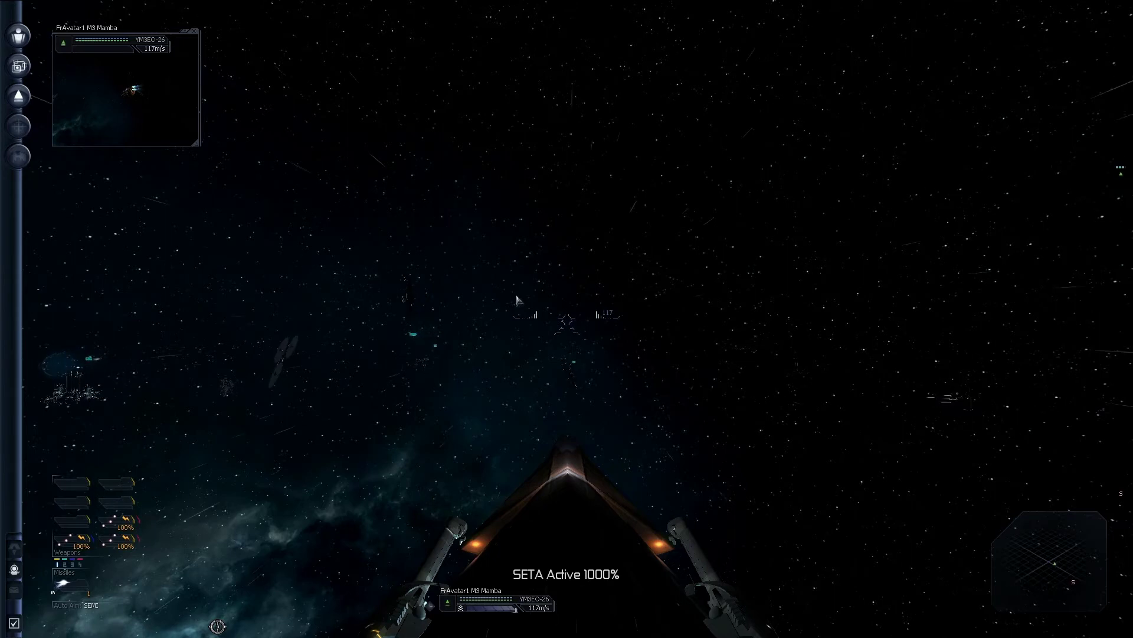
Target Solar Power Plant M beta and dismiss its interaction options.
click(568, 346)
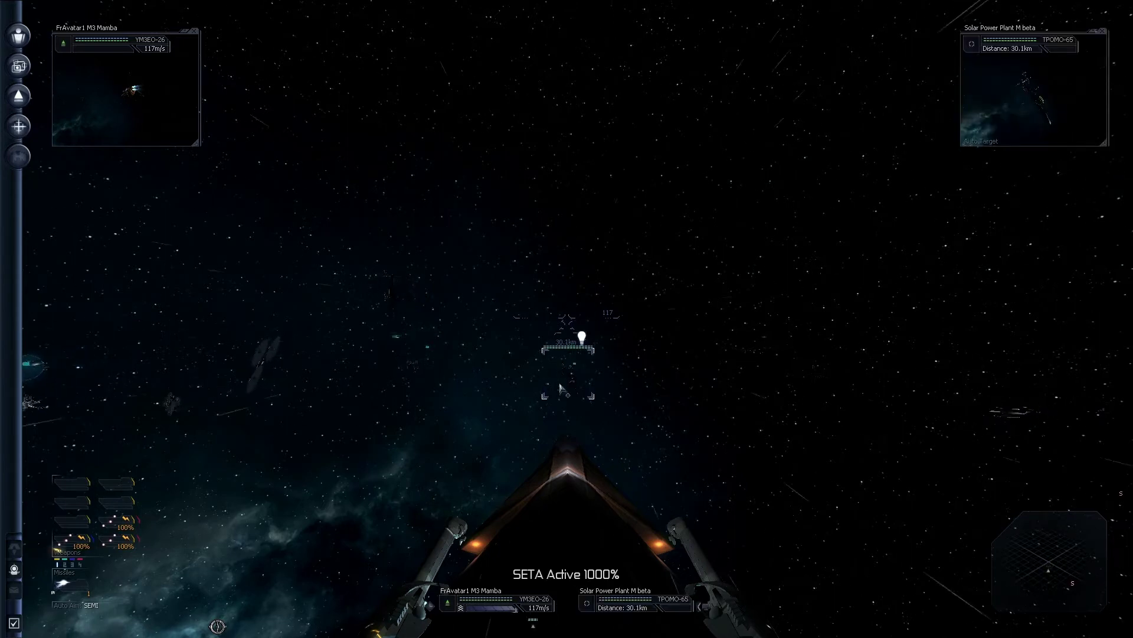
click(544, 396)
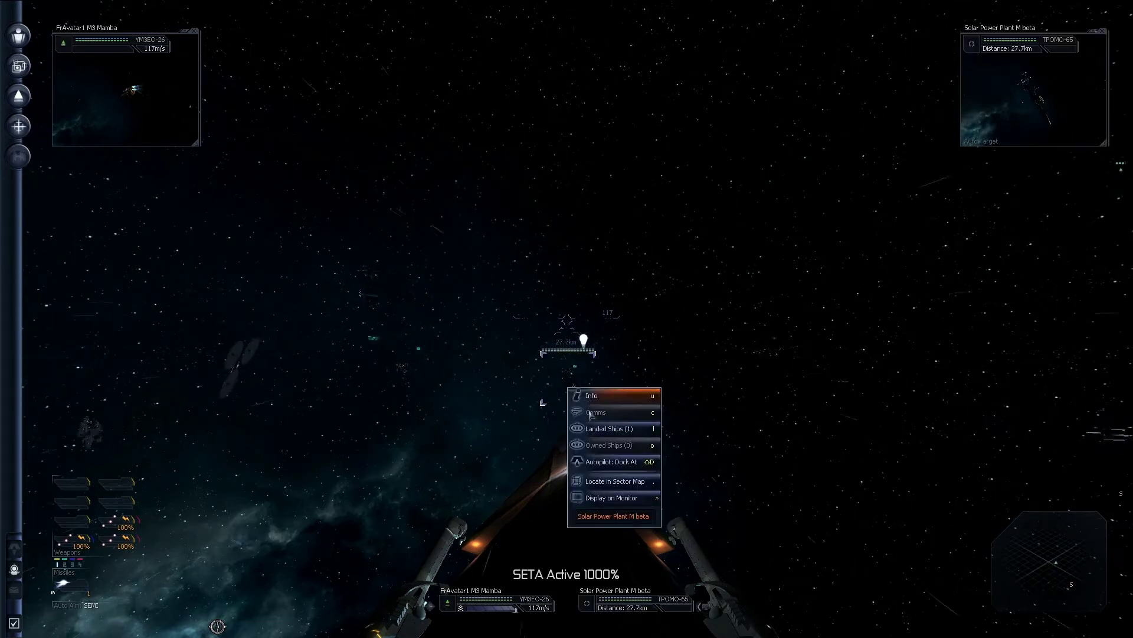
key(space)
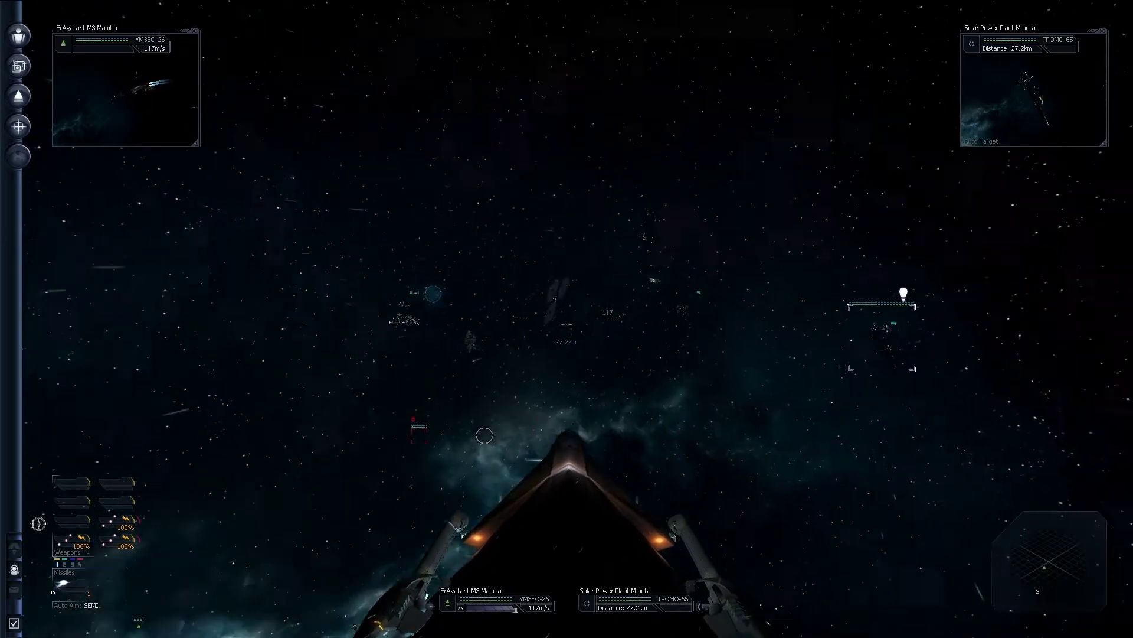
key(space)
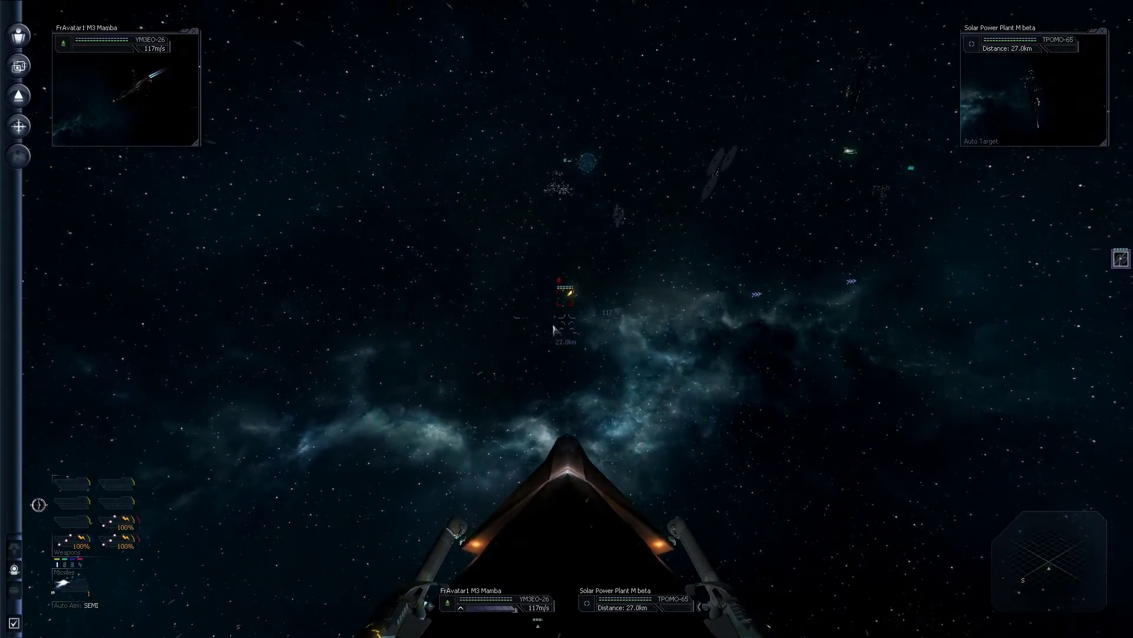
Briefly hail the Teladi Military Falcon Sentinel, then retarget Solar Power Plant M beta at 23.6 km.
click(567, 306)
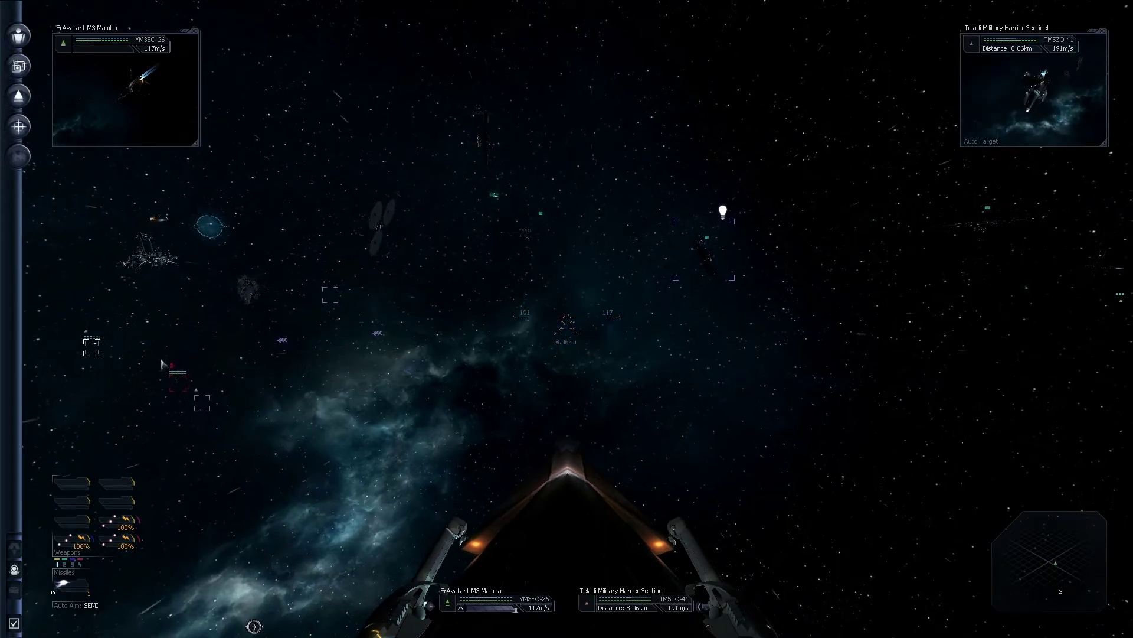
right_click(169, 385)
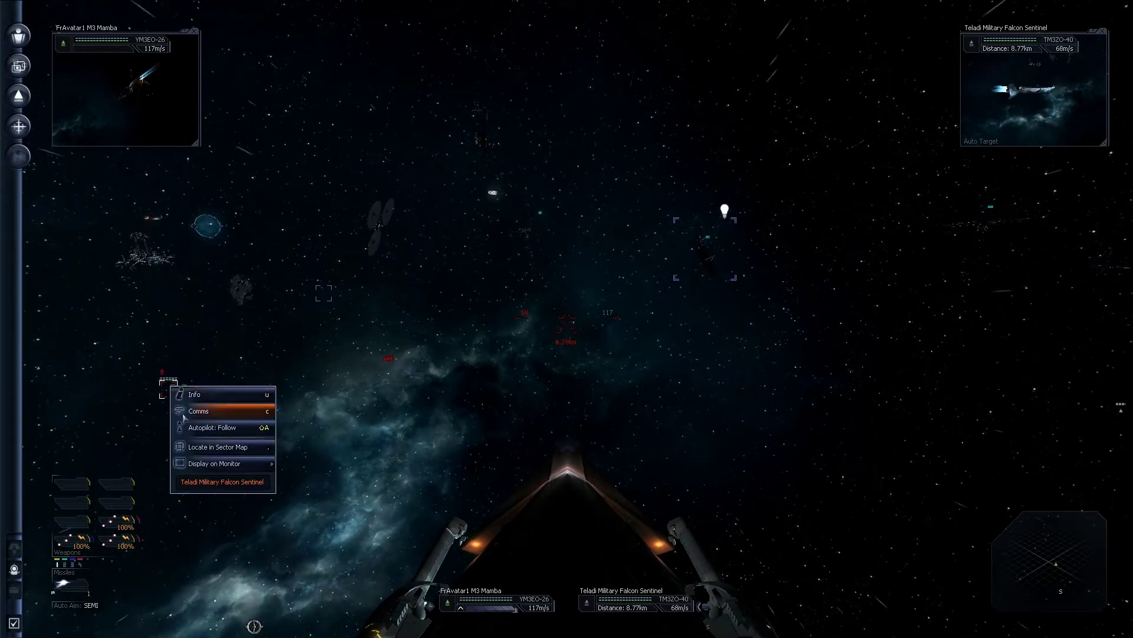
click(213, 409)
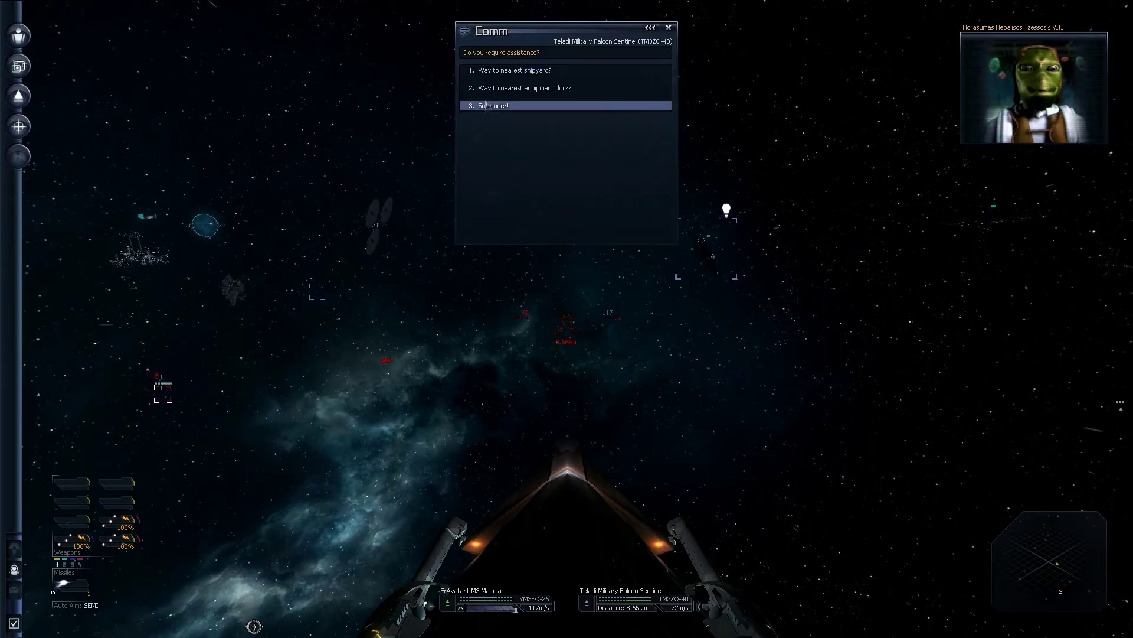
click(668, 29)
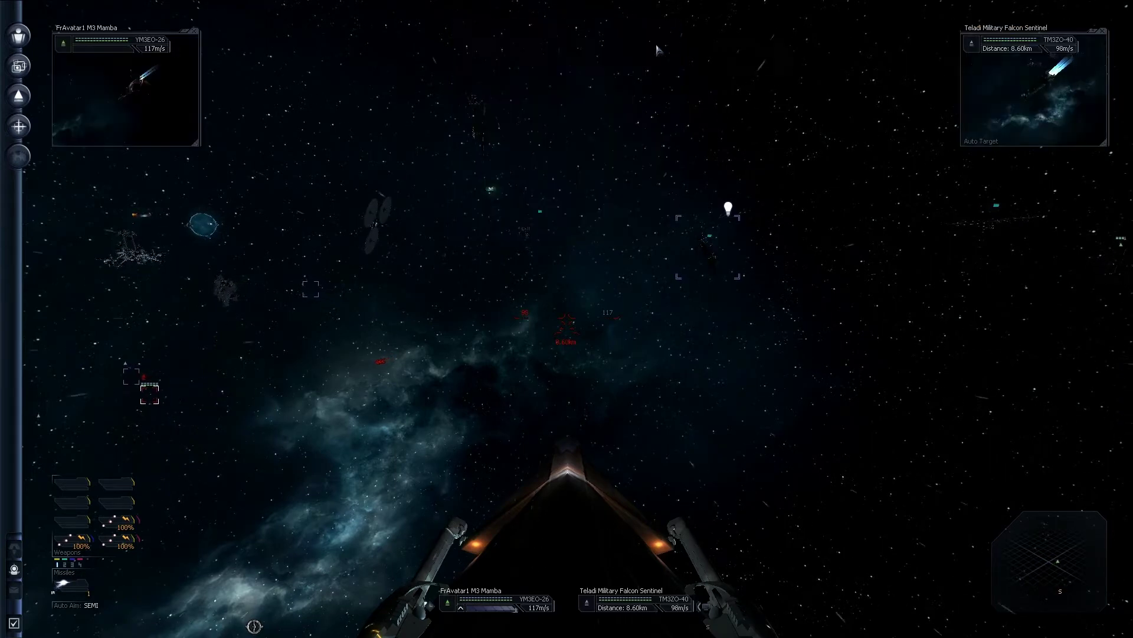
key(Right)
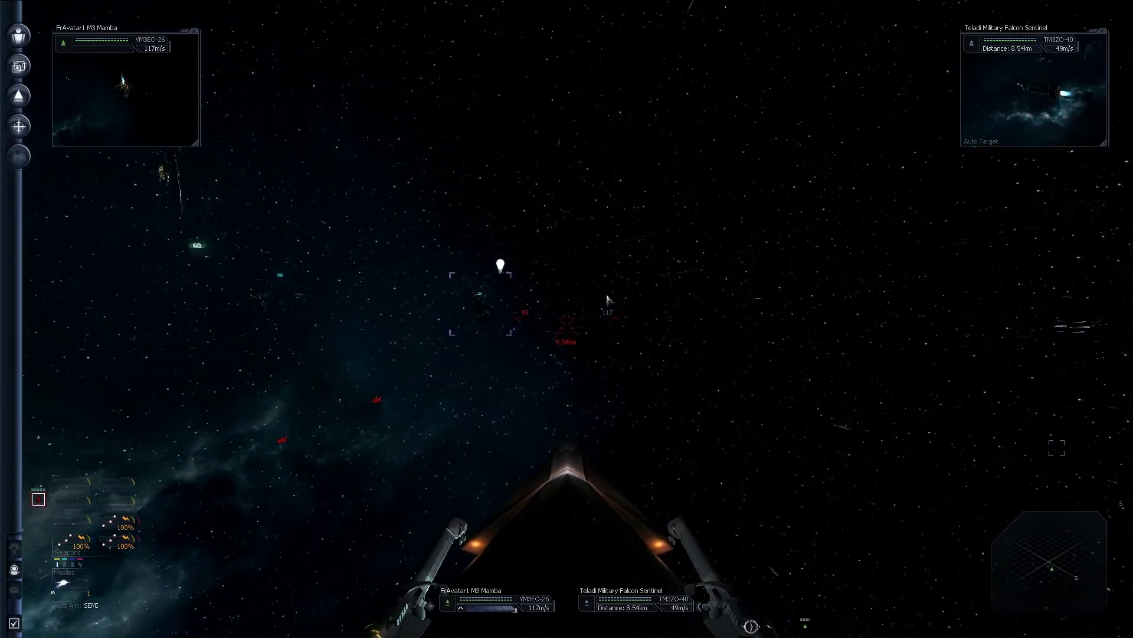
key(t)
Read Solar Power Plant M beta's Jaguar Raider delivery offer (12,254 Cr) and close it.
right_click(486, 306)
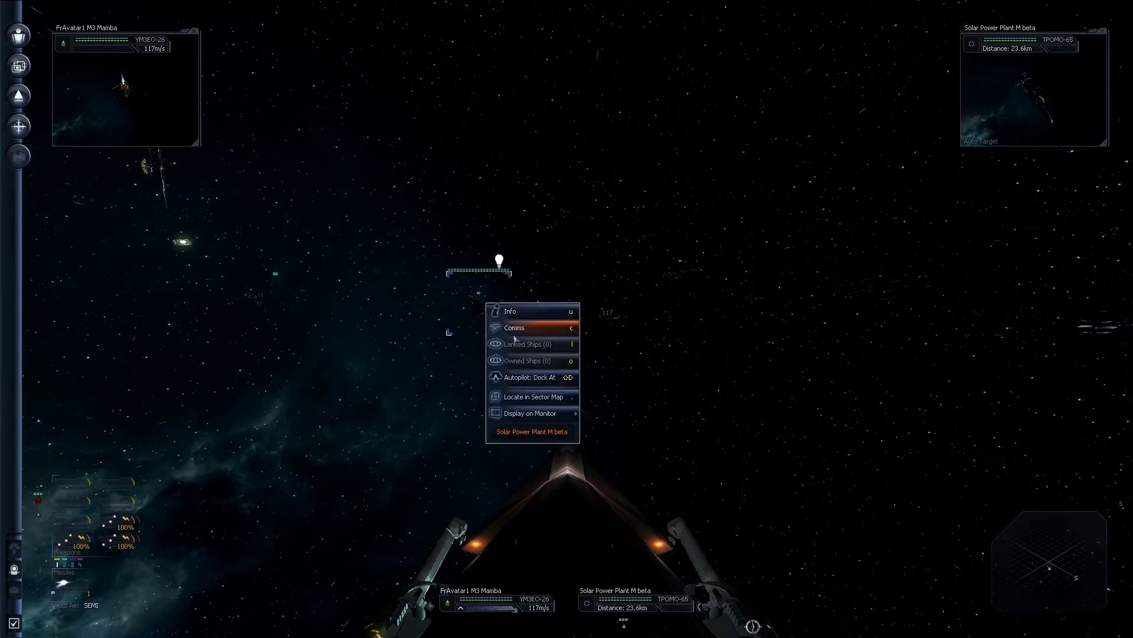
click(514, 330)
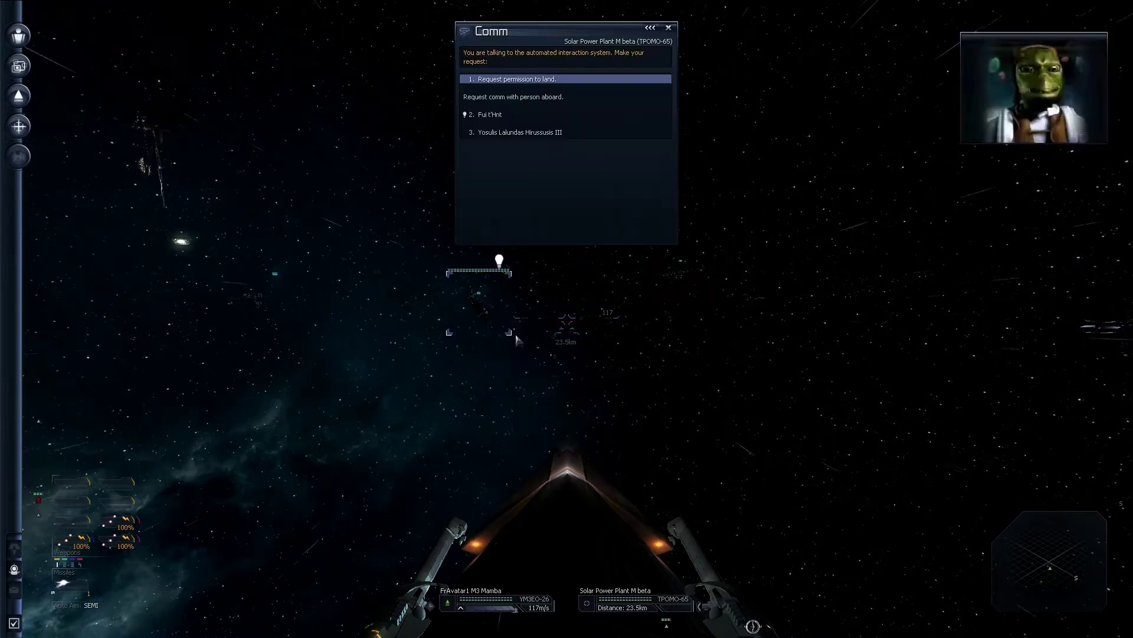
click(493, 115)
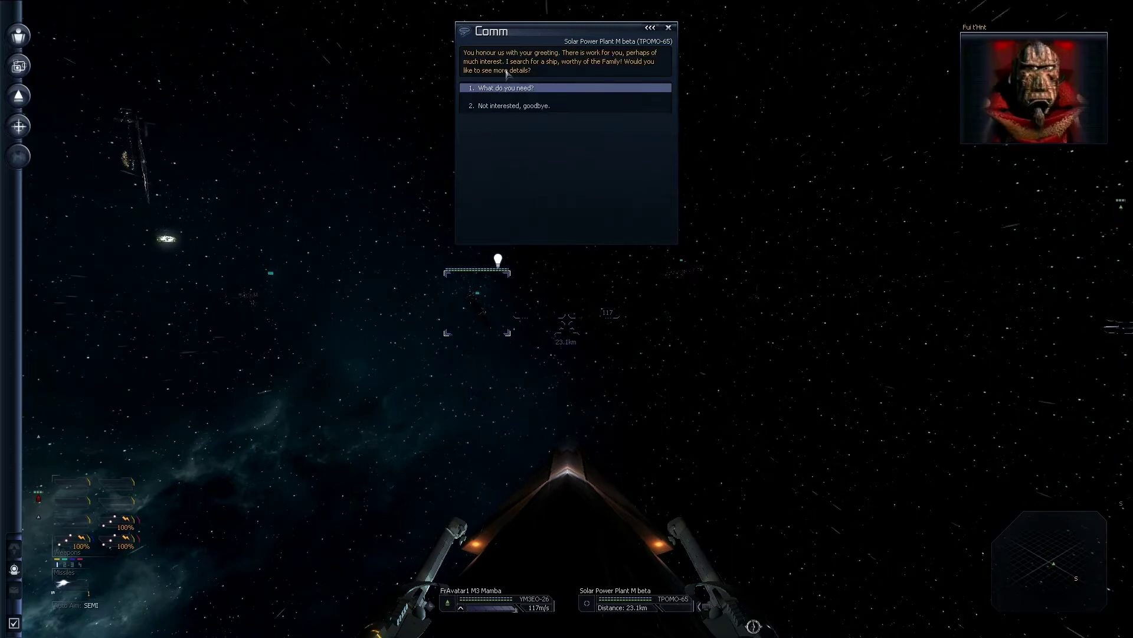
click(502, 92)
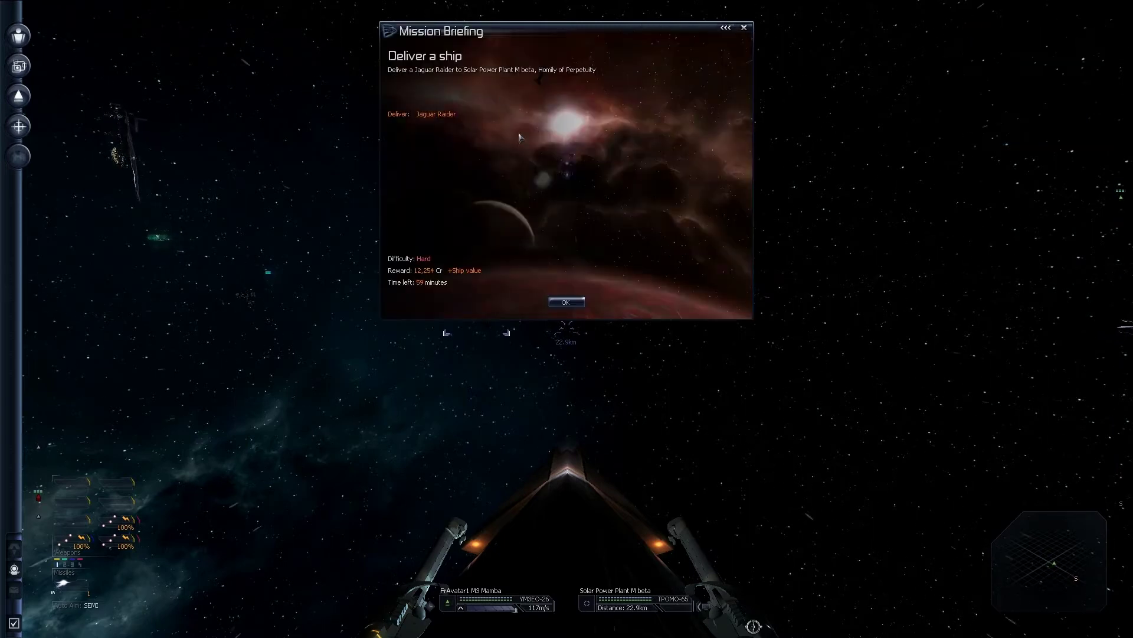
click(744, 29)
drag(485, 170, 523, 393)
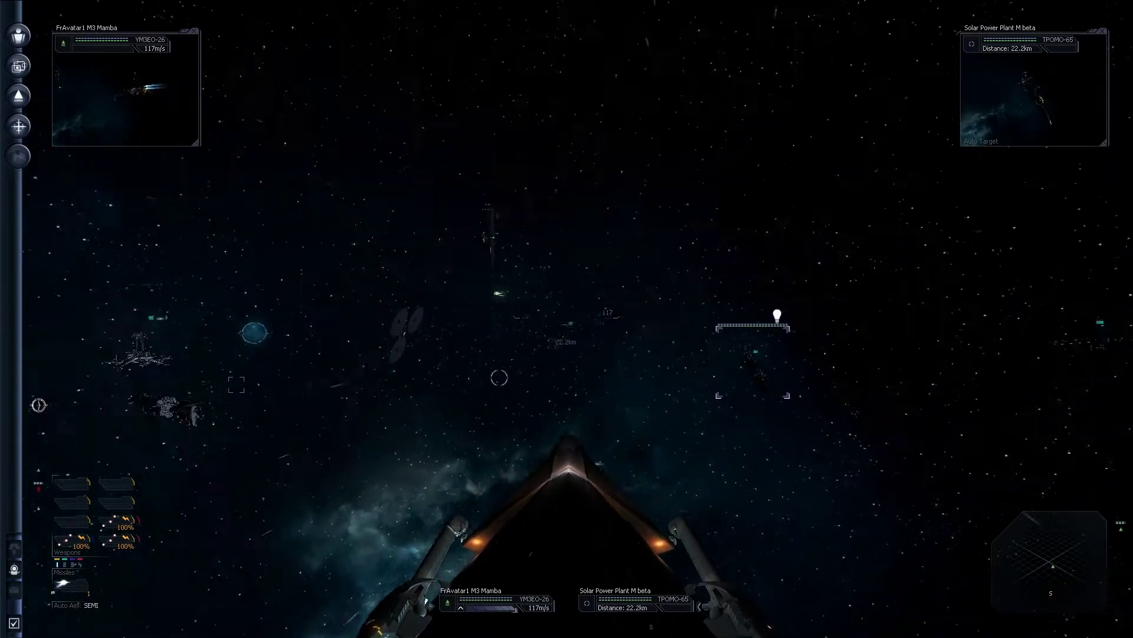
Check the sector map and swing the Mamba's heading right, then back left.
key(period)
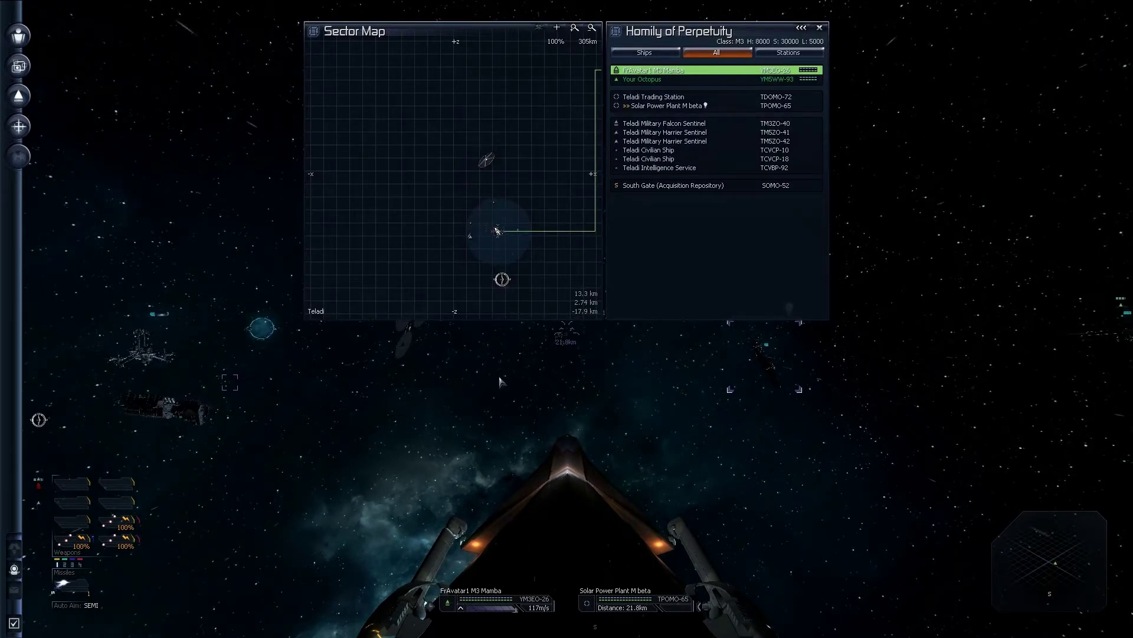
key(Escape)
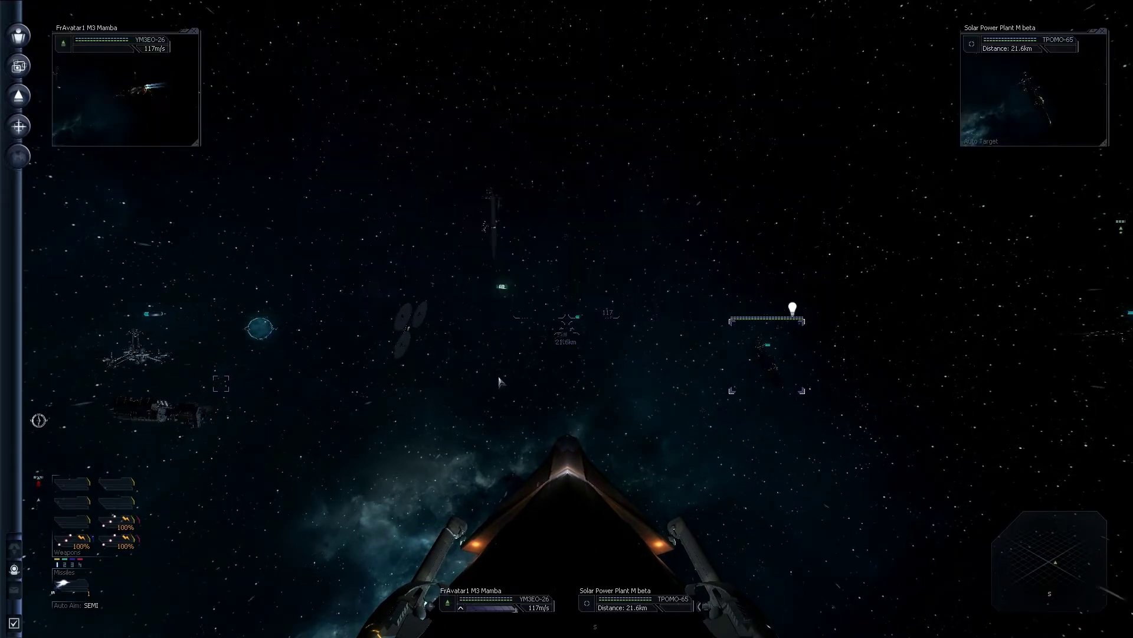
drag(606, 251, 669, 345)
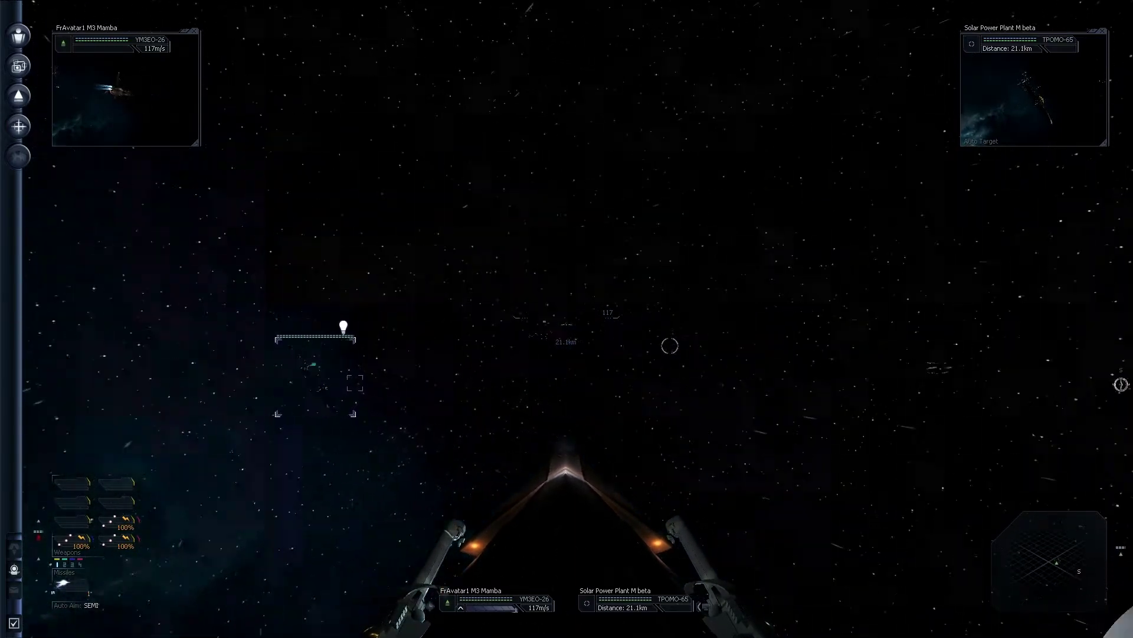
drag(669, 345, 670, 346)
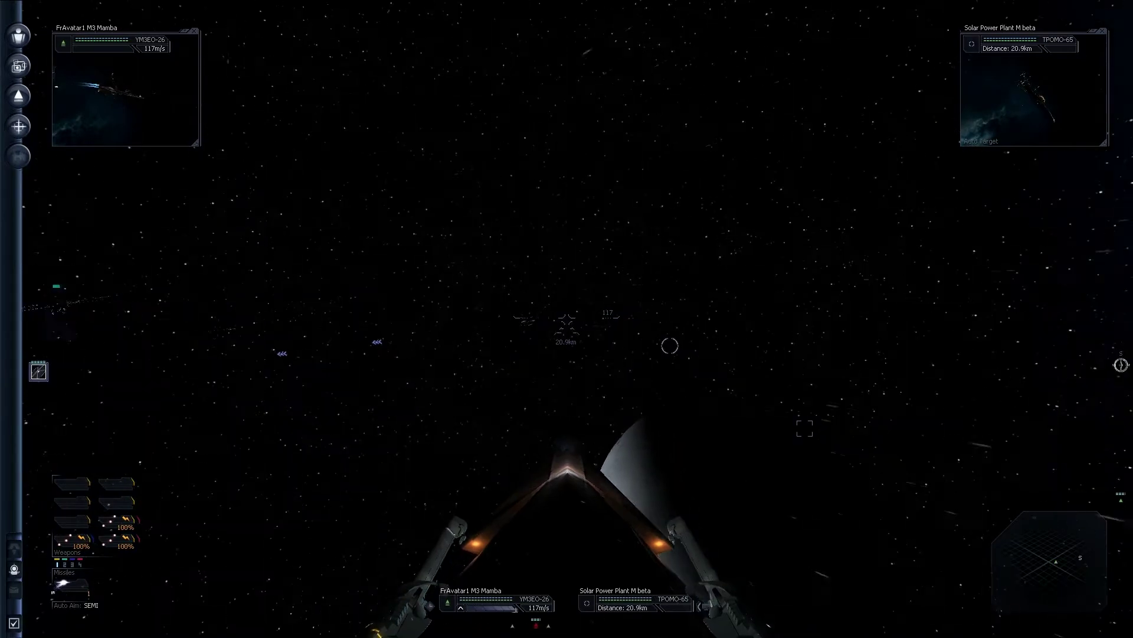
drag(523, 335, 641, 343)
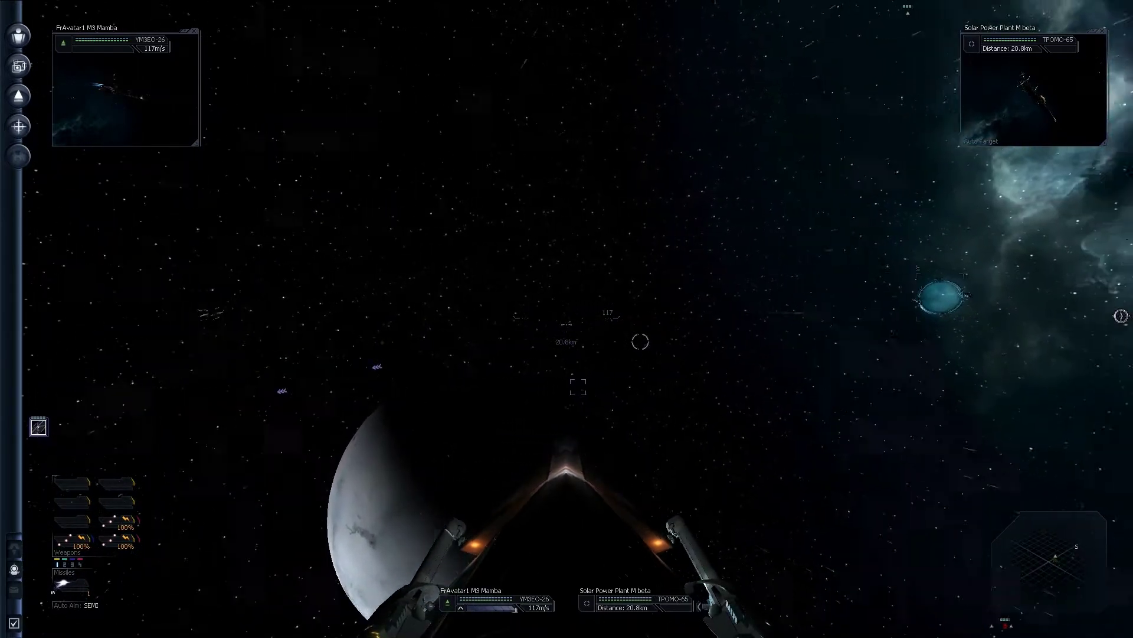
drag(641, 341, 442, 322)
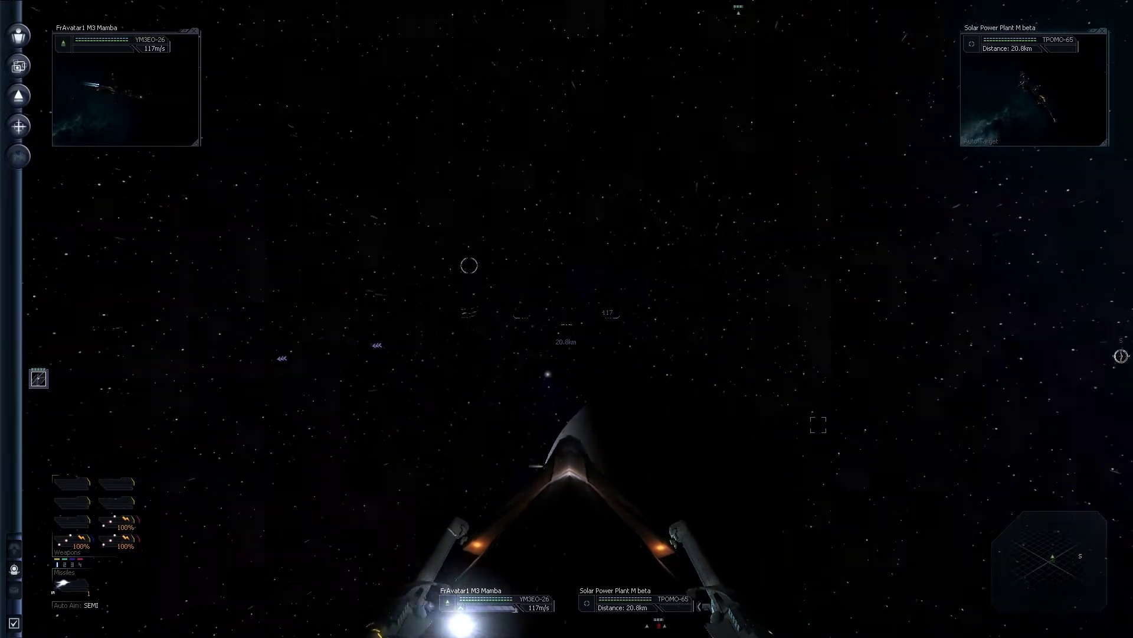
drag(443, 322, 543, 324)
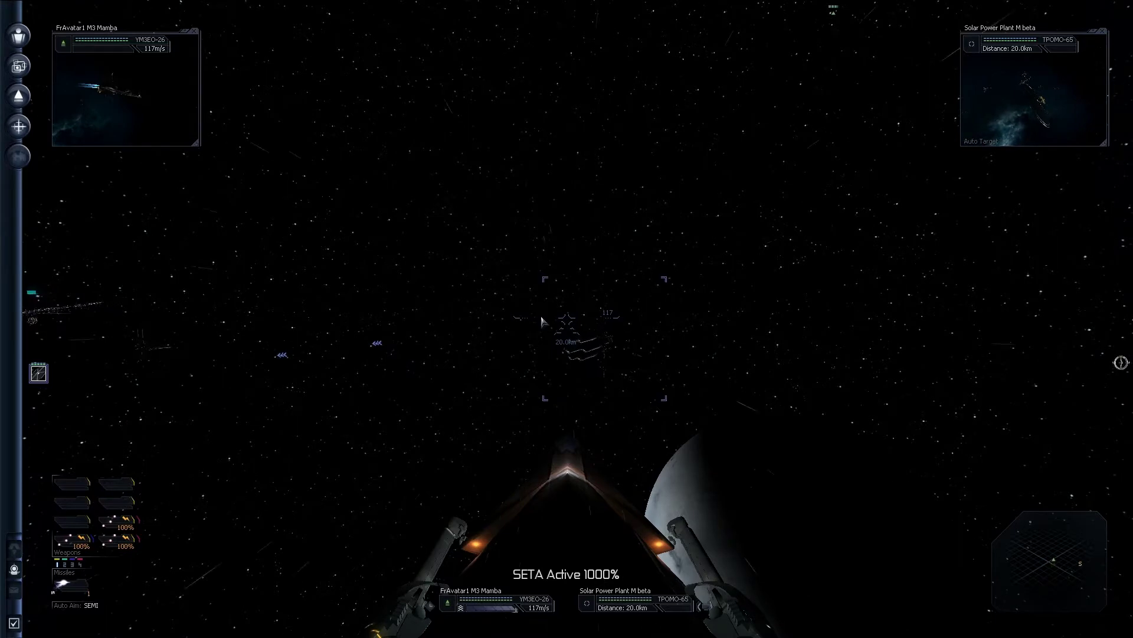
Target Weapon Component Factory alpha, 28.7 km away, and engage SETA time acceleration.
click(607, 361)
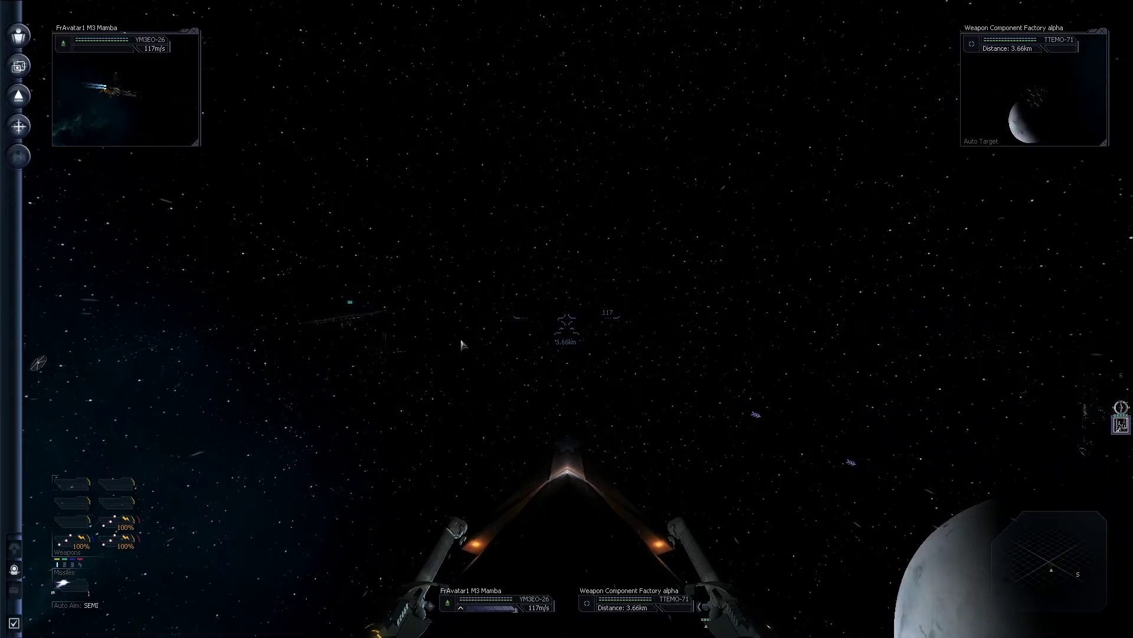
key(j)
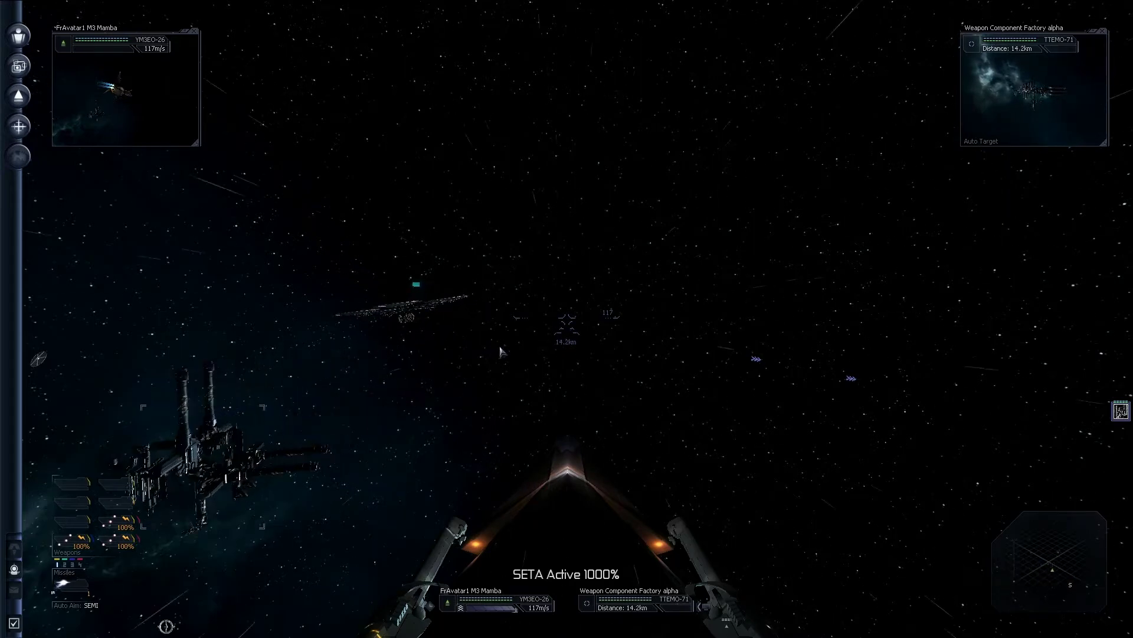
key(space)
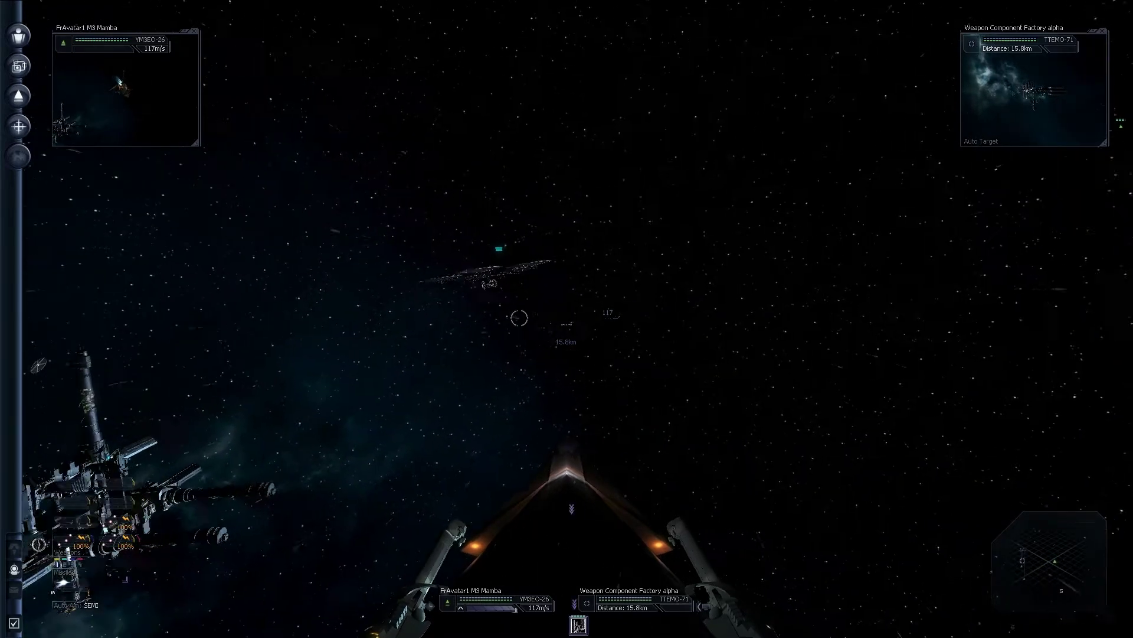
key(space)
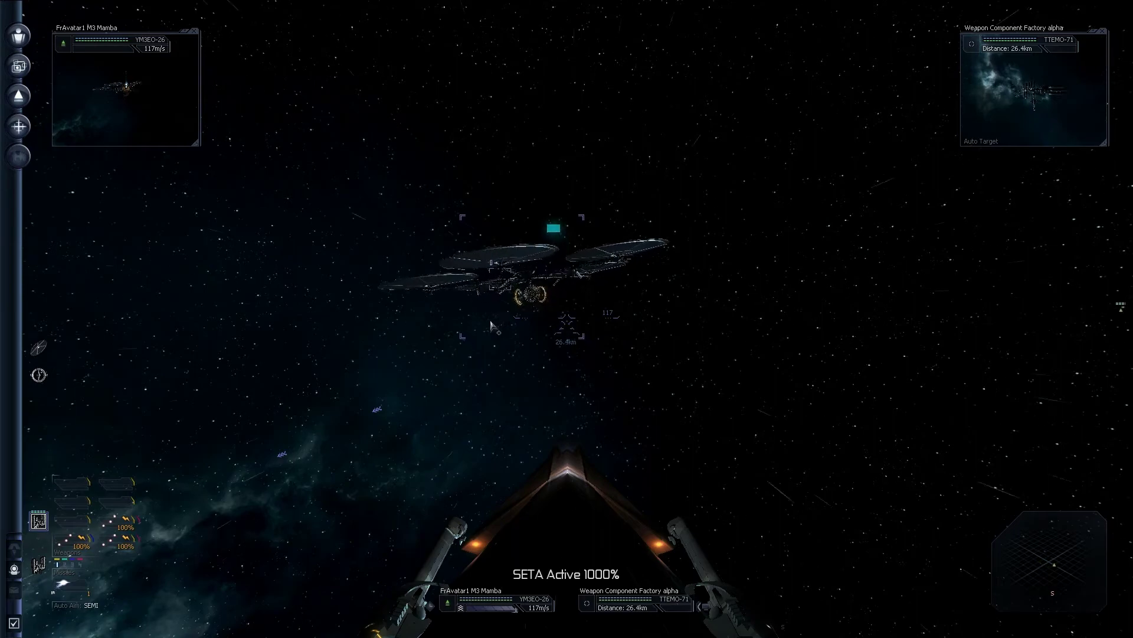
Drop out of time acceleration and steer left toward the satellite cluster.
key(j)
key(space)
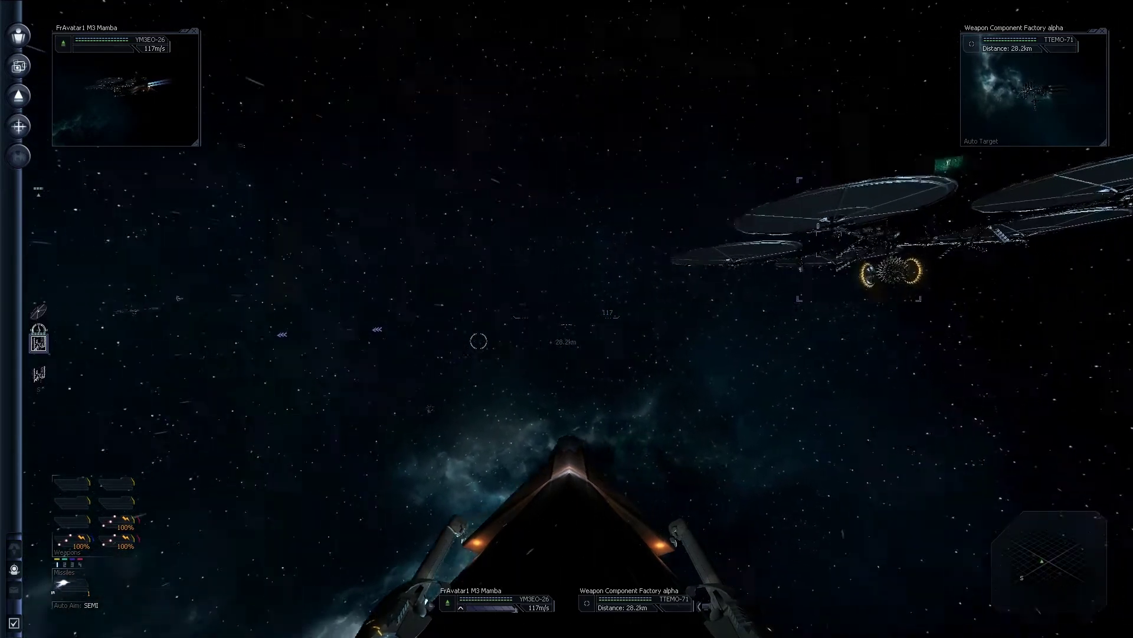
key(space)
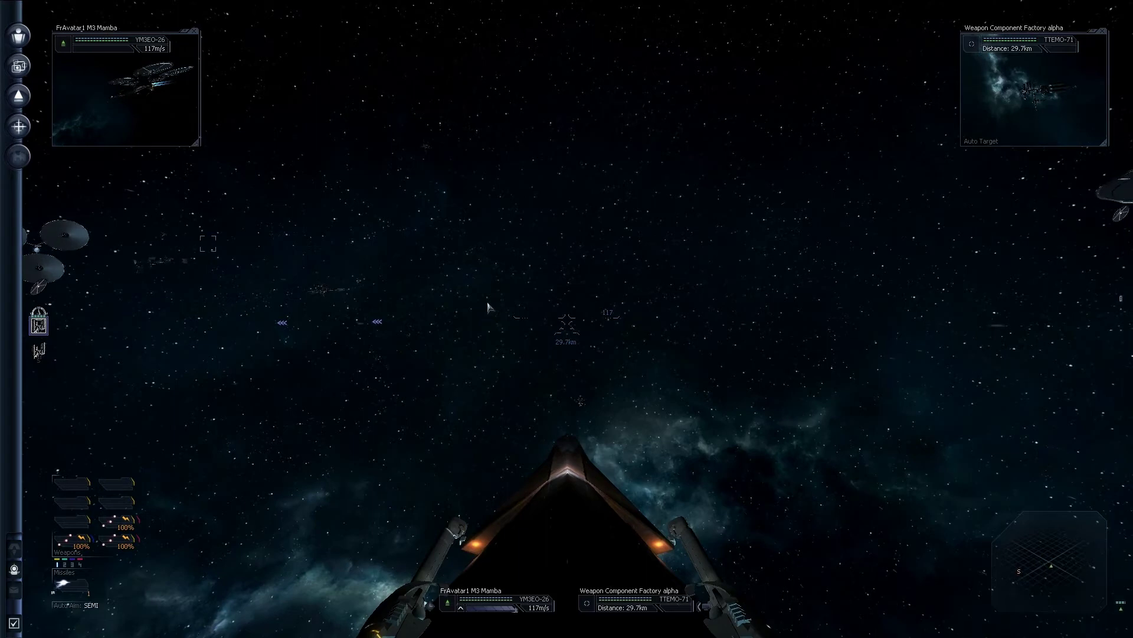
key(space)
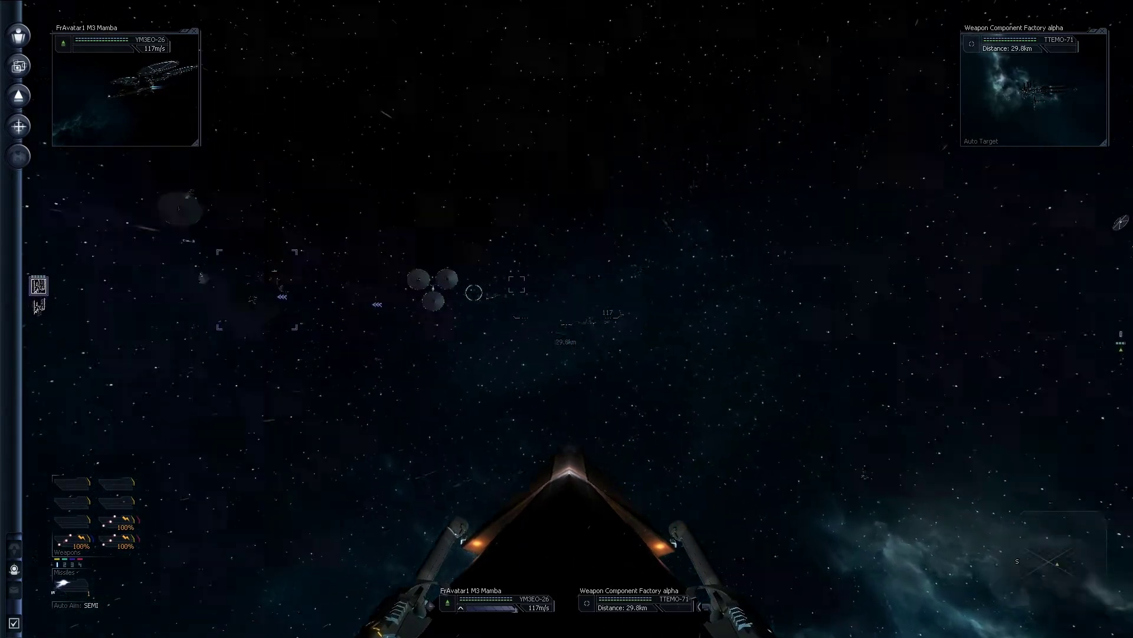
key(space)
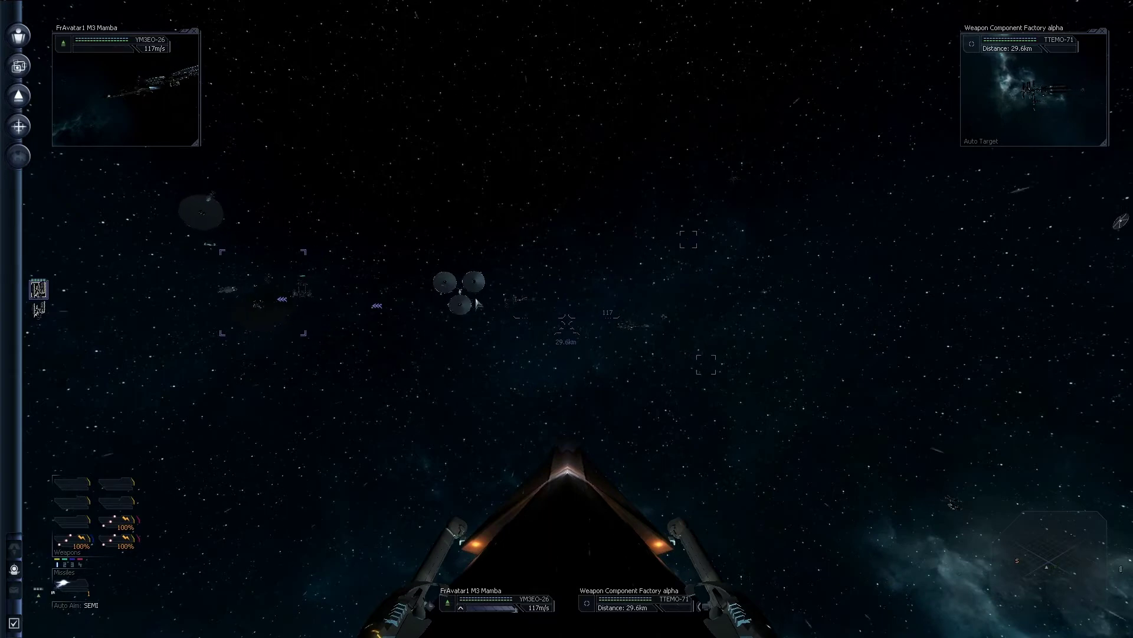
key(space)
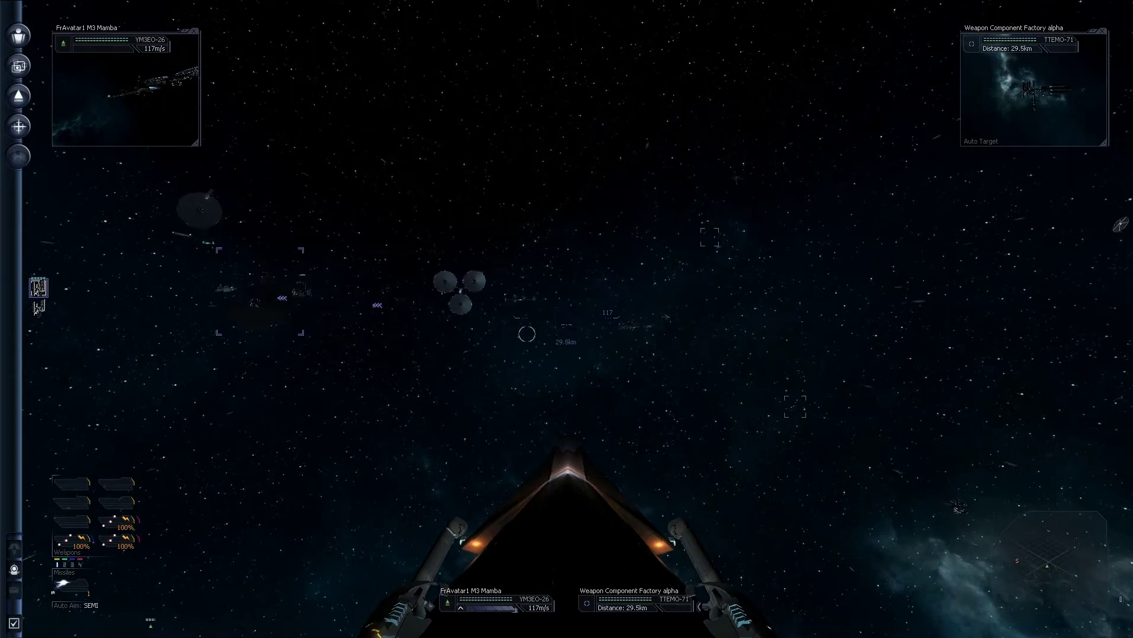
key(space)
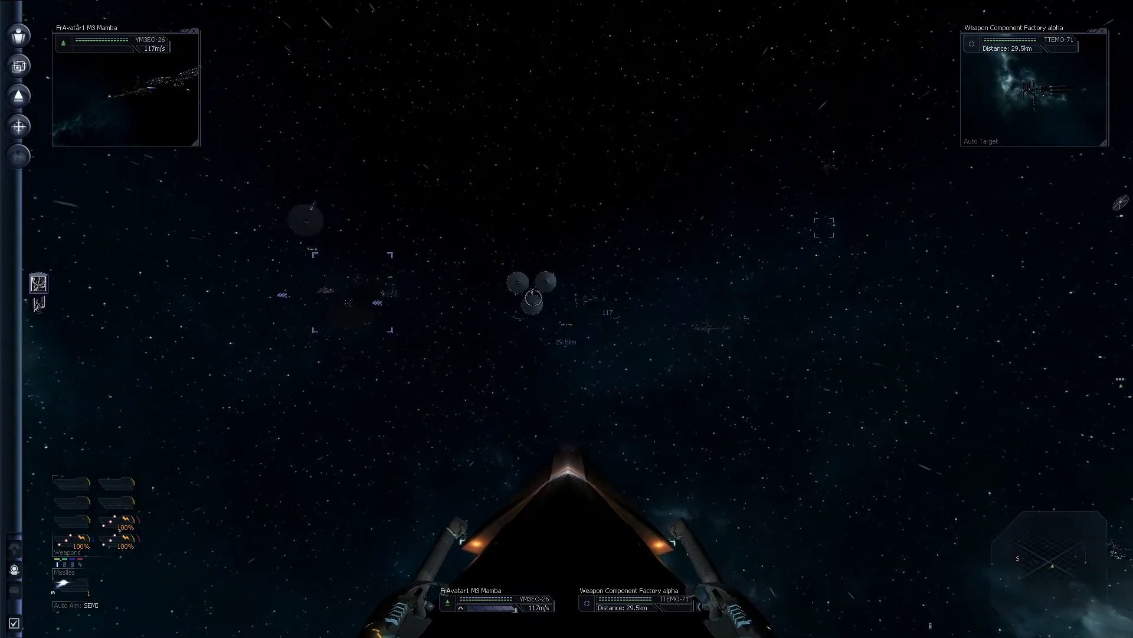
key(space)
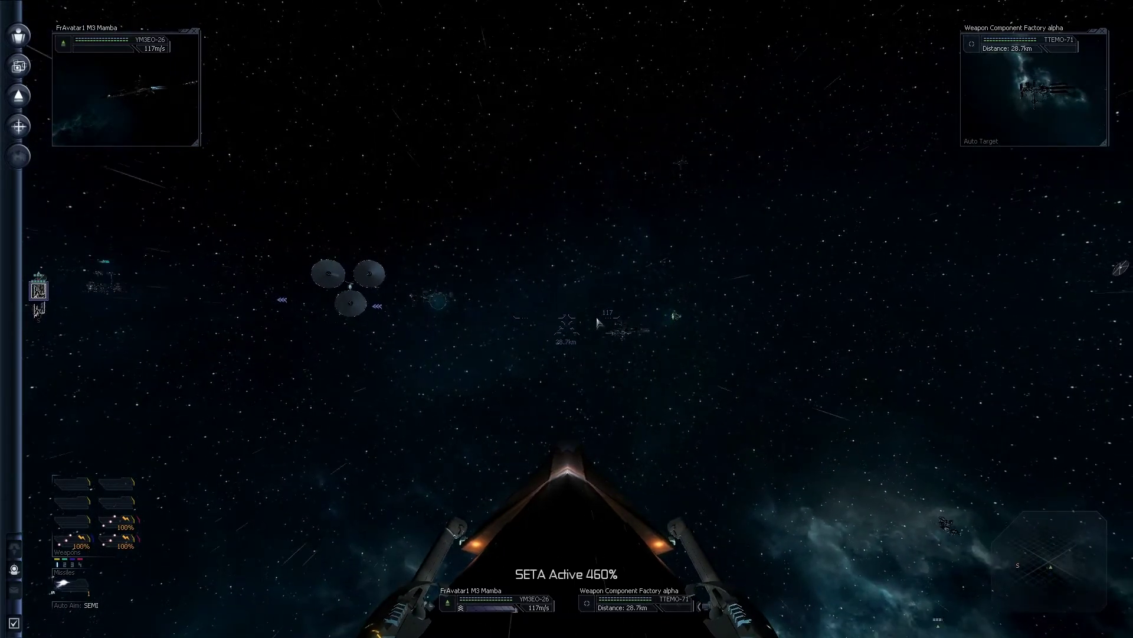
key(period)
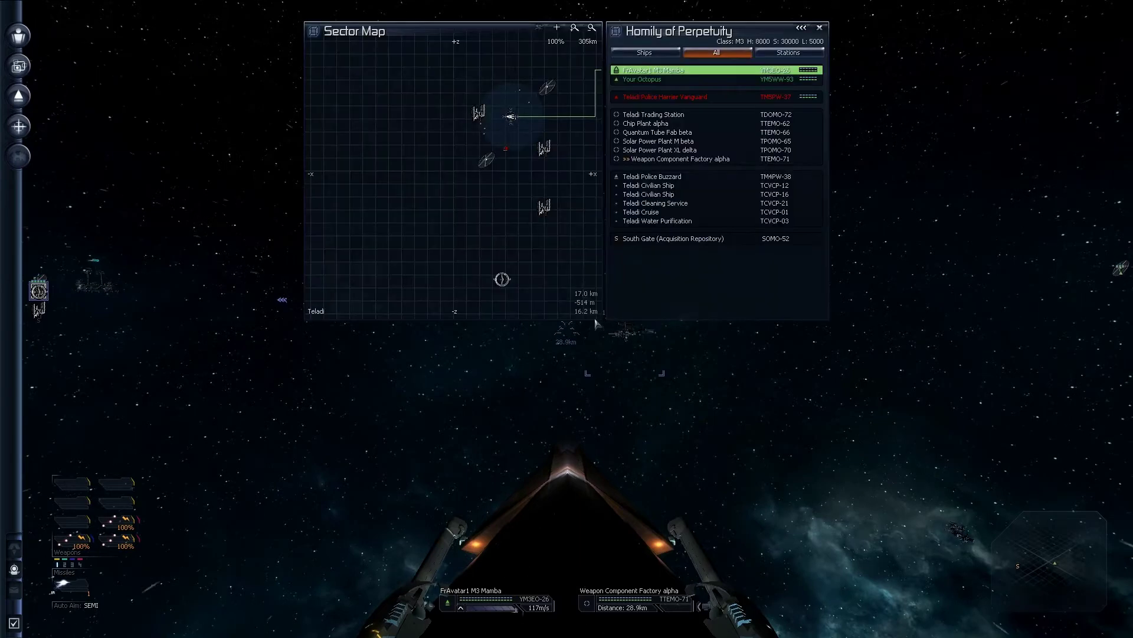
key(End)
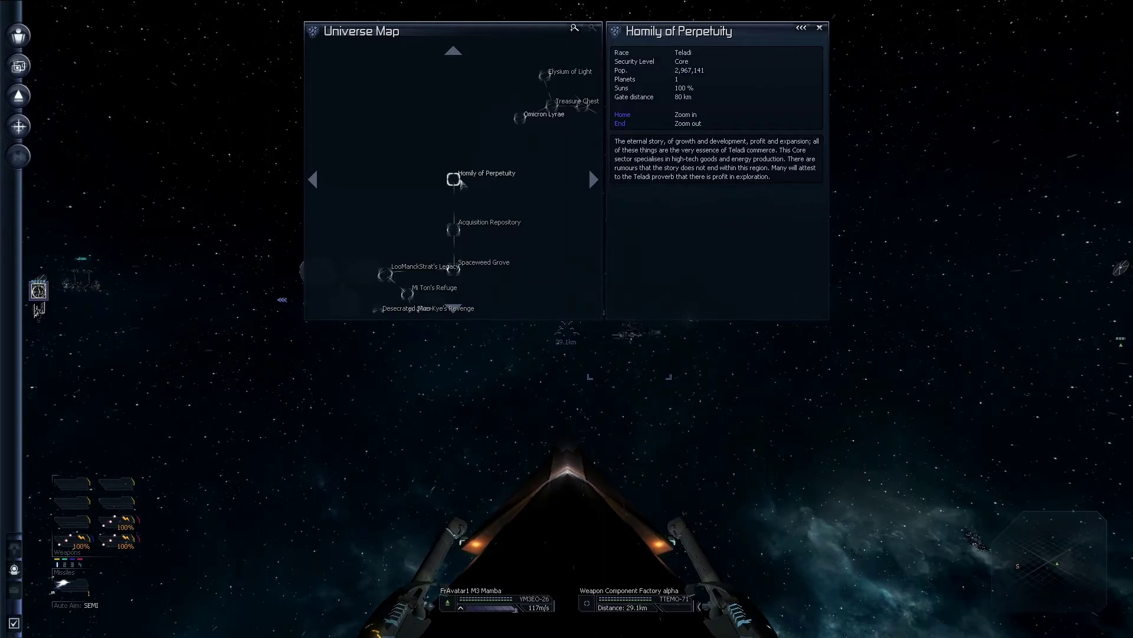
key(Escape)
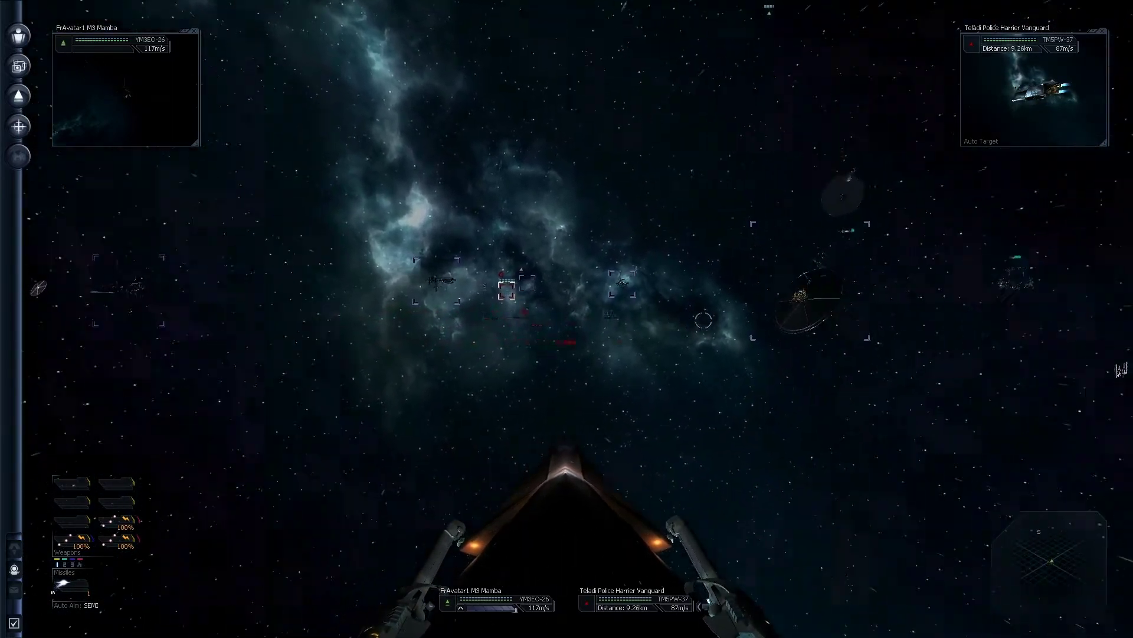
Tell the Teladi police Harrier the weapons fire was in error, then cruise on under SETA.
right_click(976, 54)
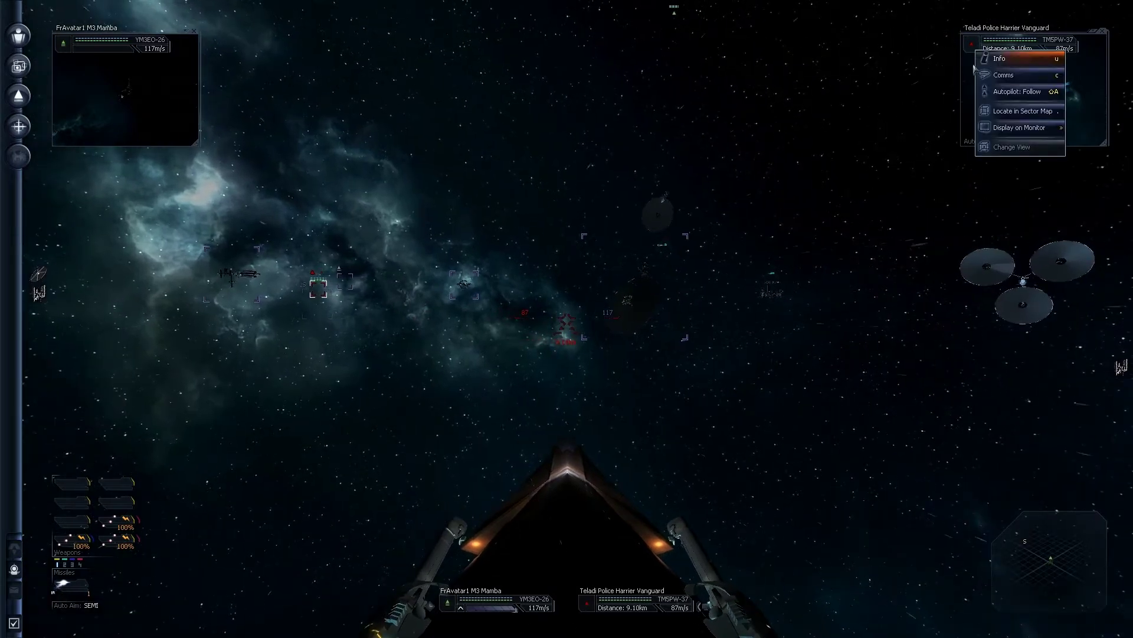
click(985, 77)
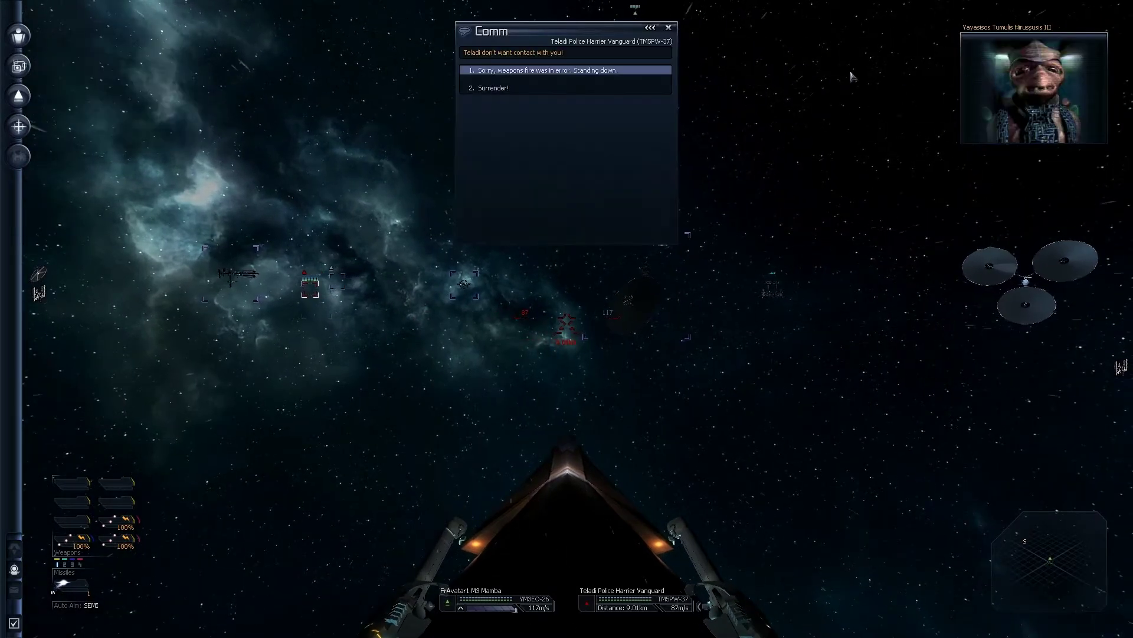
click(614, 71)
key(space)
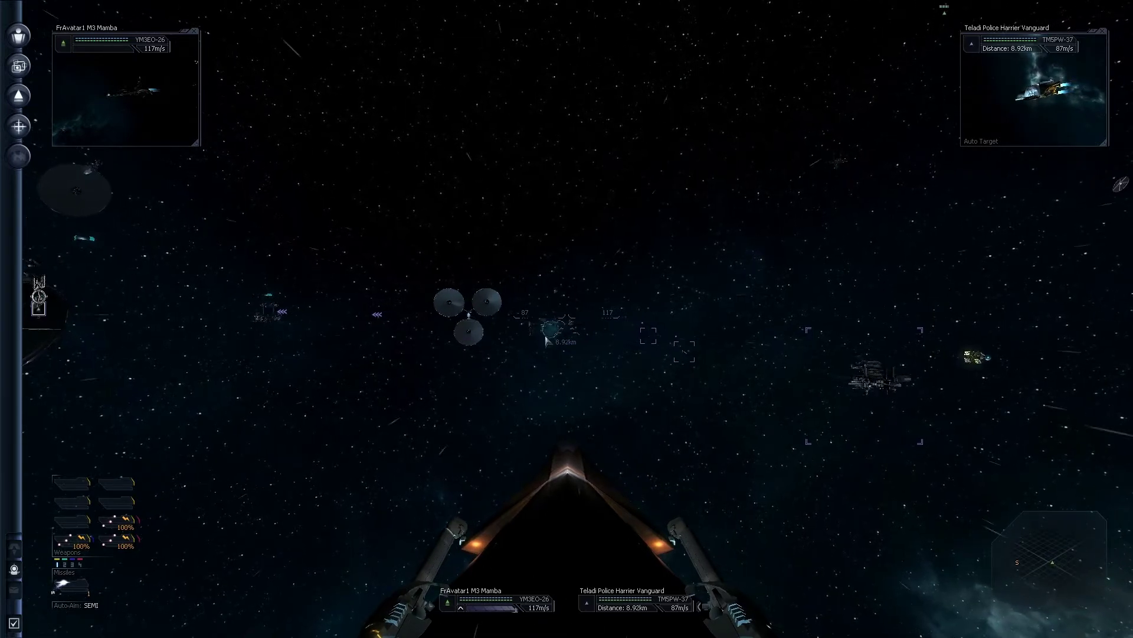
key(j)
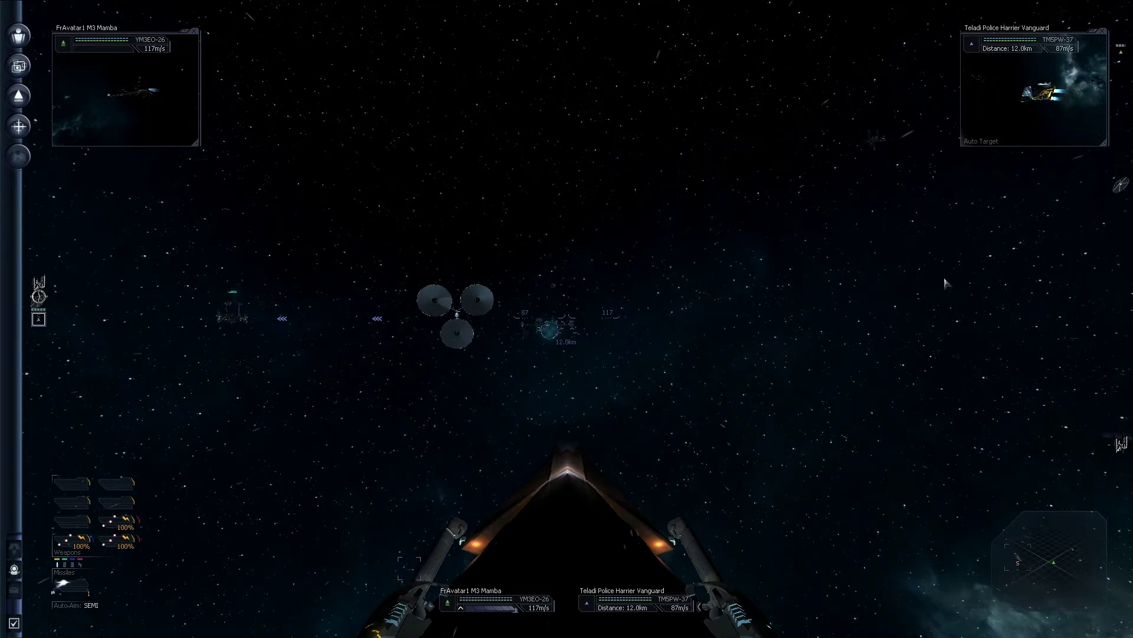
key(Return)
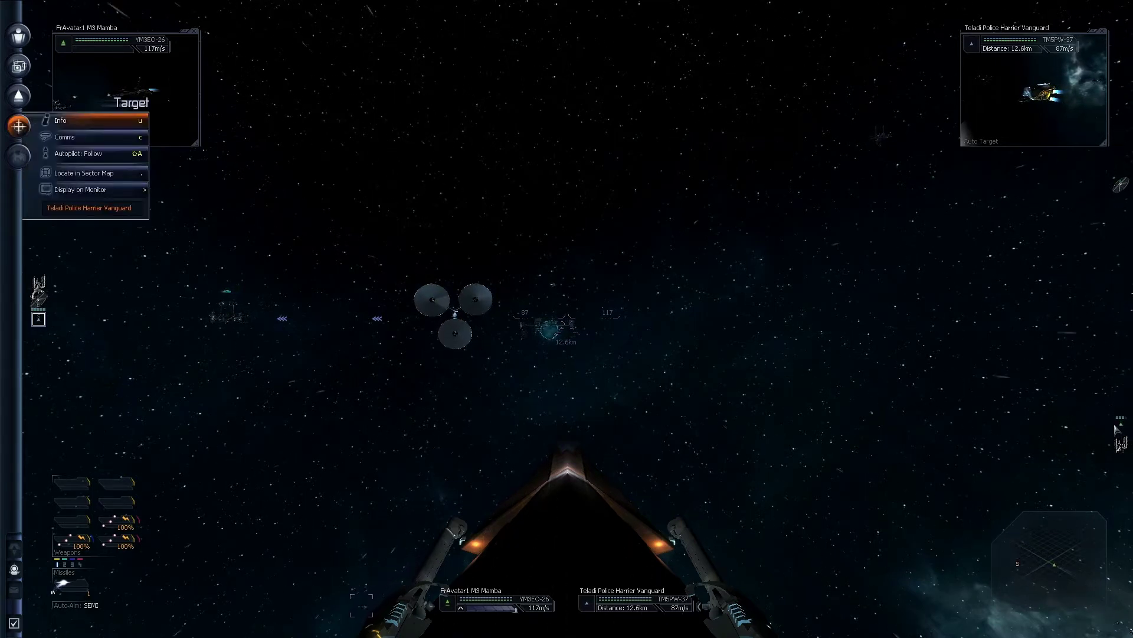
Order your Octopus to dock at Solar Power Plant M beta in Homily of Perpetuity.
click(1119, 442)
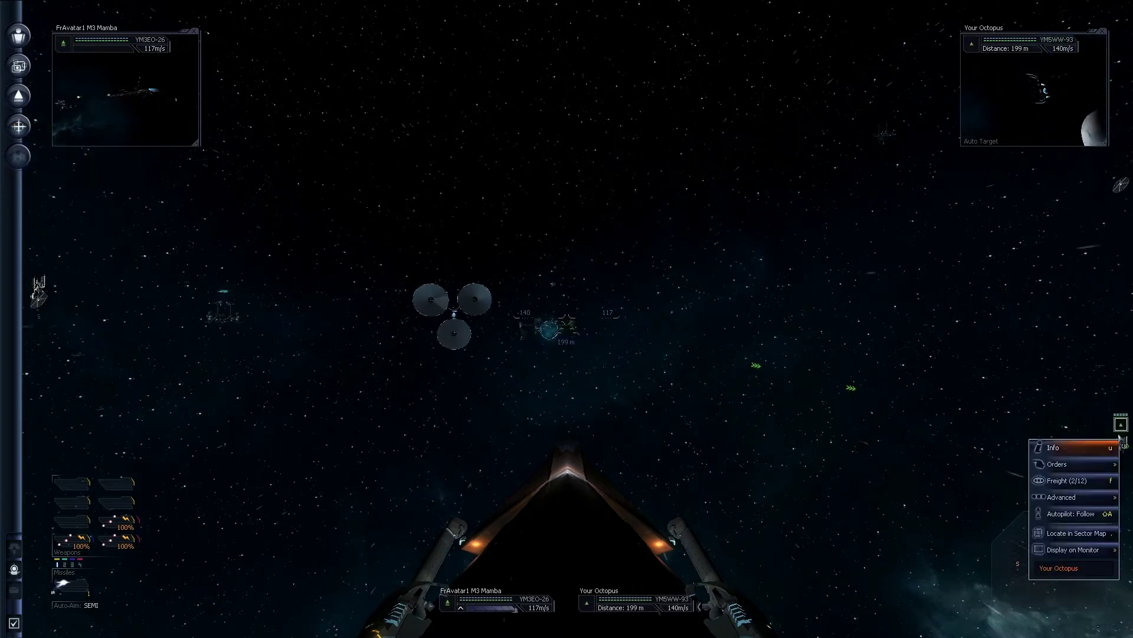
key(Return)
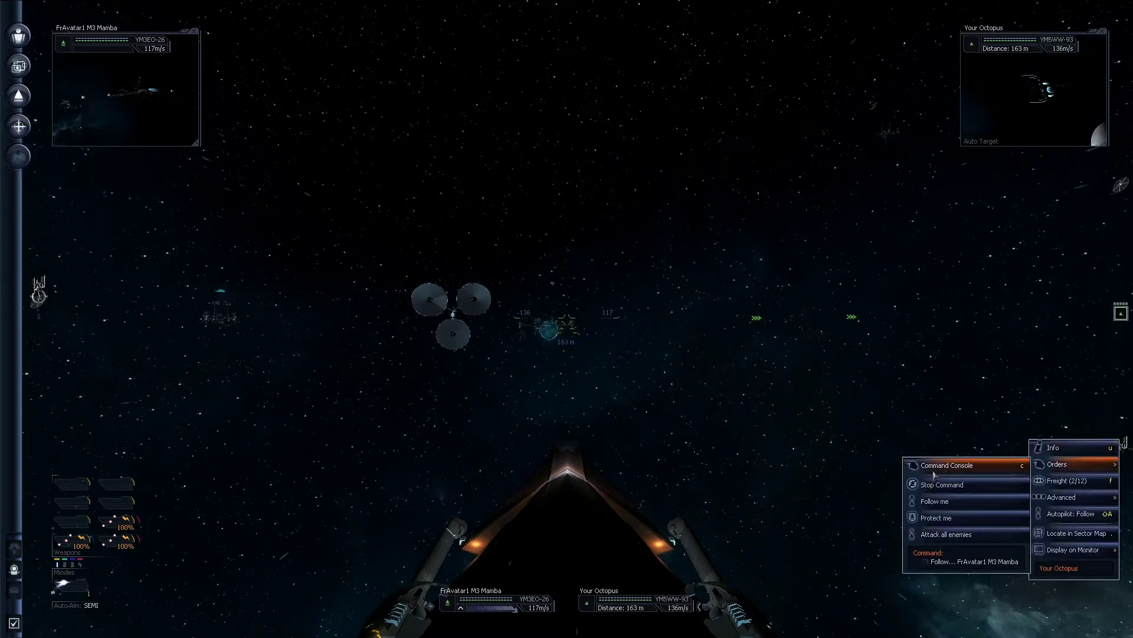
click(935, 476)
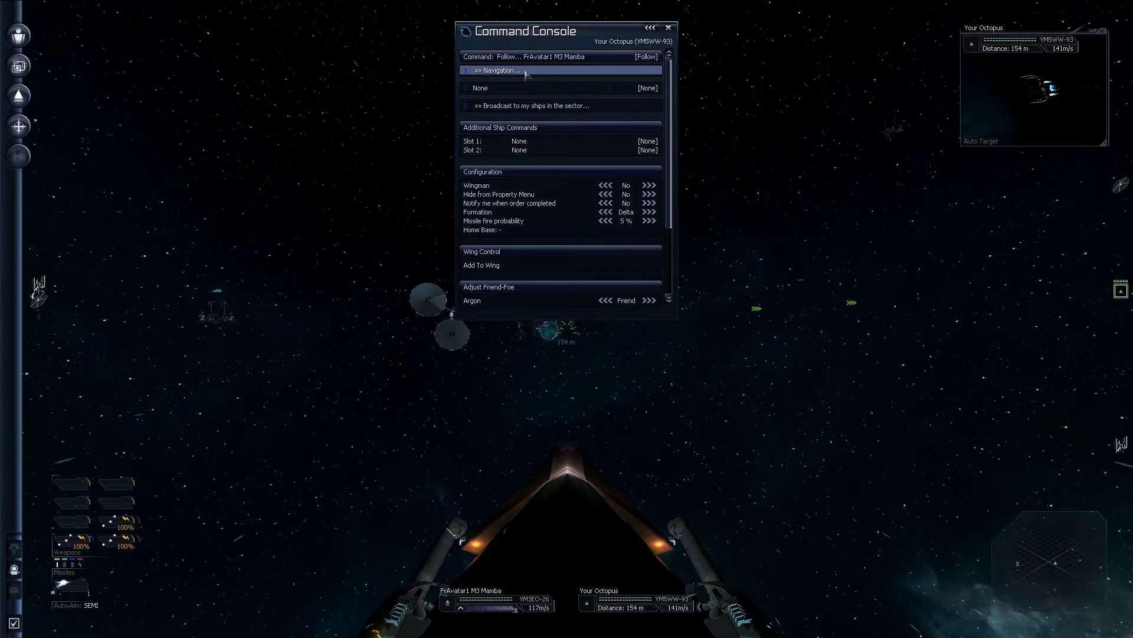
click(525, 75)
click(498, 80)
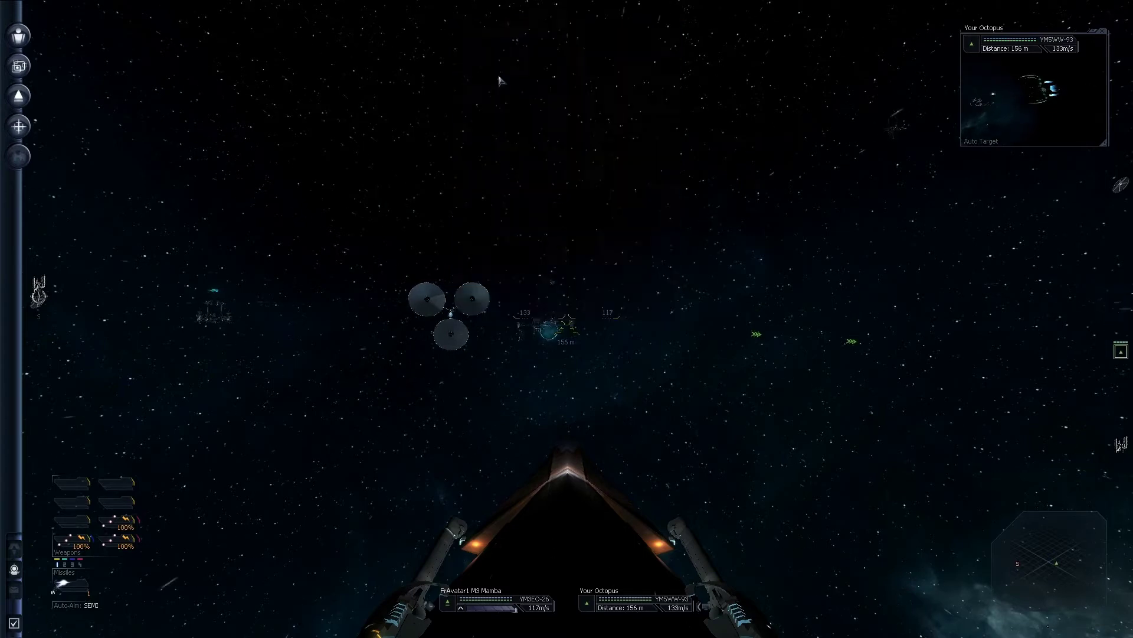
click(452, 181)
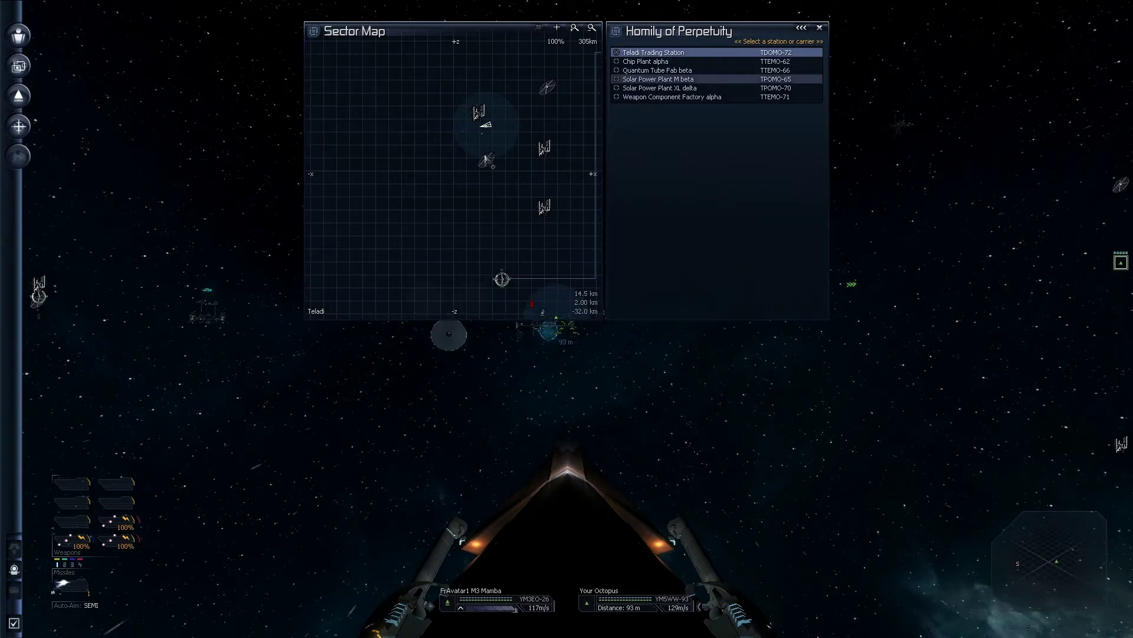
click(658, 79)
key(Return)
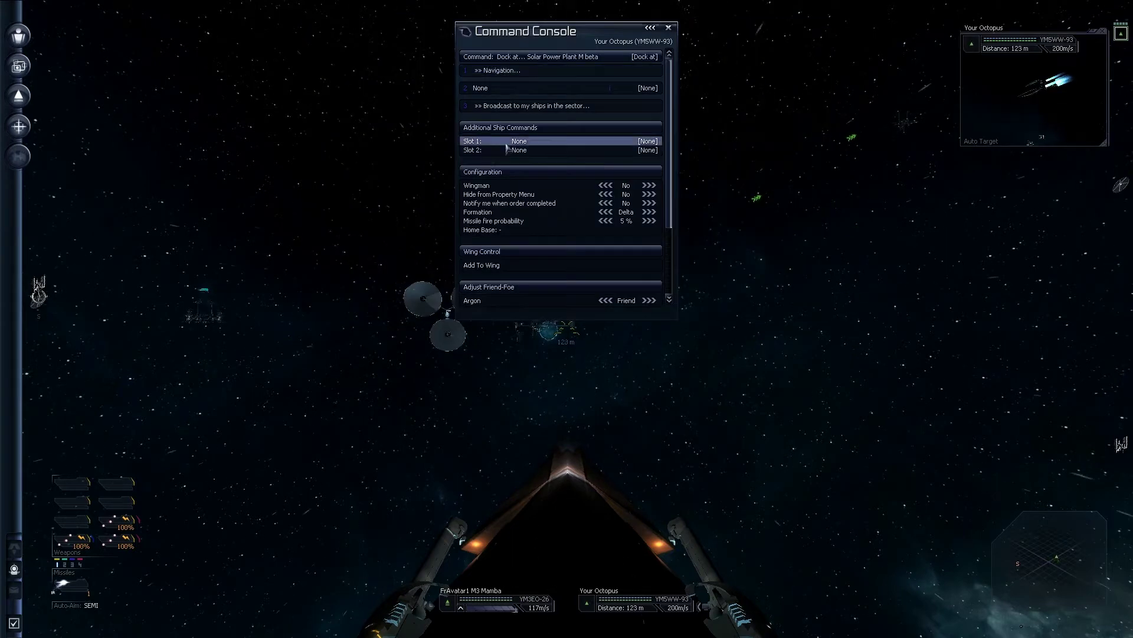
click(669, 29)
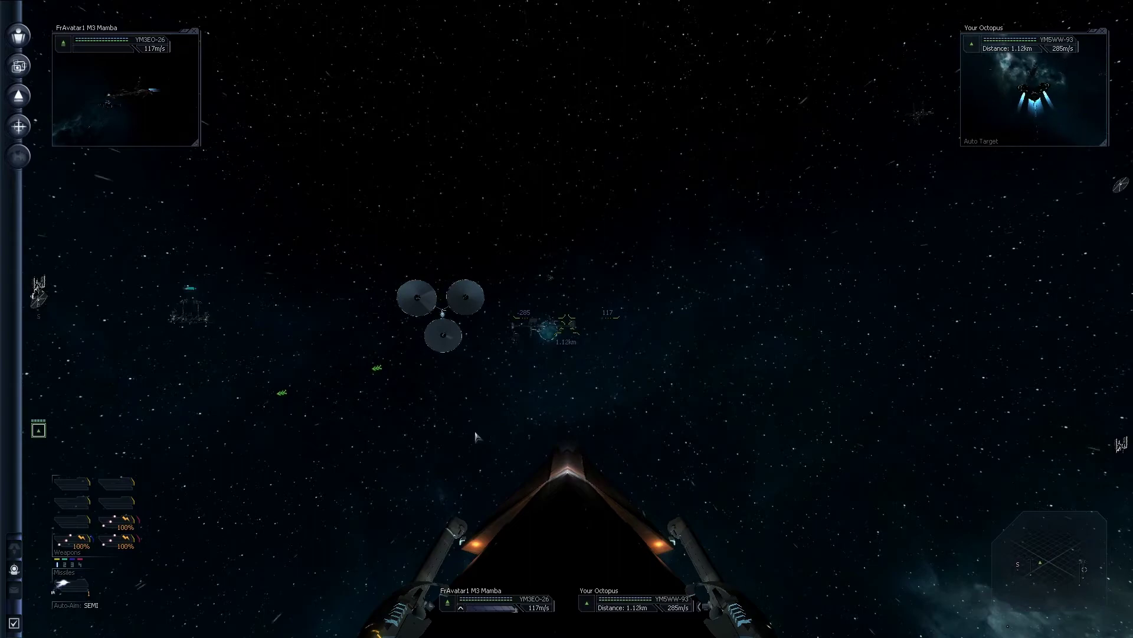
Turn the Mamba toward the Solar Power Plant and fly there under SETA.
key(space)
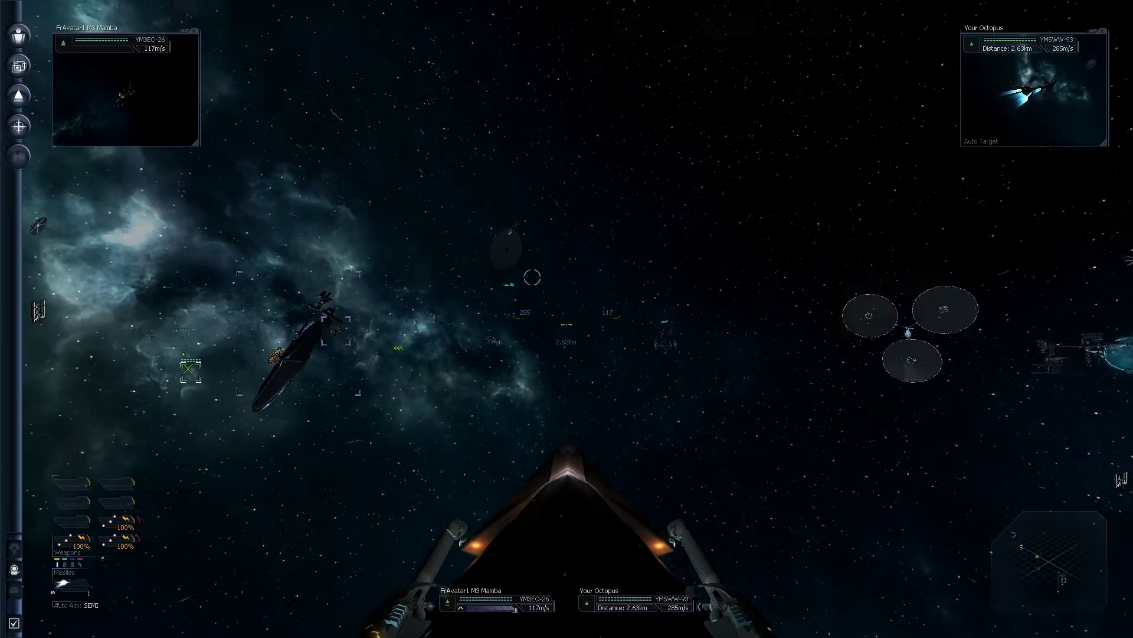
key(space)
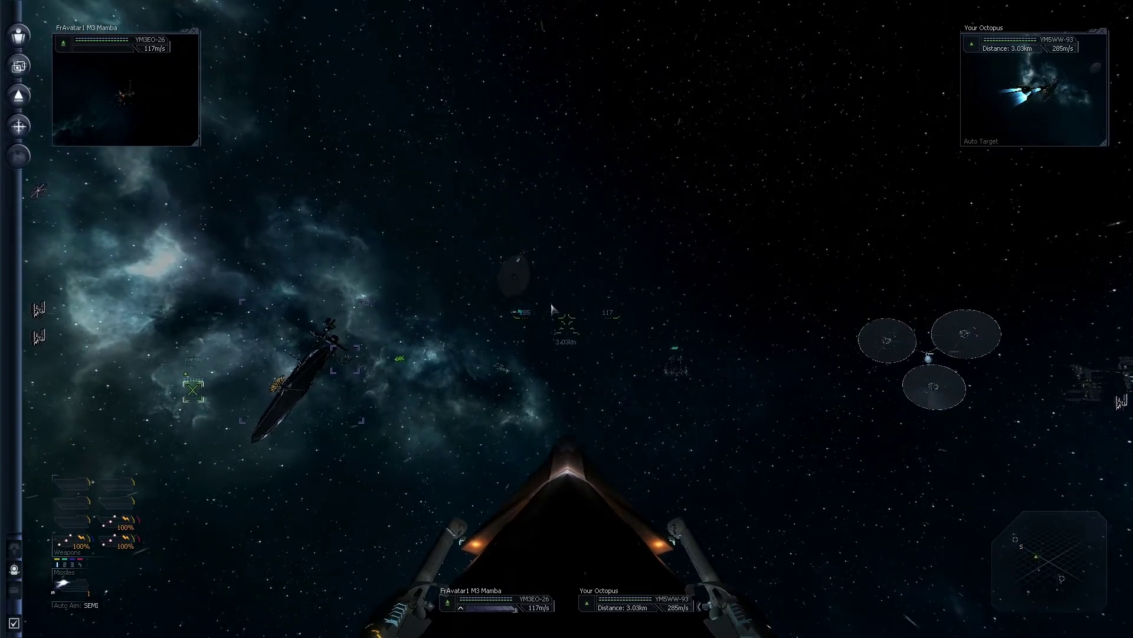
key(j)
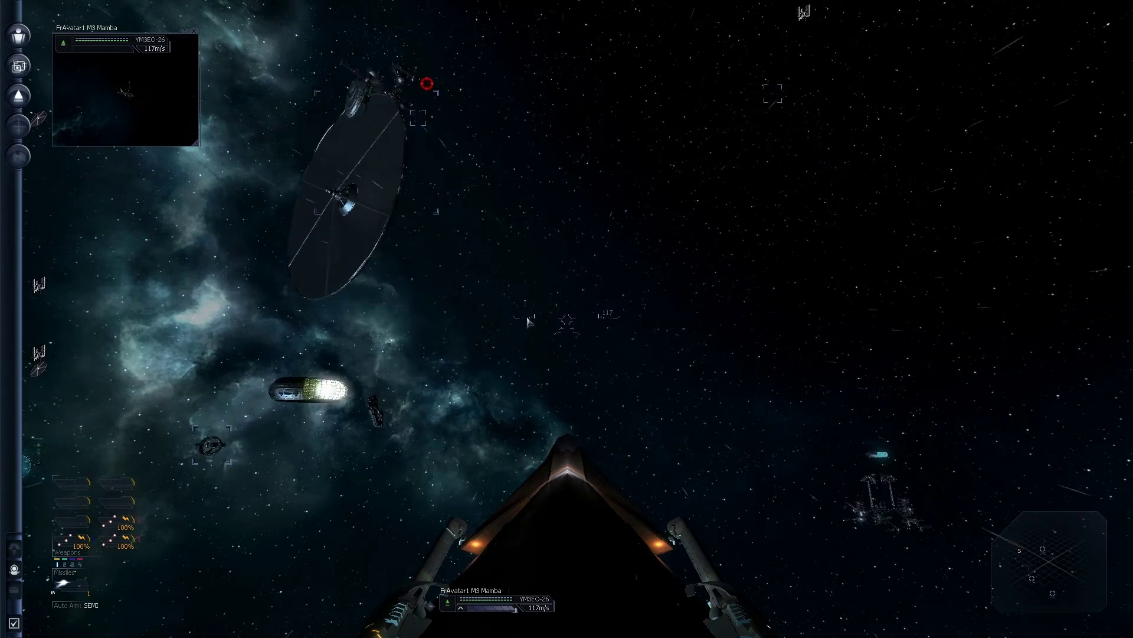
Accept the escaped-criminal kill mission from a person aboard the solar power plant.
click(376, 173)
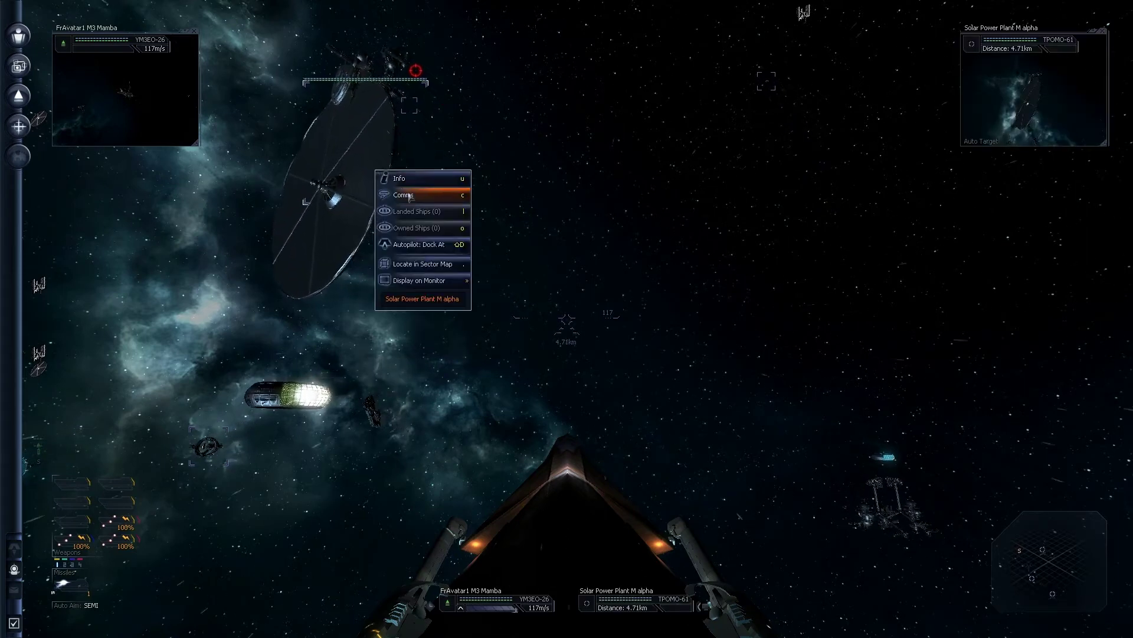
click(430, 190)
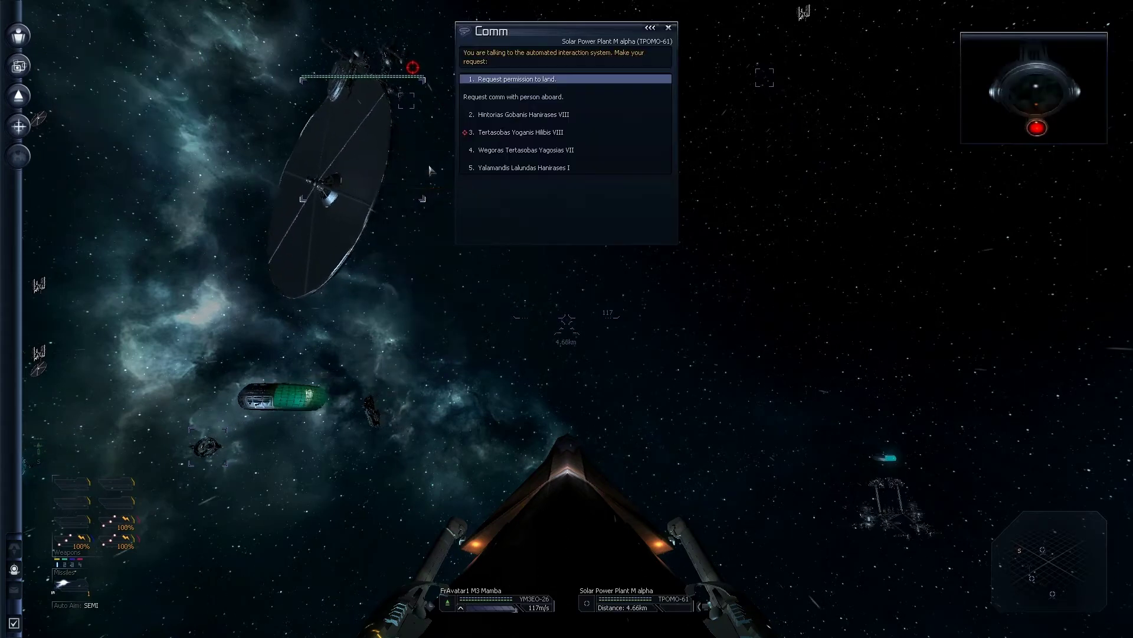
click(510, 132)
click(510, 70)
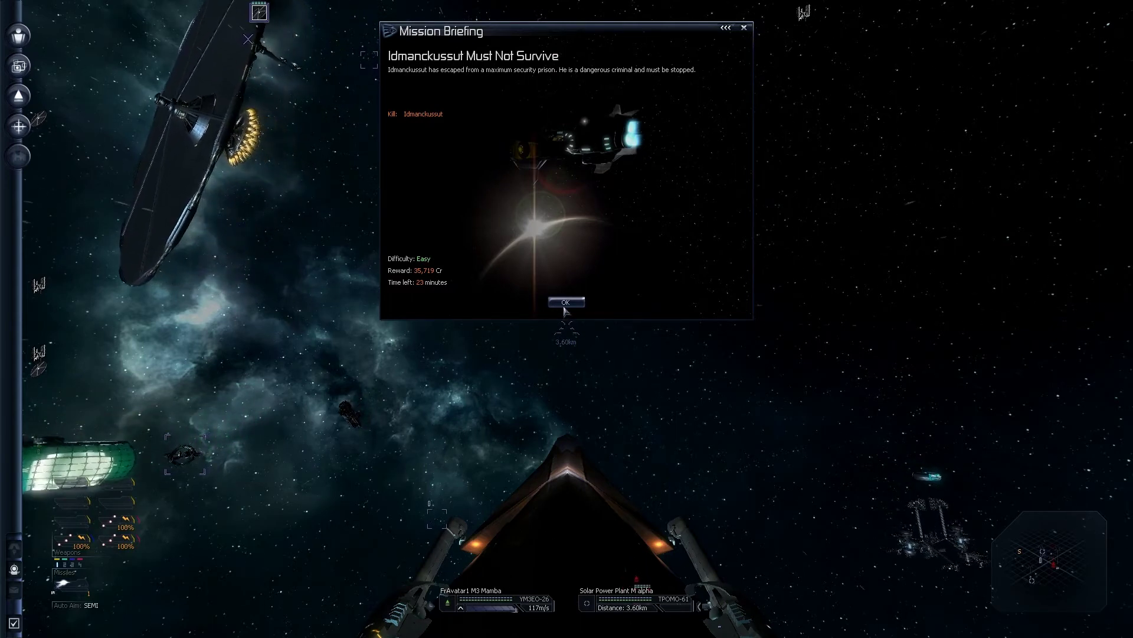
click(565, 303)
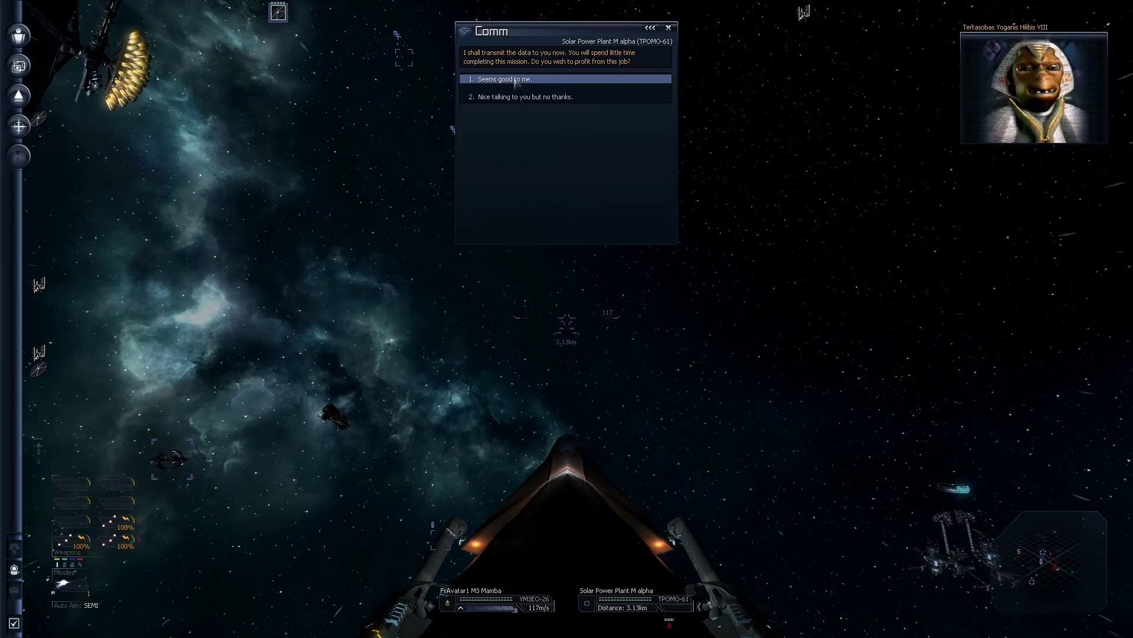
click(514, 80)
Turn the ship and cycle targets to West Gate, 36.8 km away.
key(space)
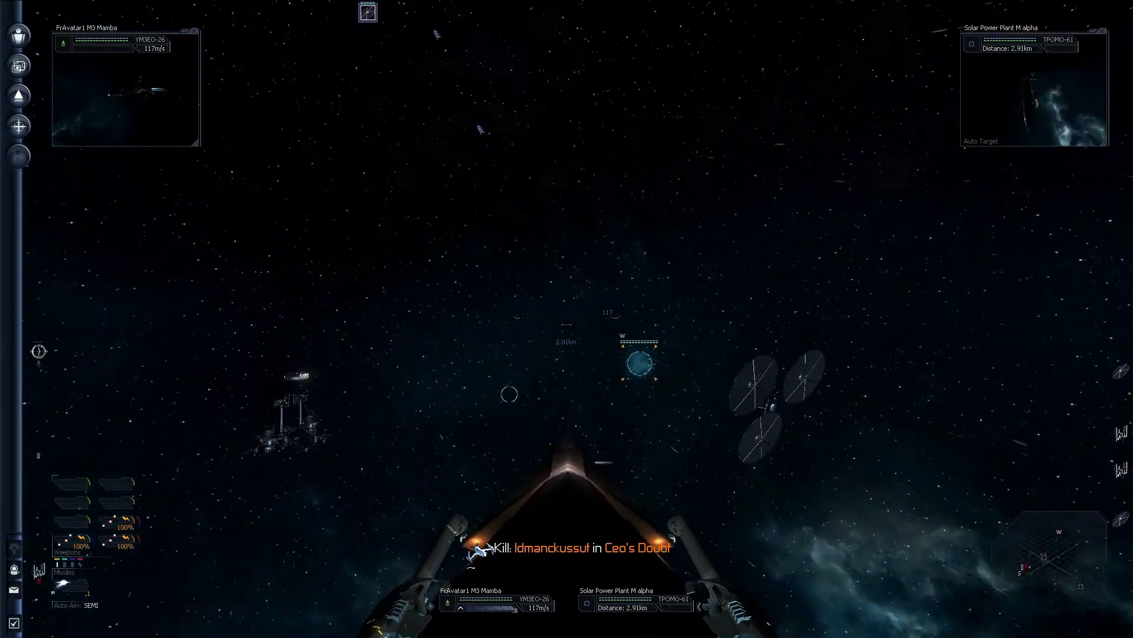
key(space)
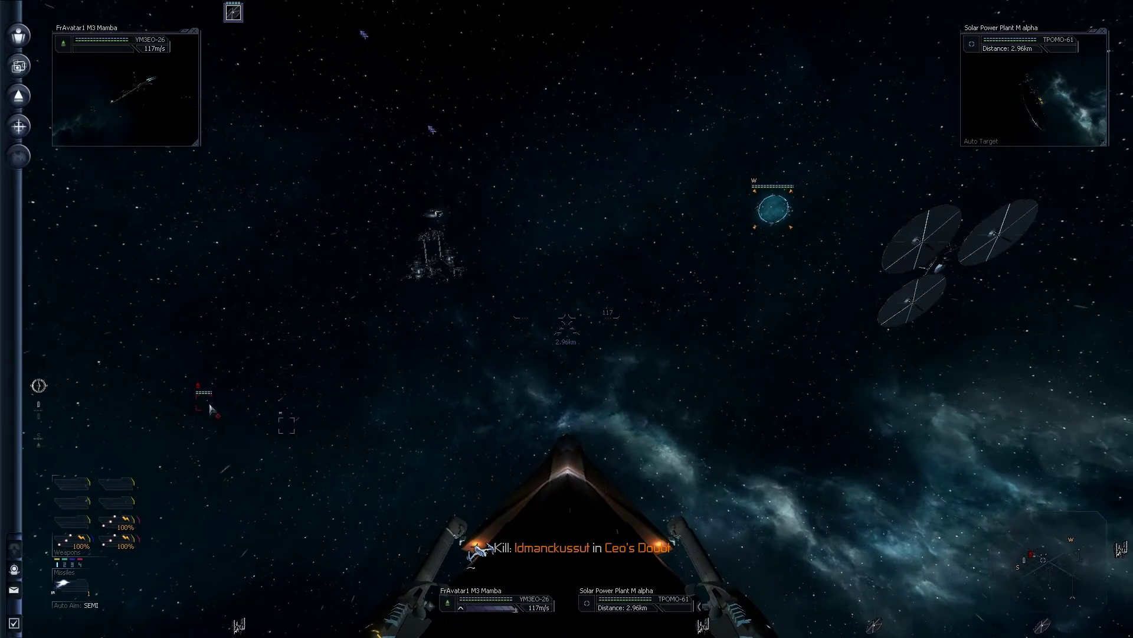
key(space)
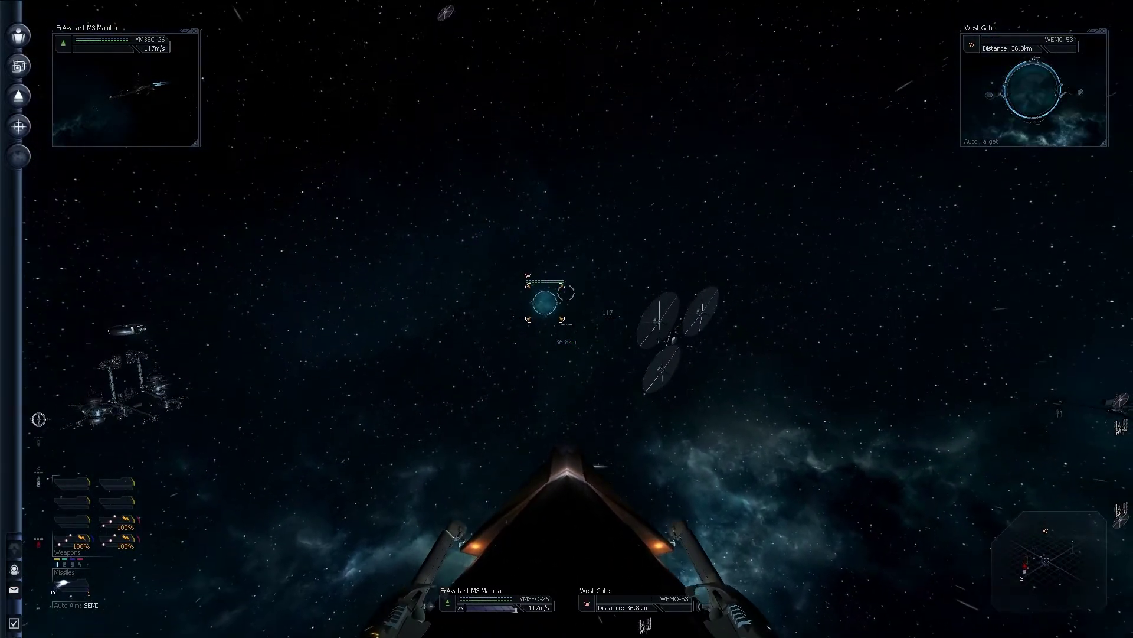
Put the Mamba on autopilot to fly through West Gate, briefly checking the Universe Map.
click(545, 303)
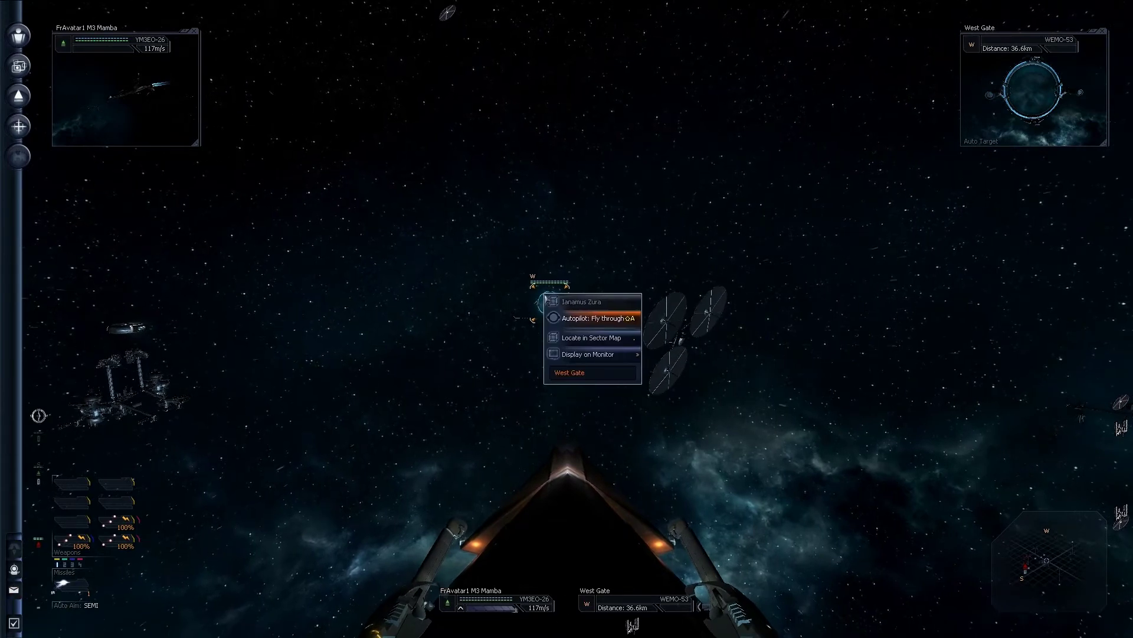
click(575, 319)
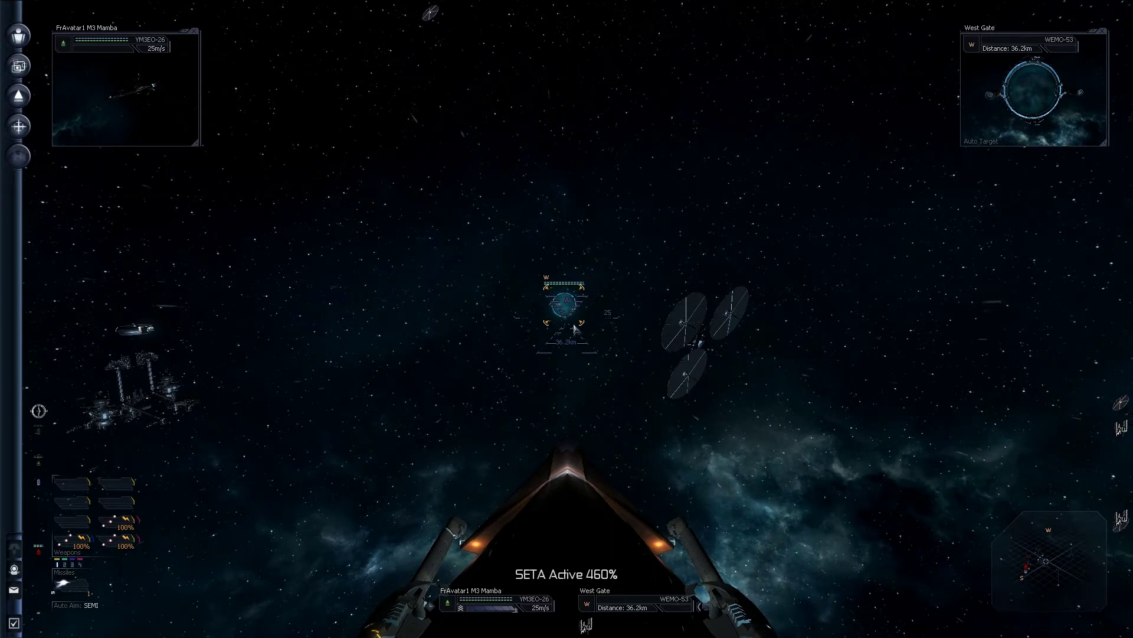
key(comma)
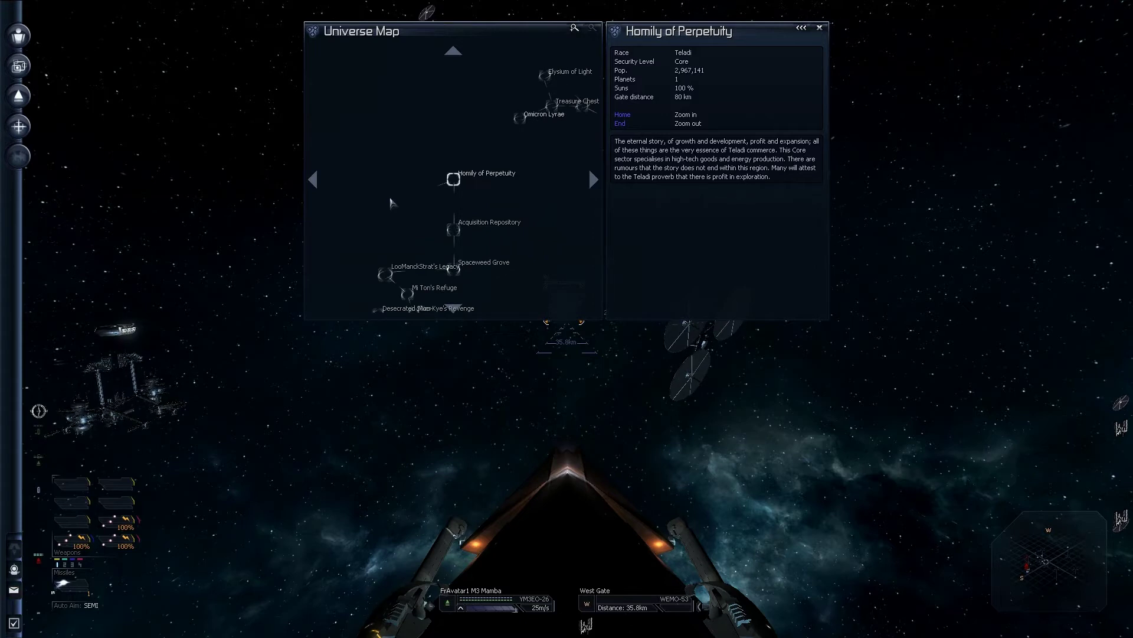
key(Escape)
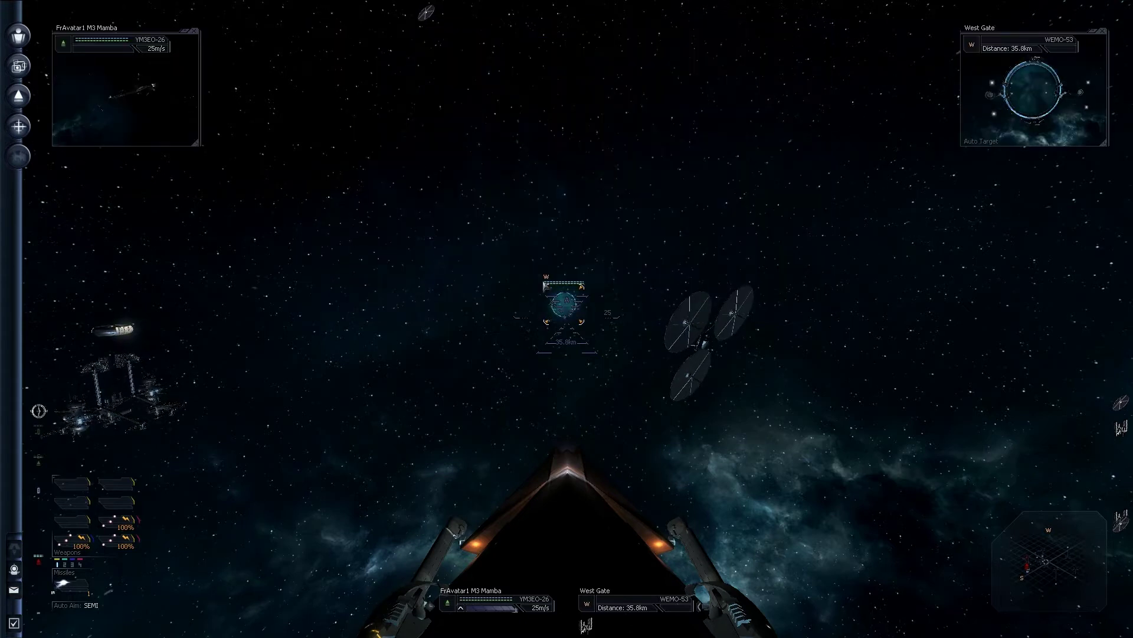
click(571, 307)
click(605, 334)
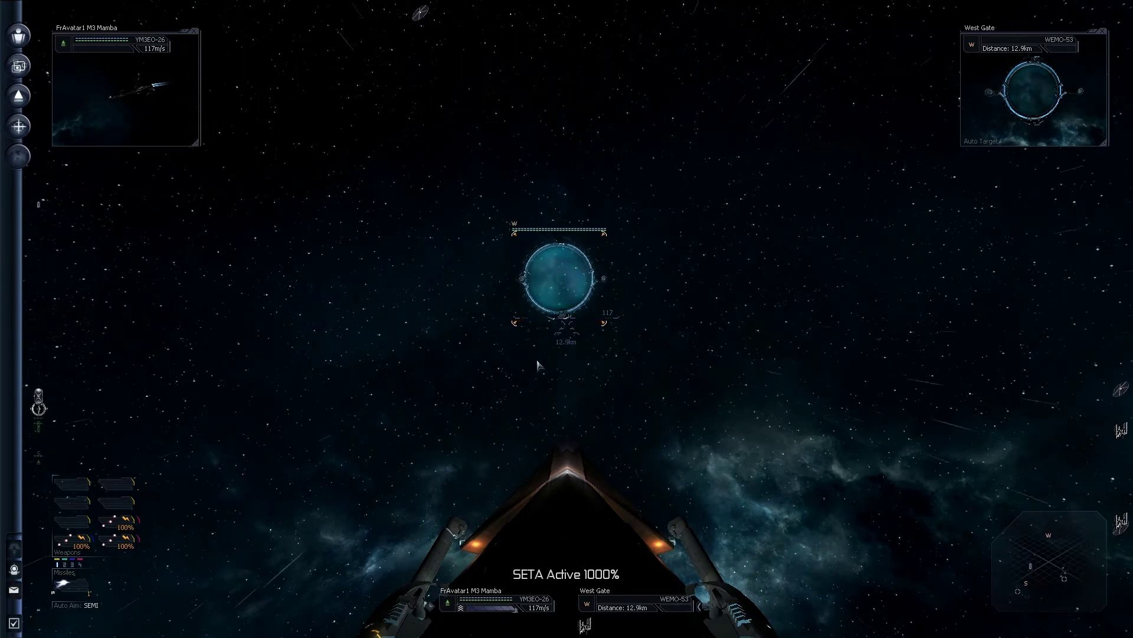
Check the Sector and Universe Maps while autopilot carries the Mamba through West Gate.
key(period)
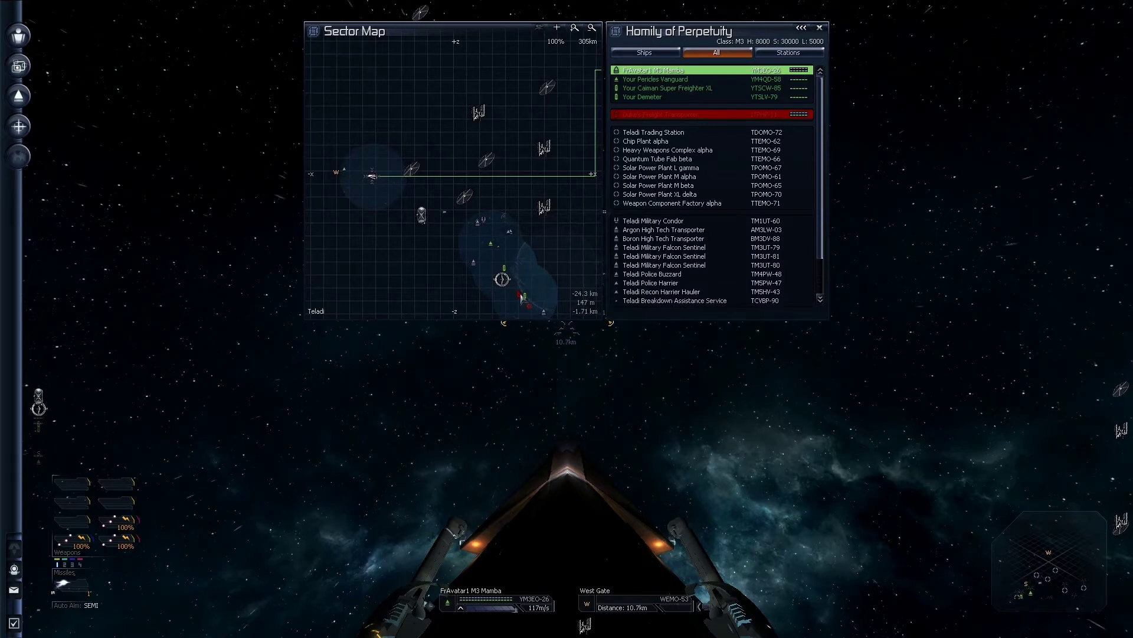
key(Escape)
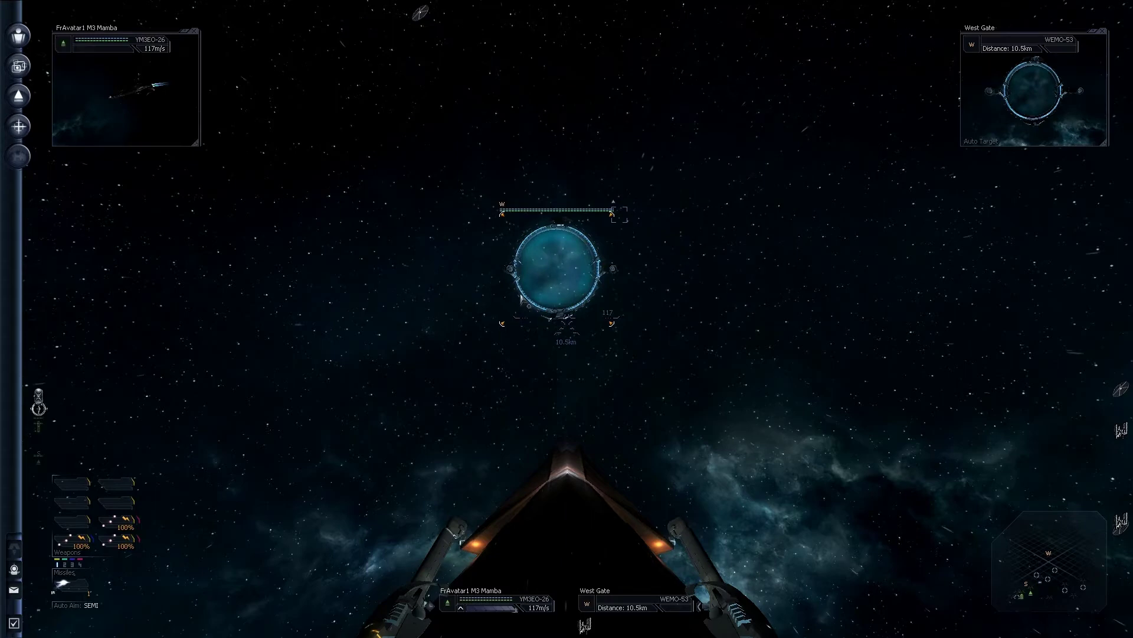
click(558, 265)
key(Escape)
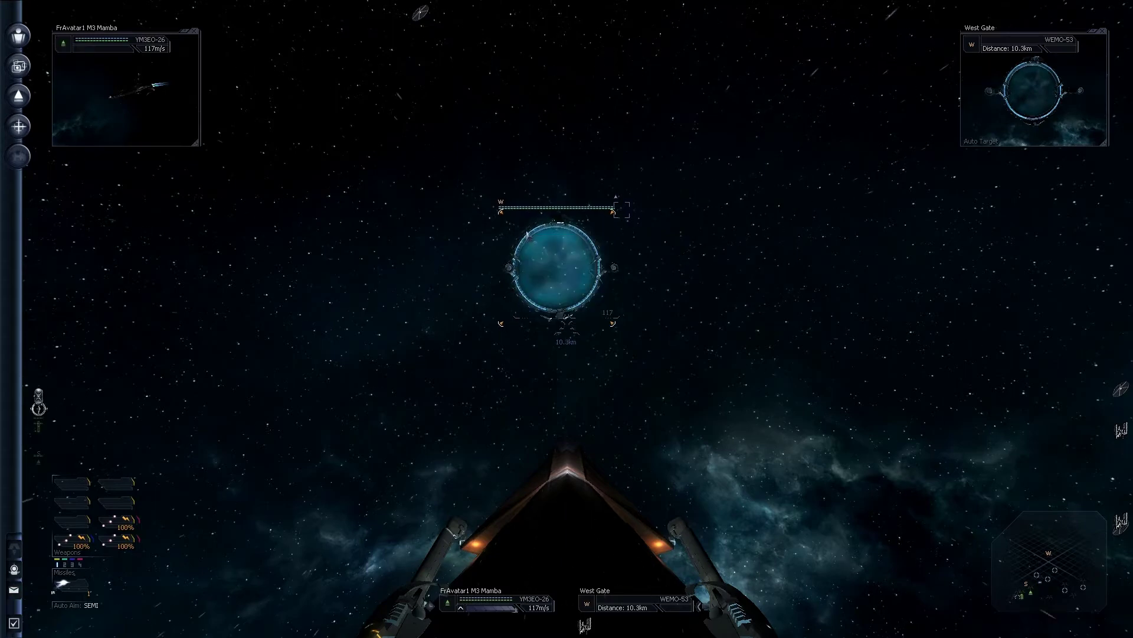
key(space)
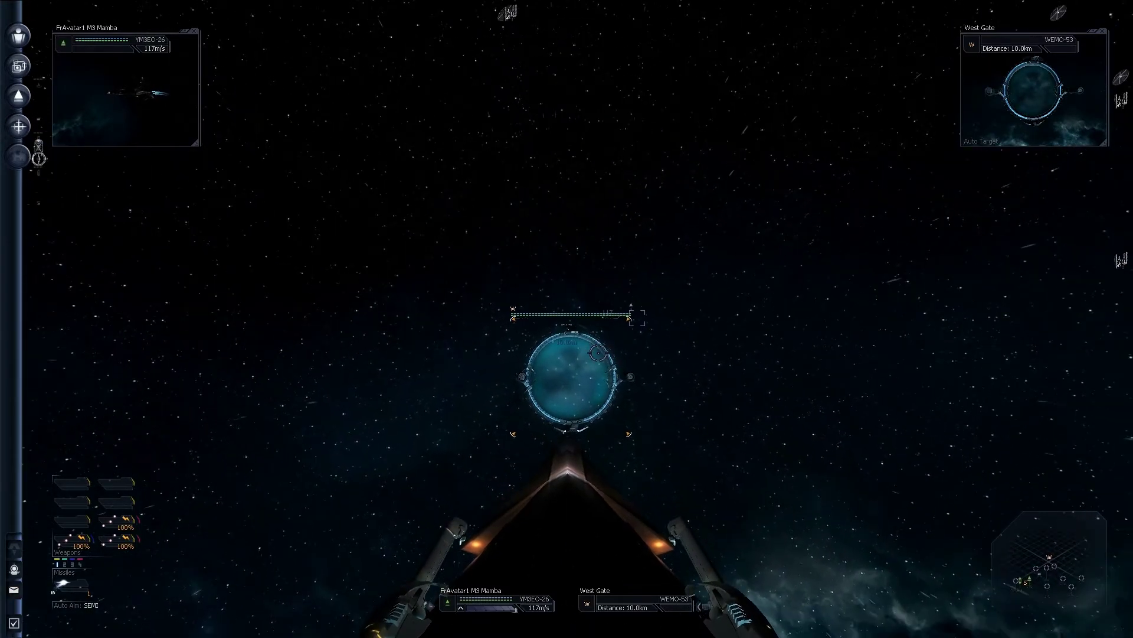
key(period)
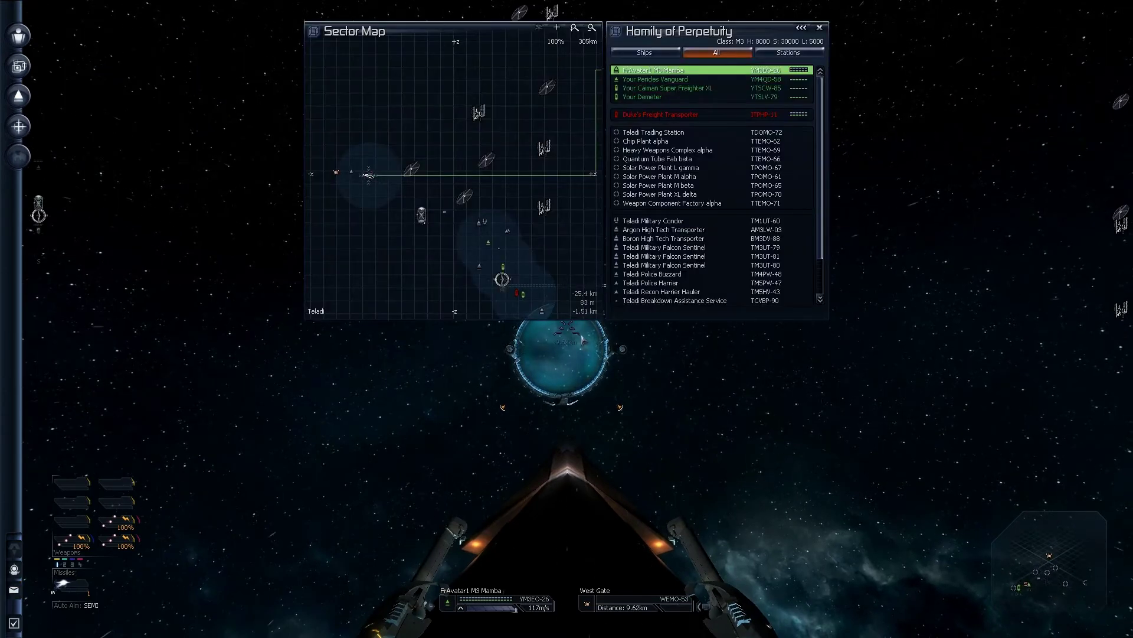
key(Escape)
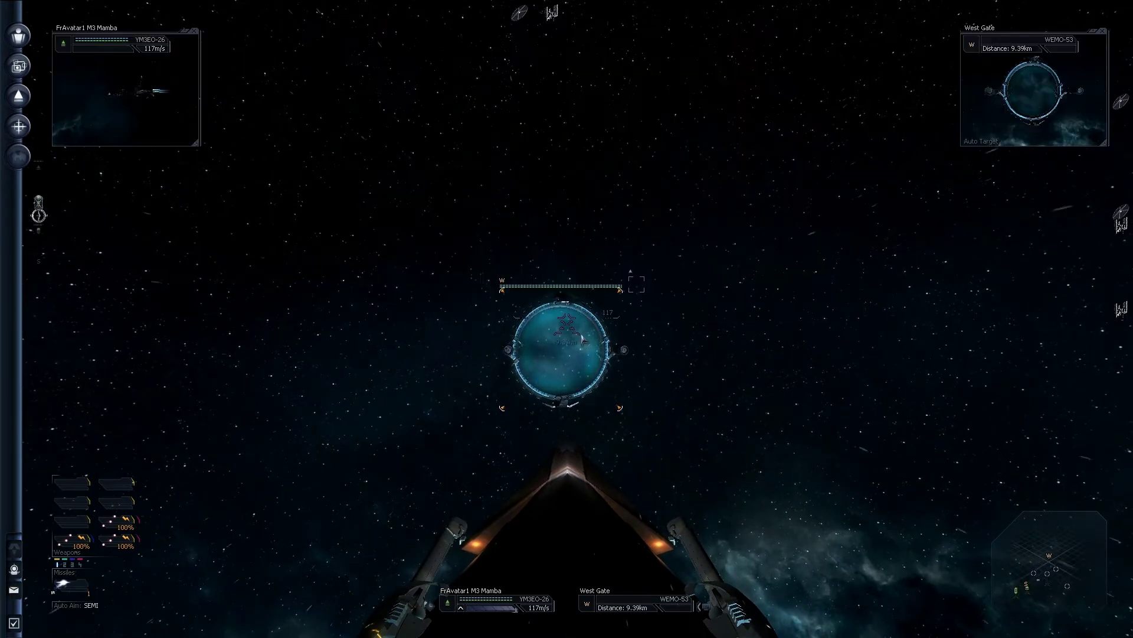
key(comma)
key(Escape)
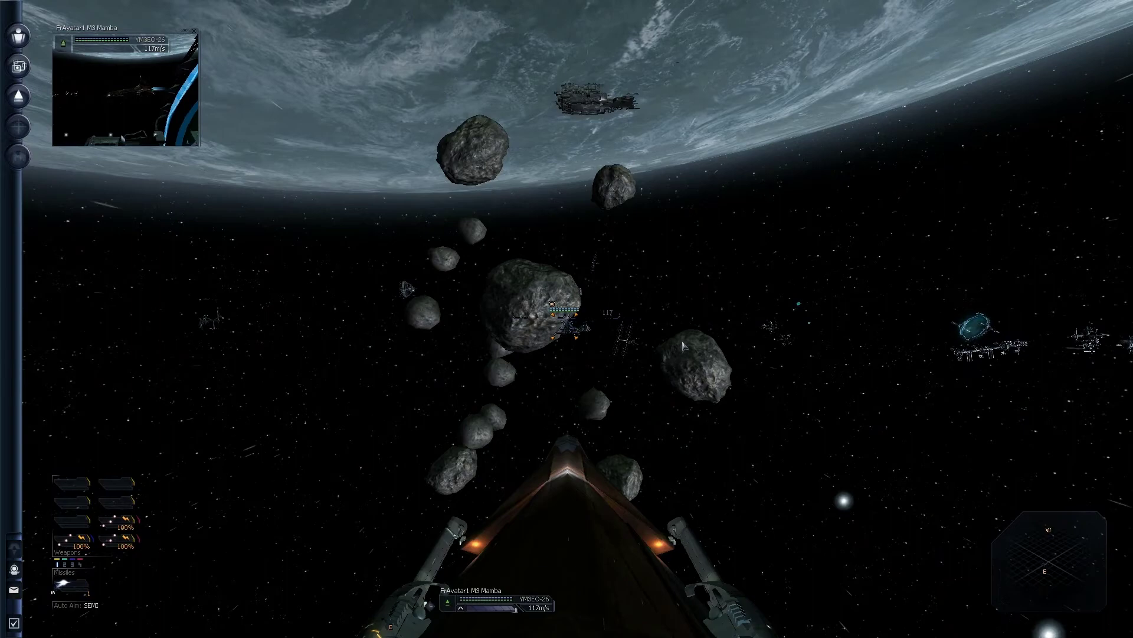
Look around the new sector, target its West Gate and fly toward it under SETA.
key(Right)
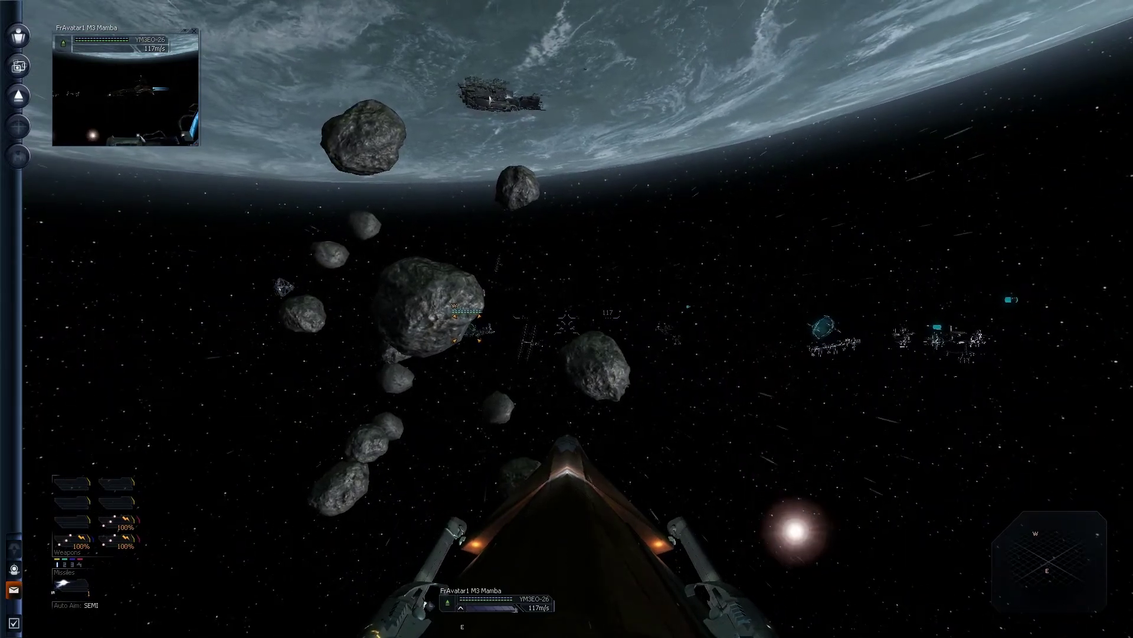
key(Down)
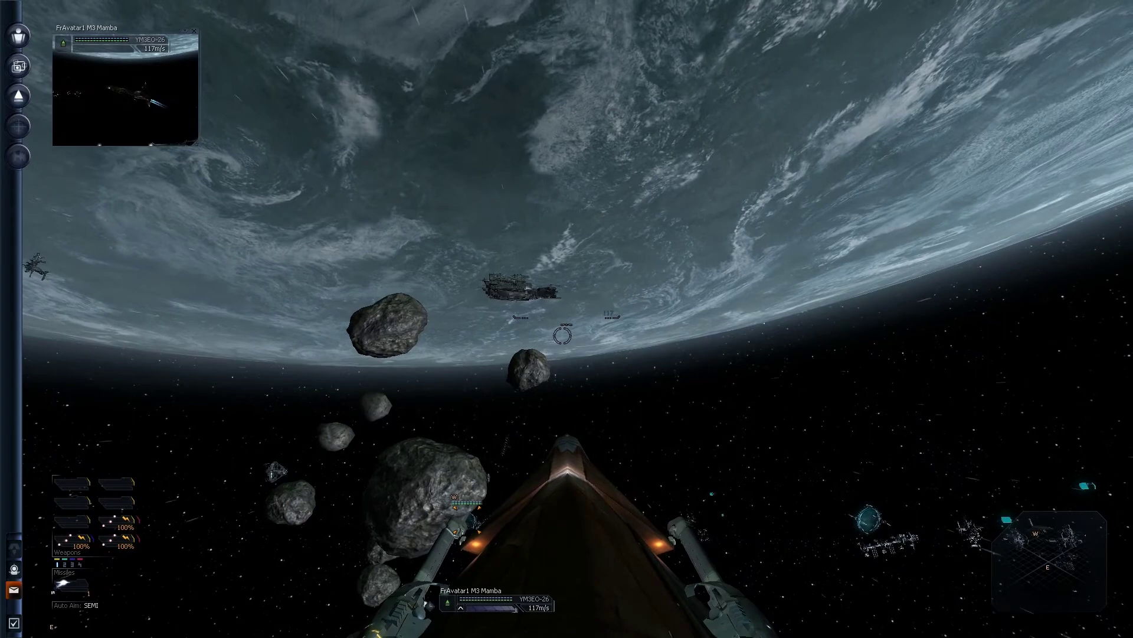
key(Up)
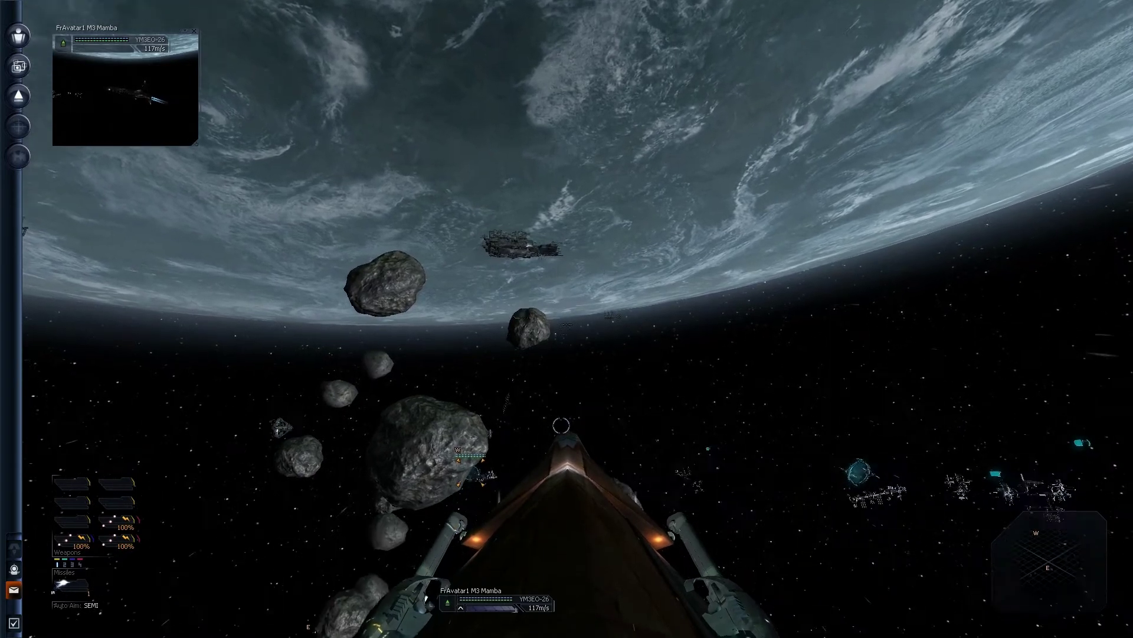
key(t)
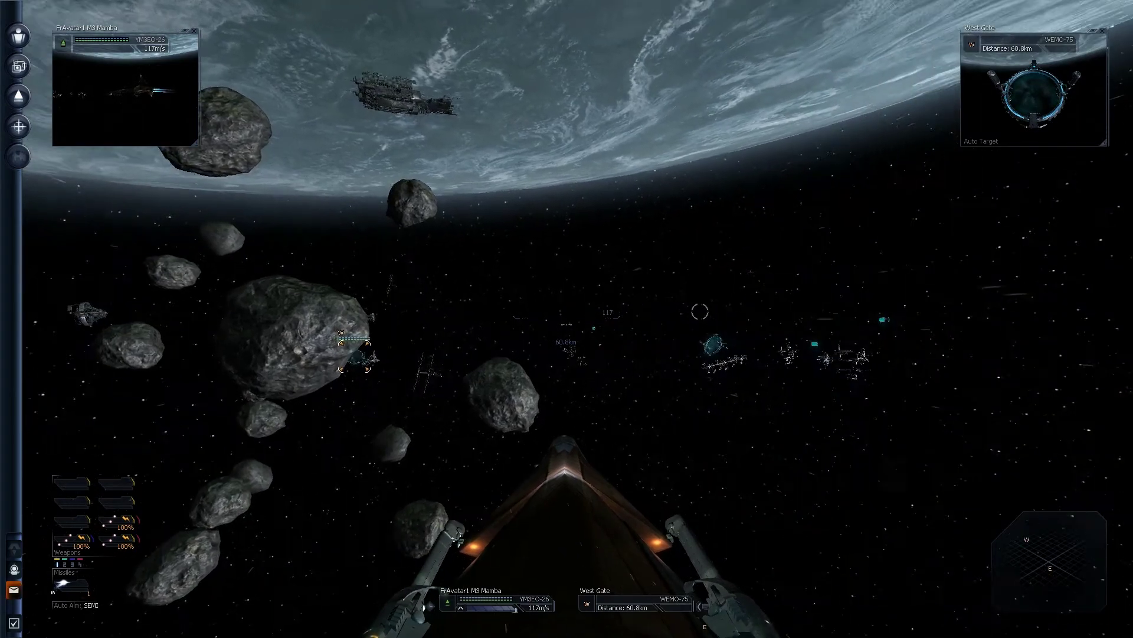
key(space)
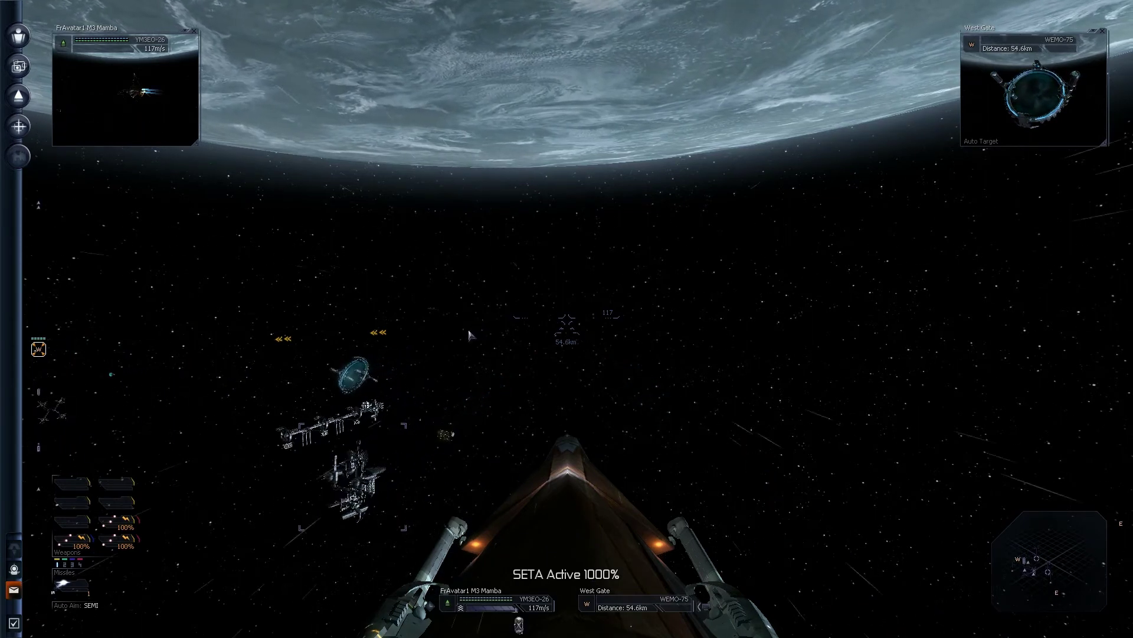
key(j)
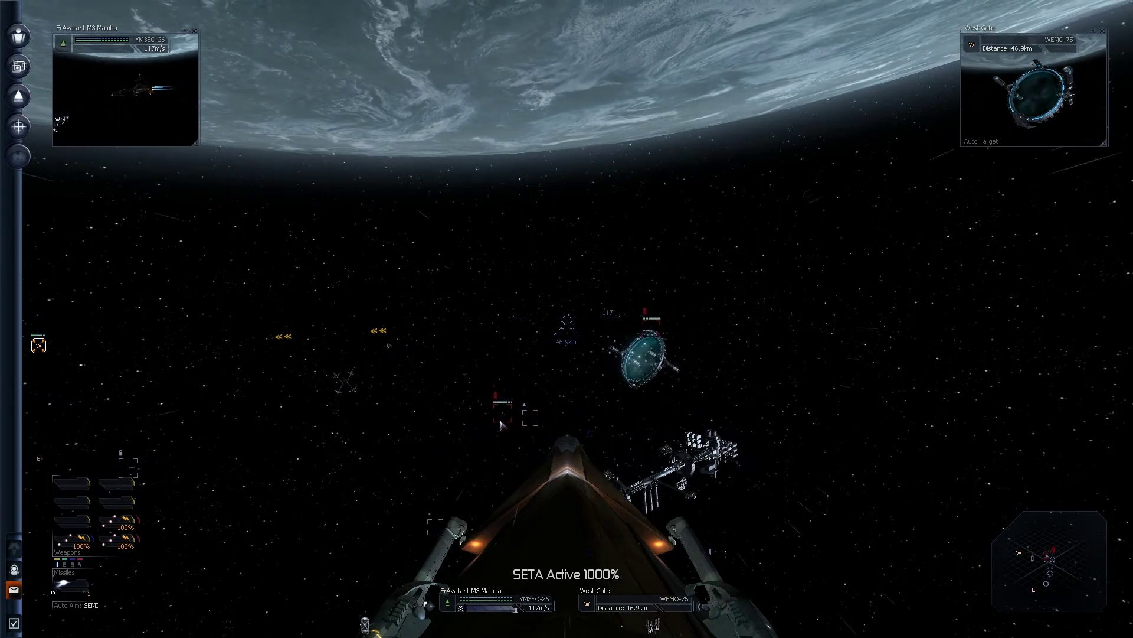
Cycle targets between the Paranid Weapons Dealer and Strong Arms Scorpion Sentinel while steering under SETA.
key(t)
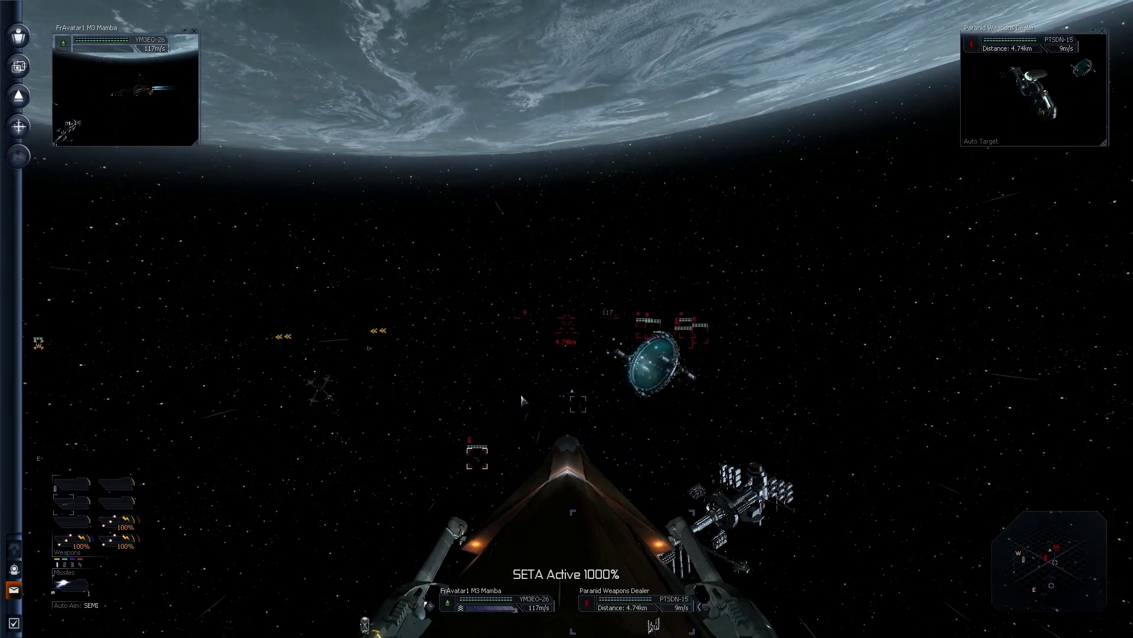
key(t)
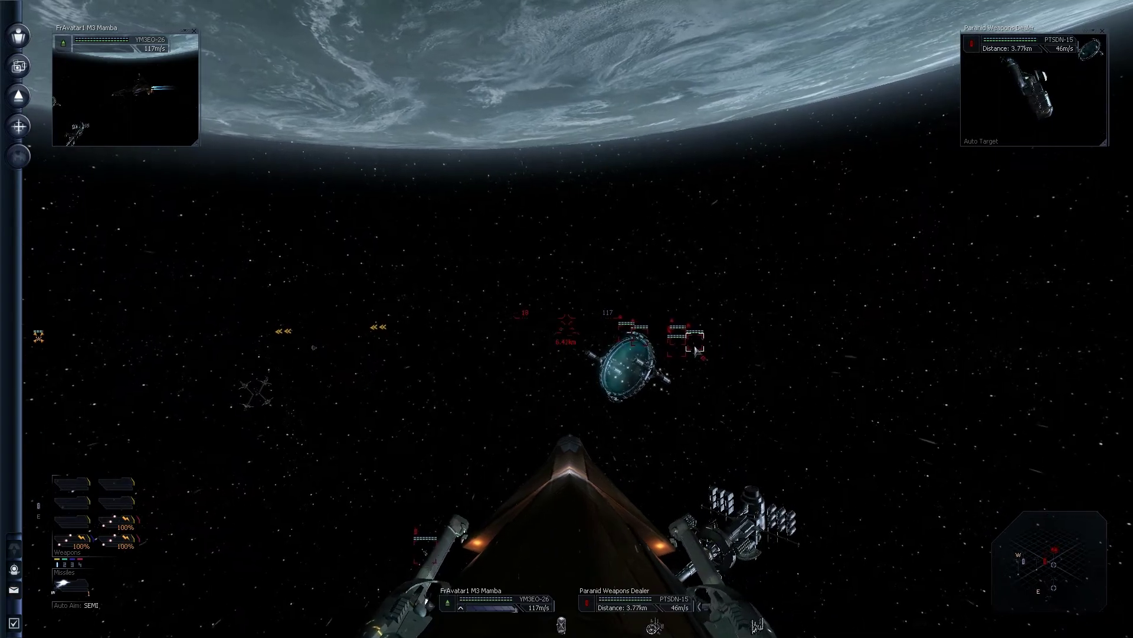
drag(492, 412, 564, 320)
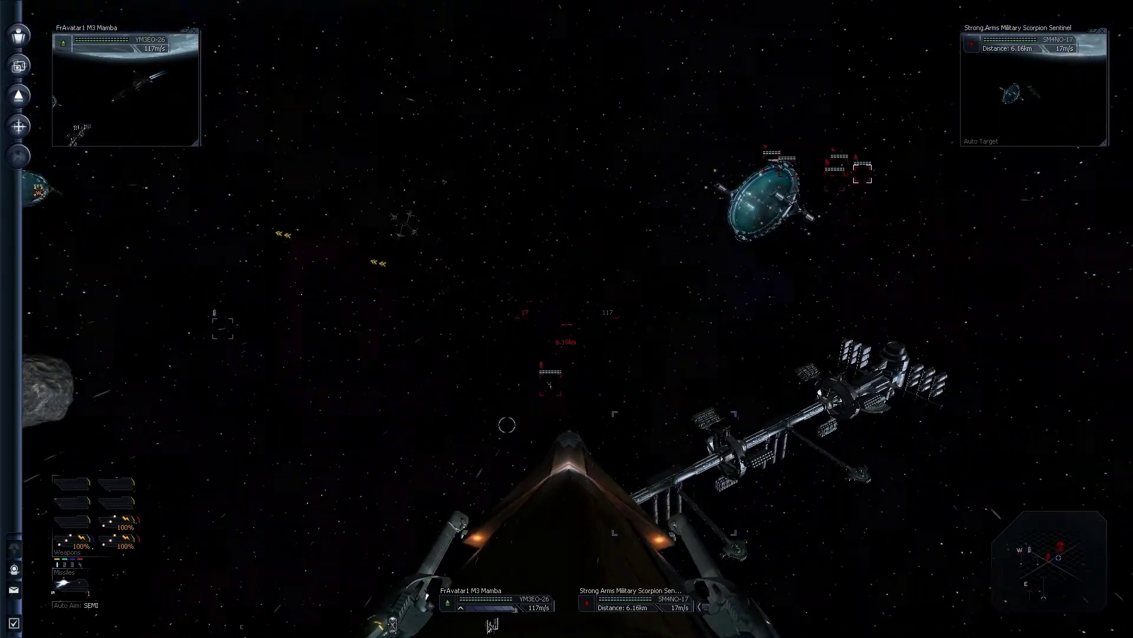
key(t)
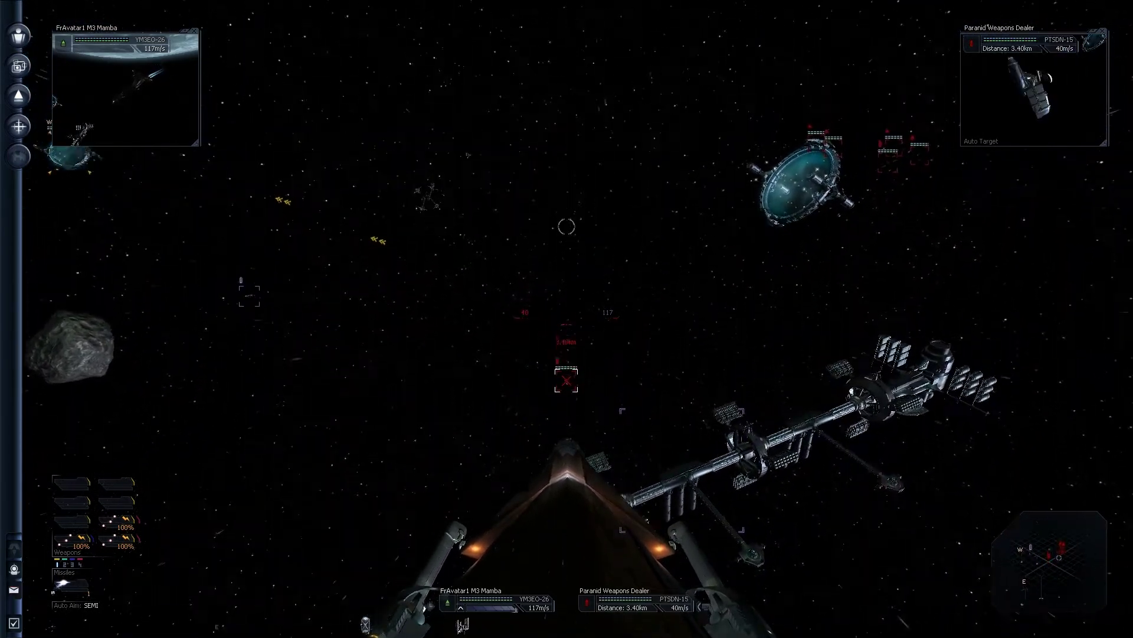
mouse_move(564, 320)
mouse_down()
mouse_move(584, 268)
mouse_move(602, 307)
mouse_up()
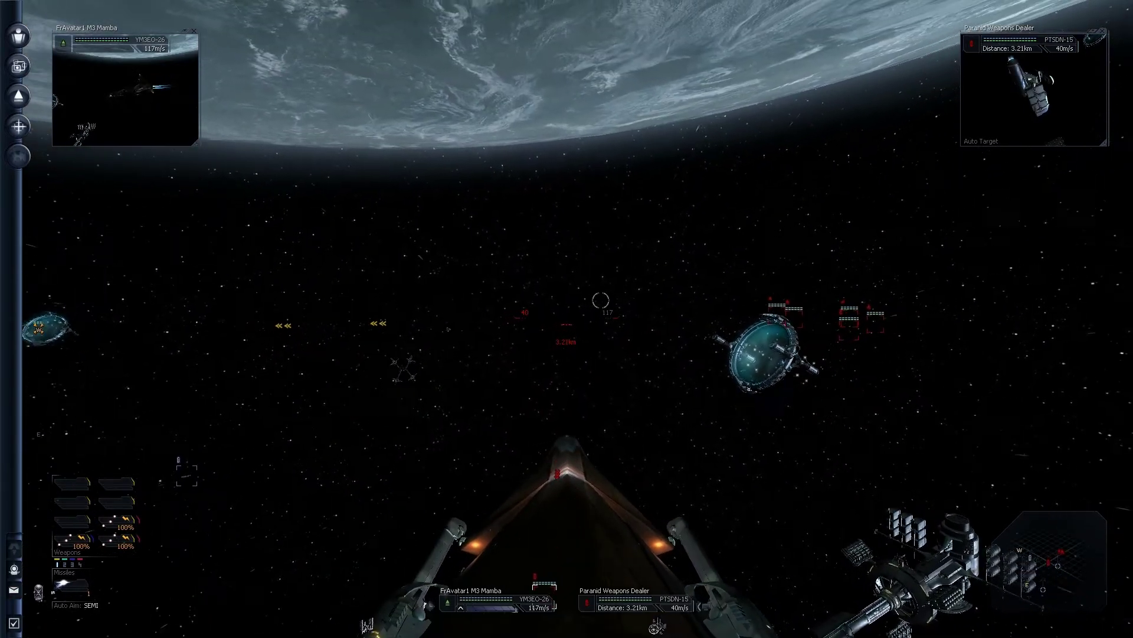
key(j)
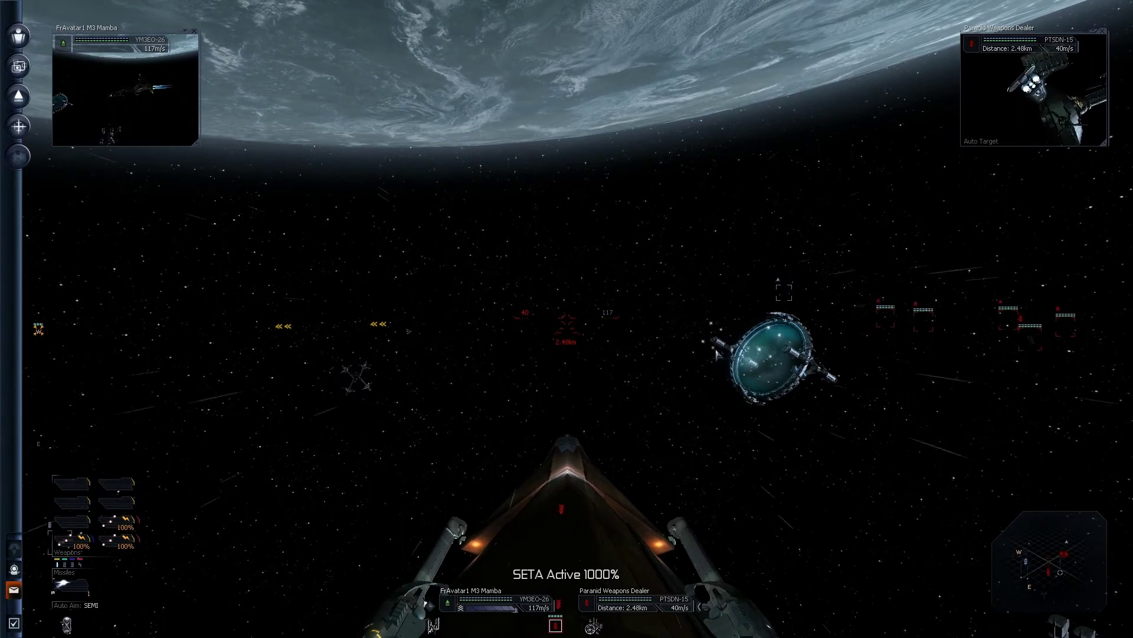
Target North Gate, turn toward it and open the Ianamus Zura sector map.
click(769, 358)
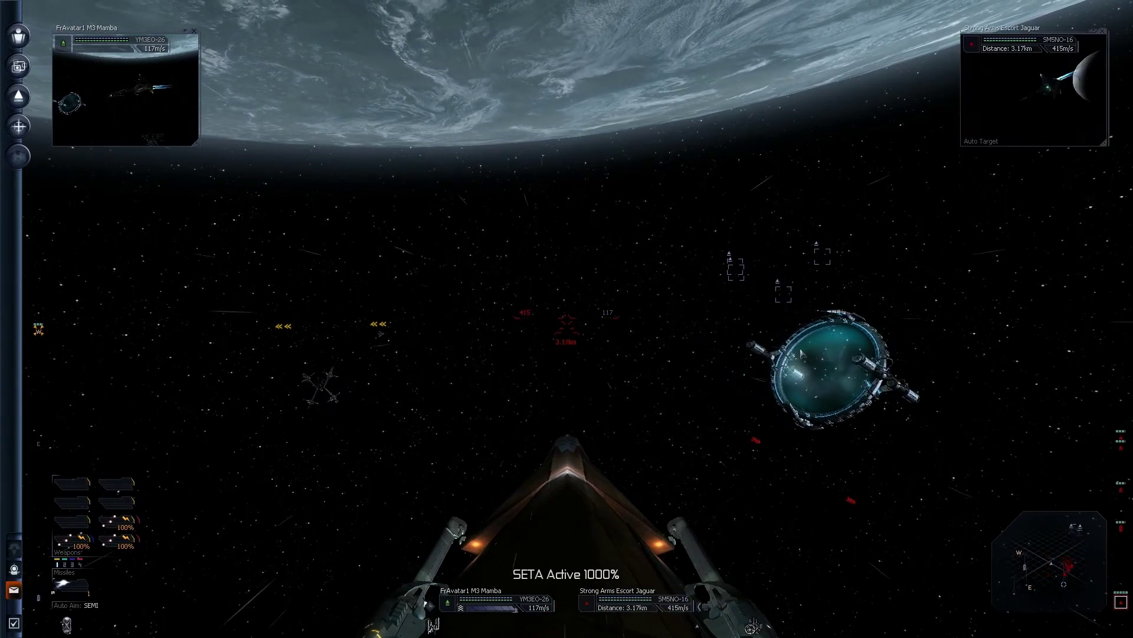
drag(778, 358, 444, 343)
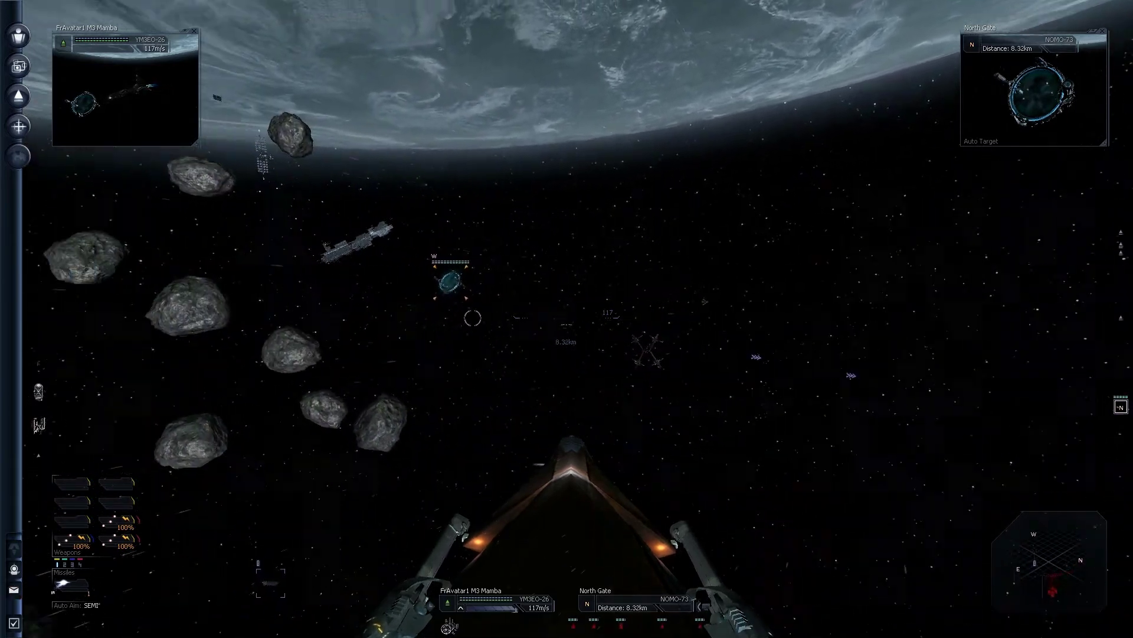
key(j)
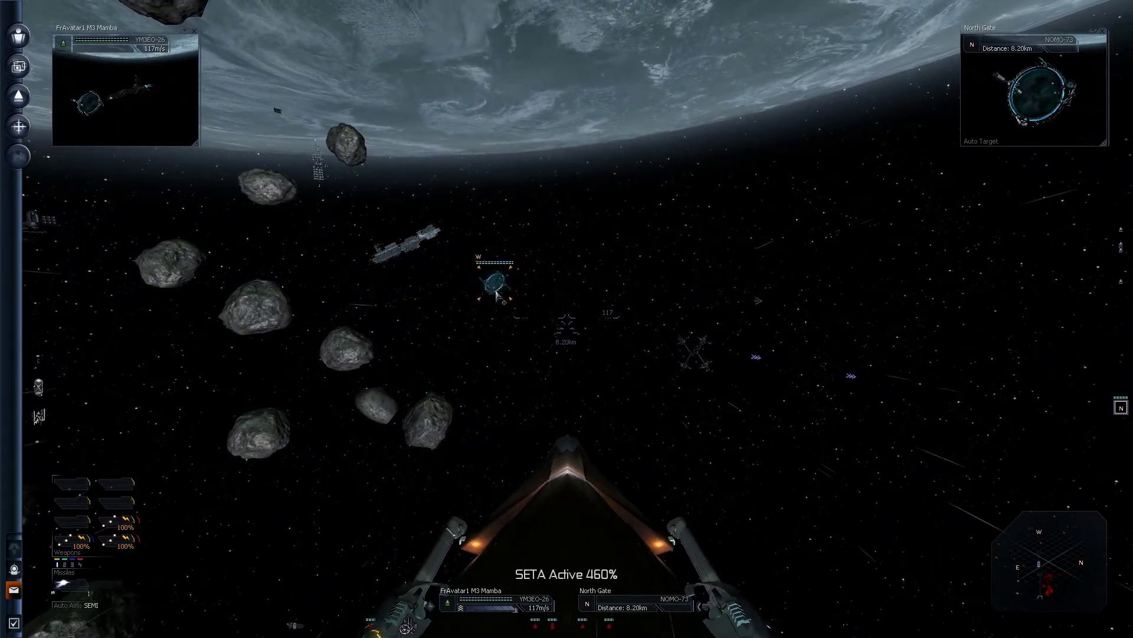
key(period)
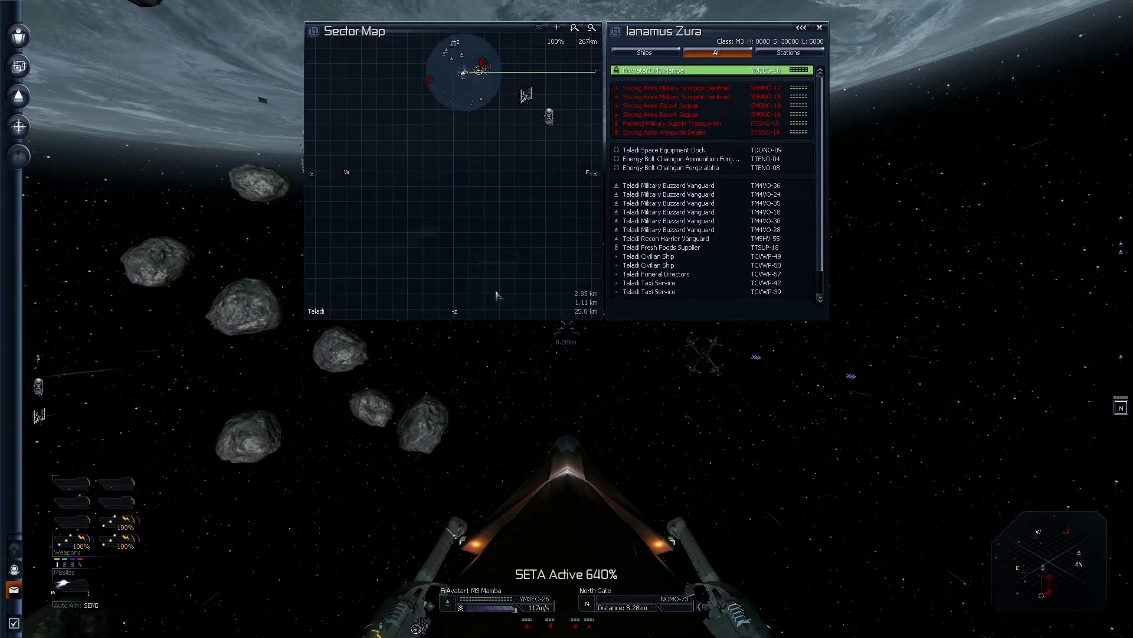
Pick the Paranid Military Supply Transporter from the sector list, then target it and steer toward it.
key(Up)
key(Up)
key(Up)
key(Up)
key(Up)
key(Up)
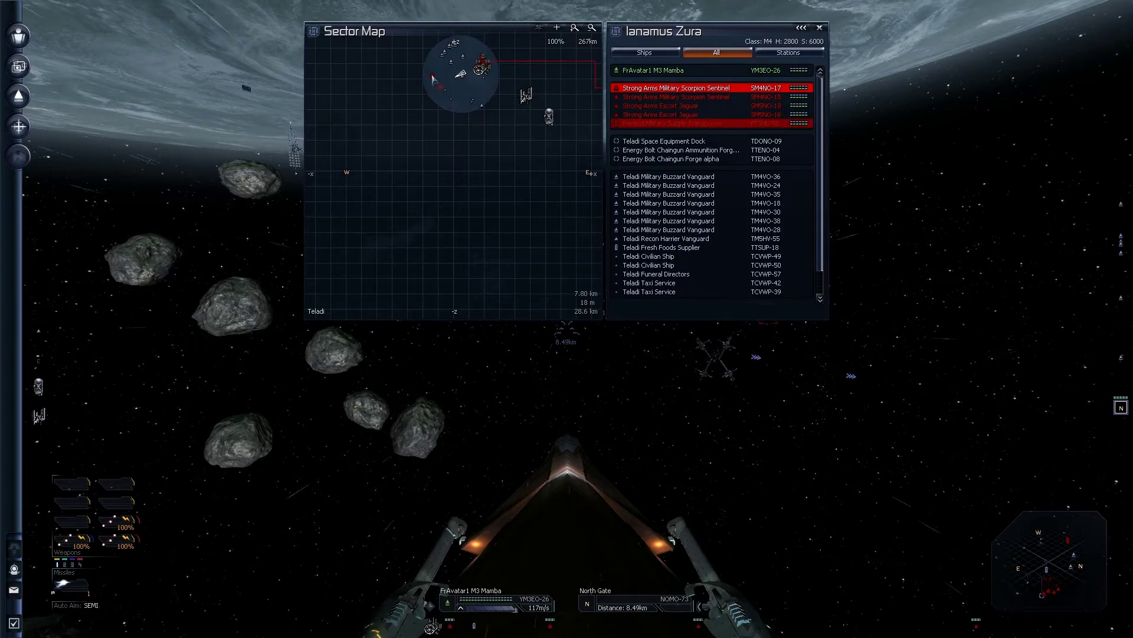
key(Down)
key(Down)
key(Down)
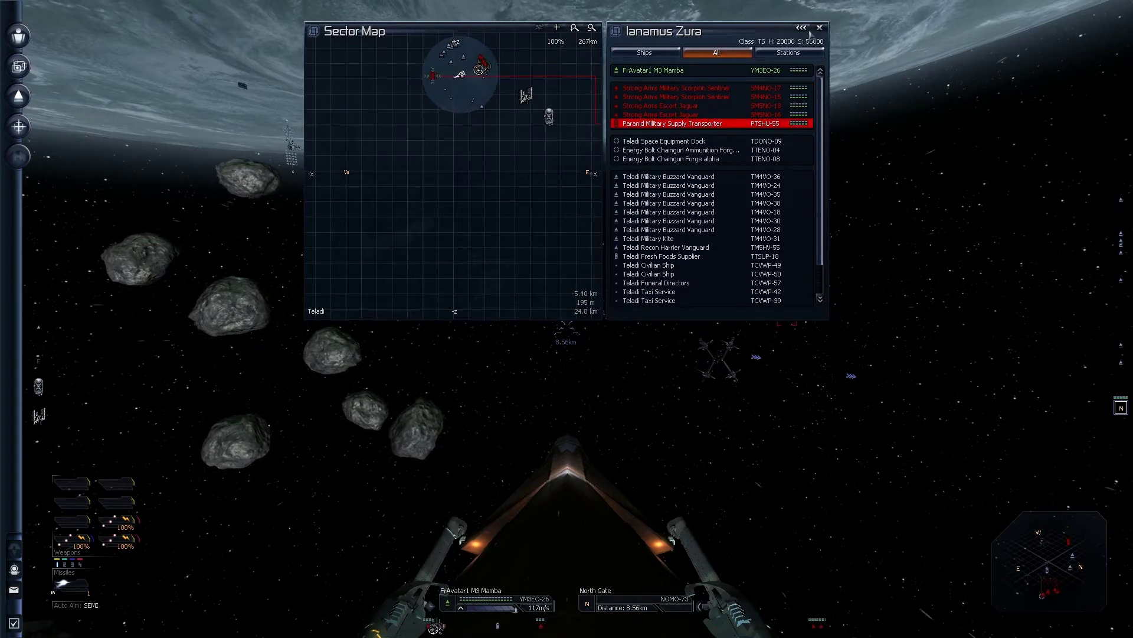
click(821, 29)
drag(635, 206, 589, 342)
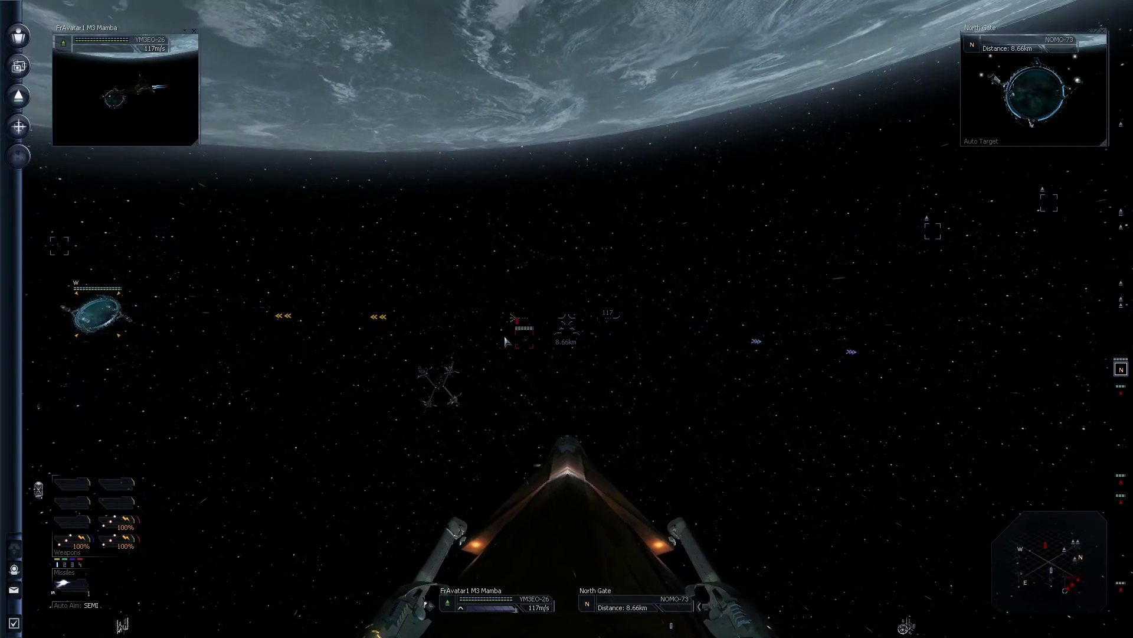
key(t)
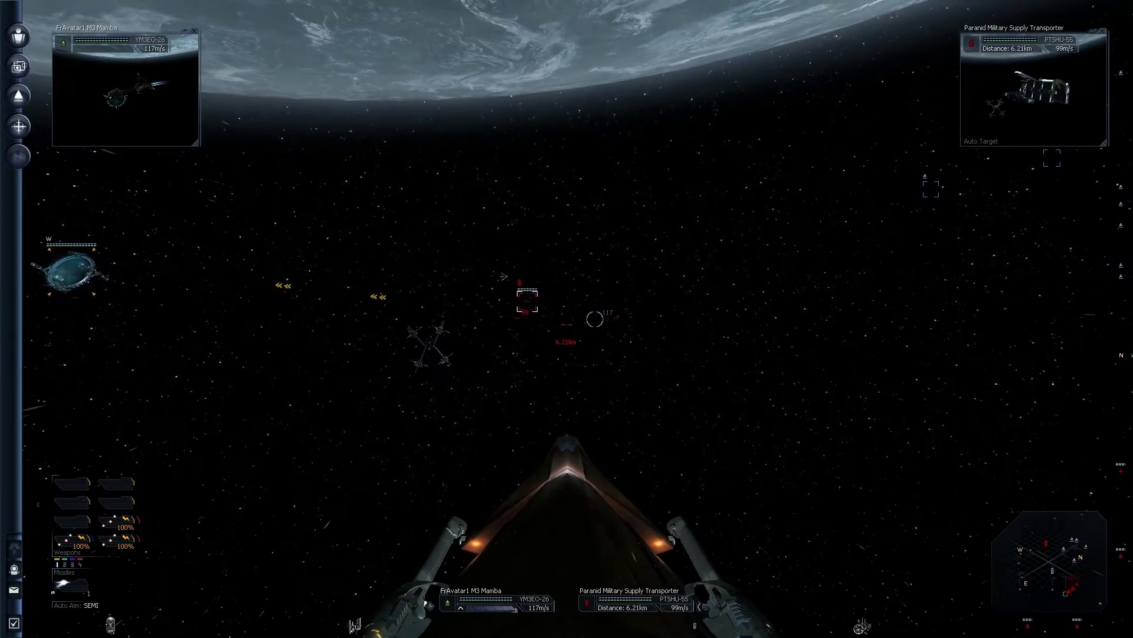
drag(578, 368, 598, 324)
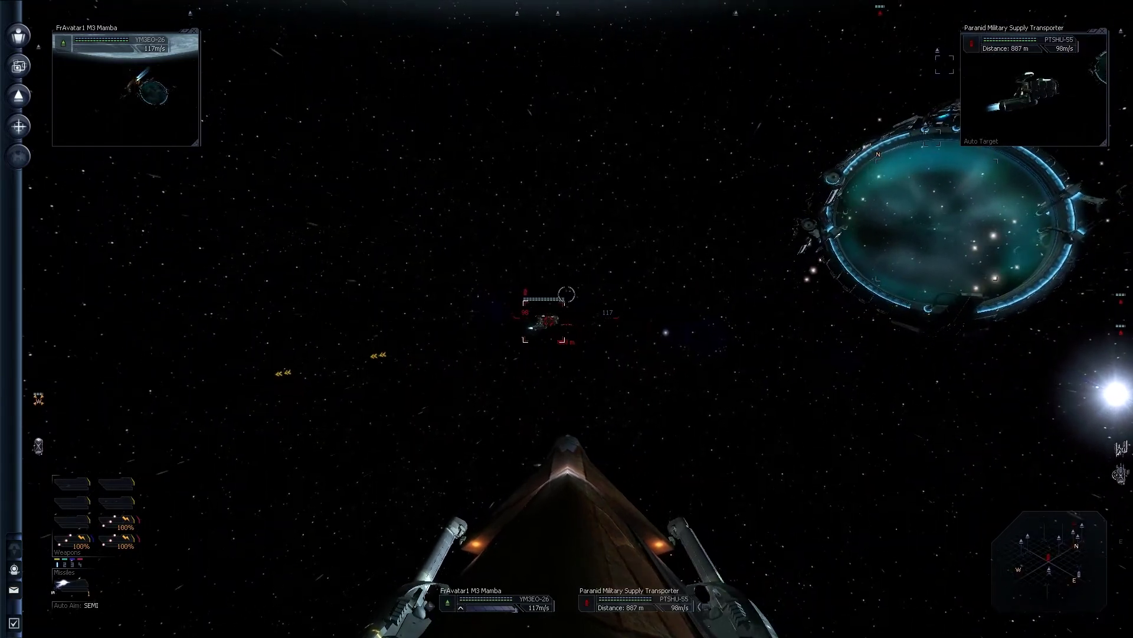
Fire three bursts at the Paranid supply transporter, then reopen the sector map.
key(ctrl)
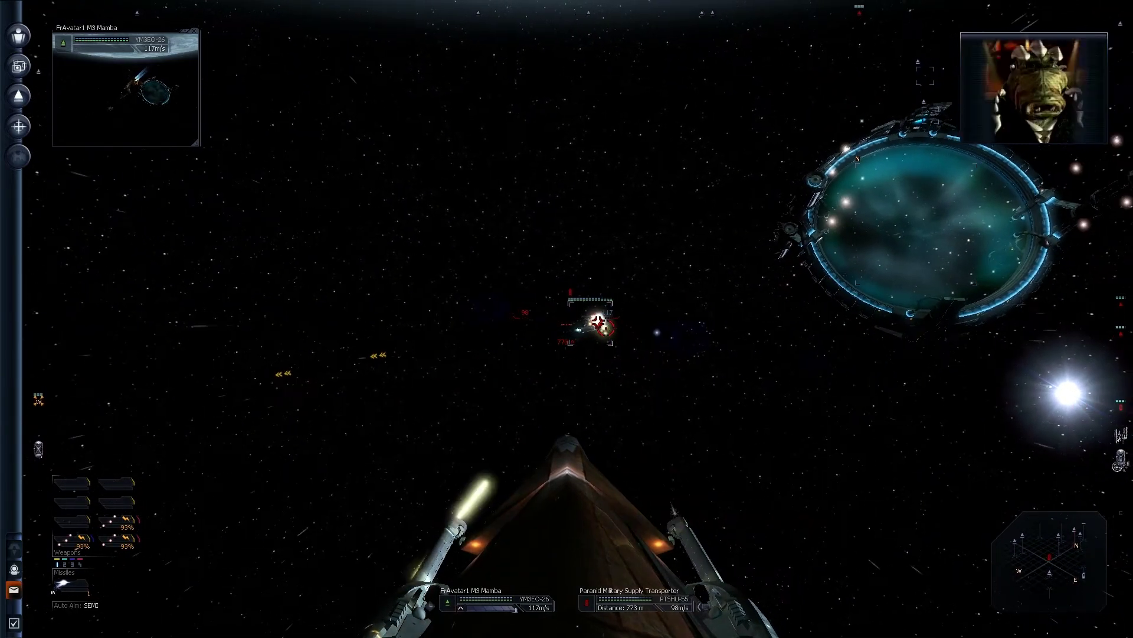
key(ctrl)
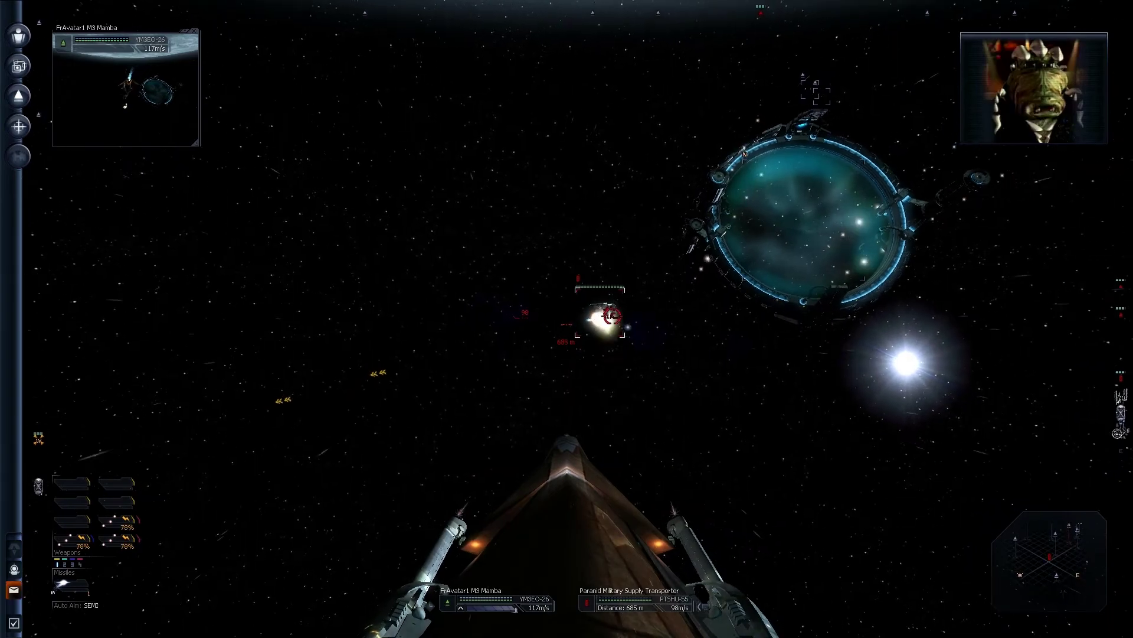
key(ctrl)
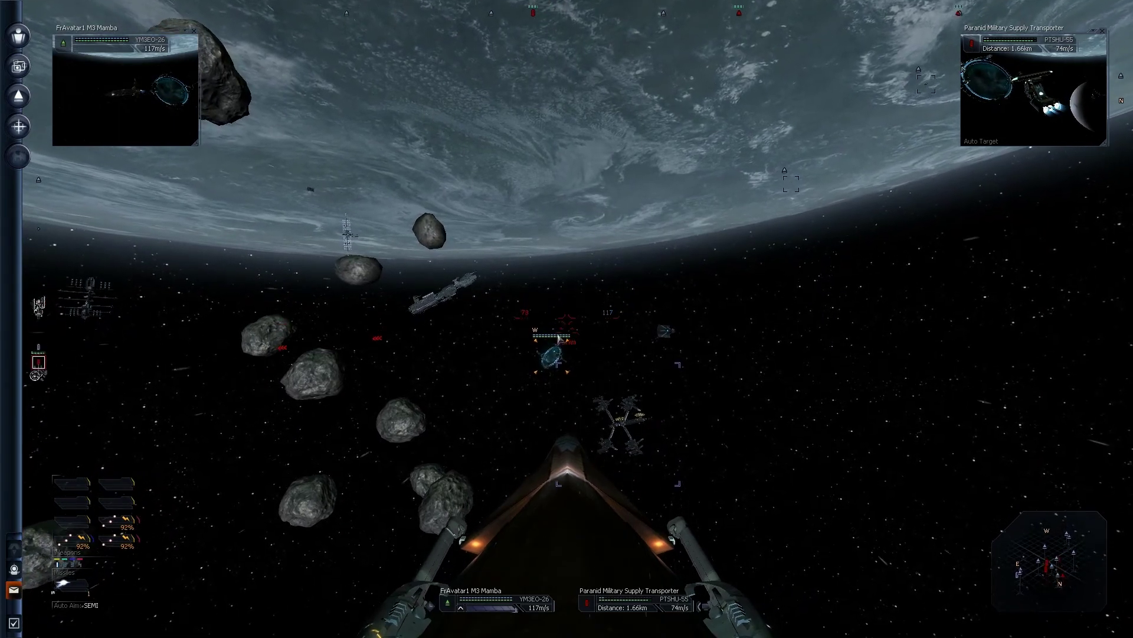
key(period)
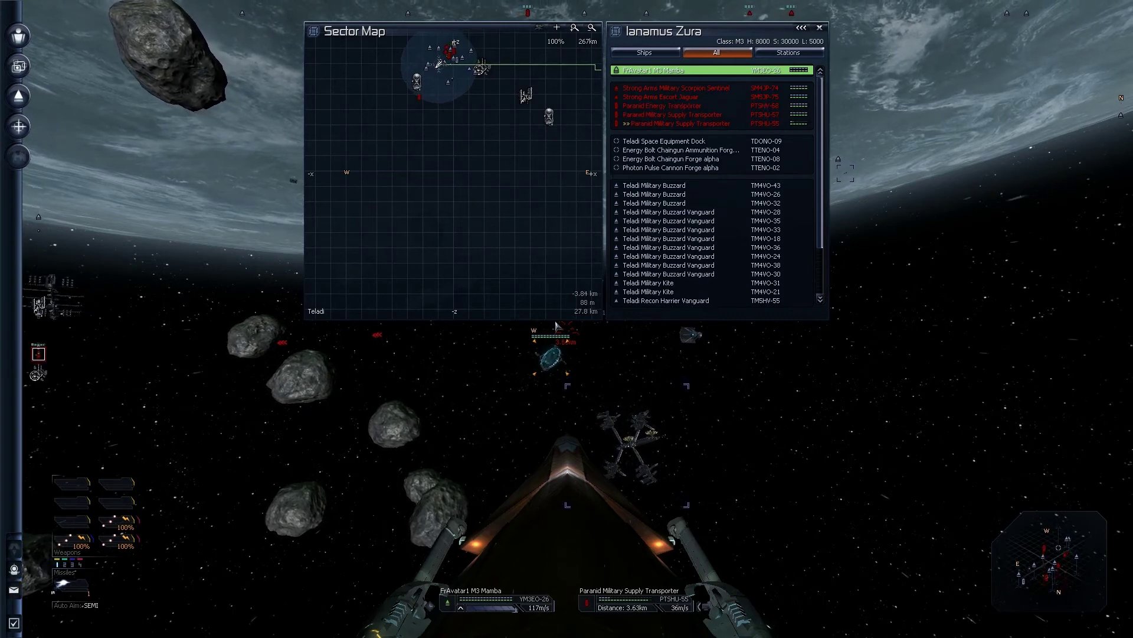
Back in flight view, target the Paranid Energy Transporter about 1.07 km ahead and line up on it.
key(Escape)
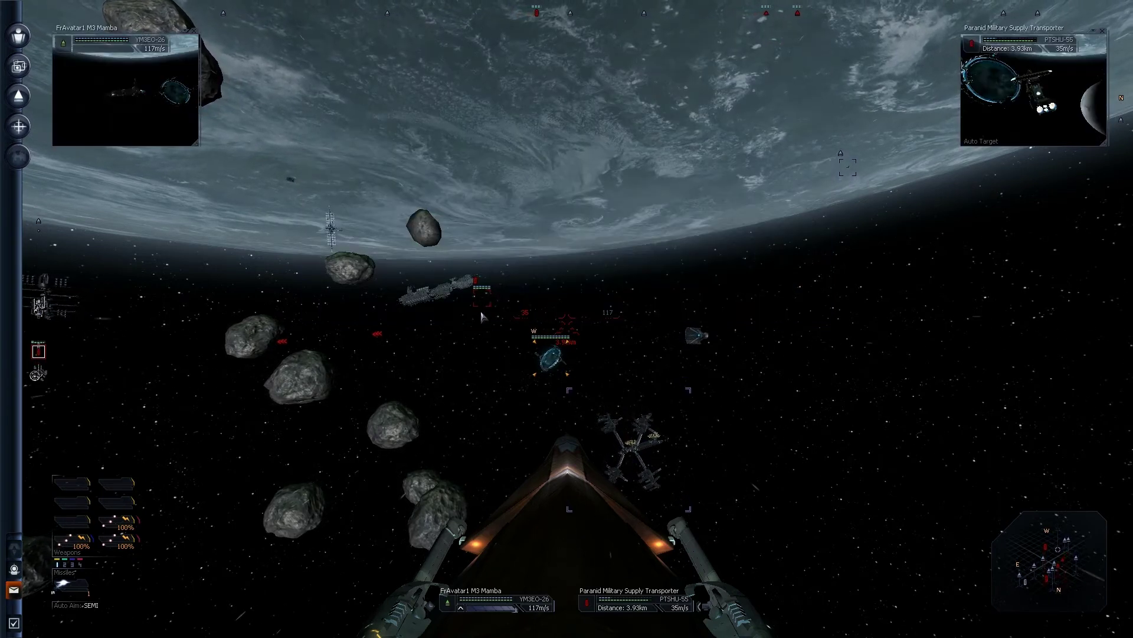
key(Page_Up)
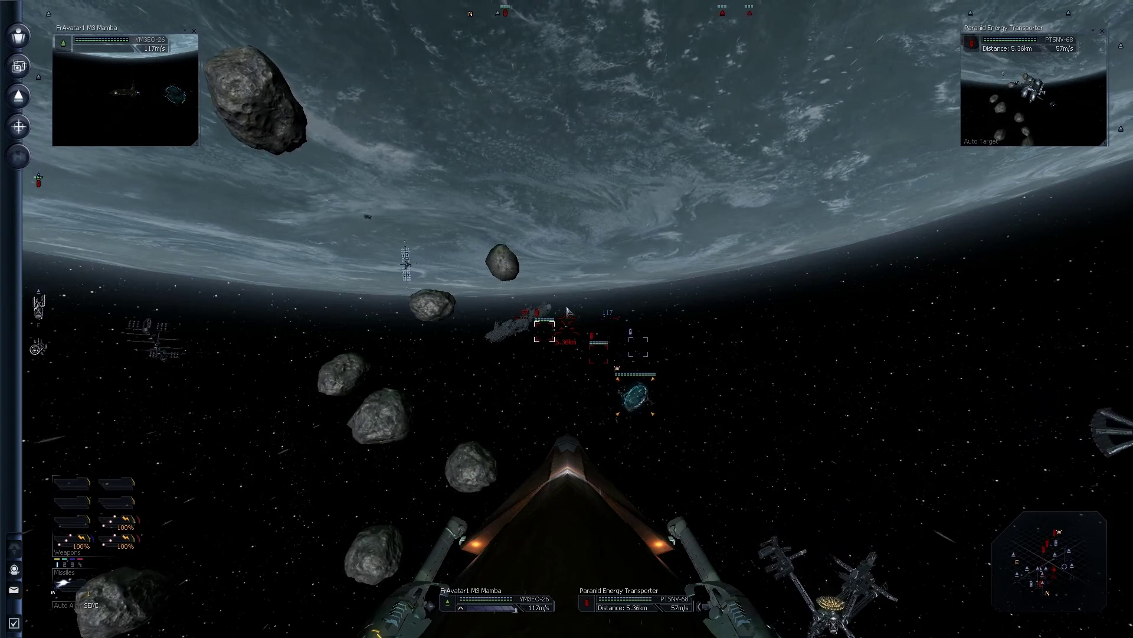
key(space)
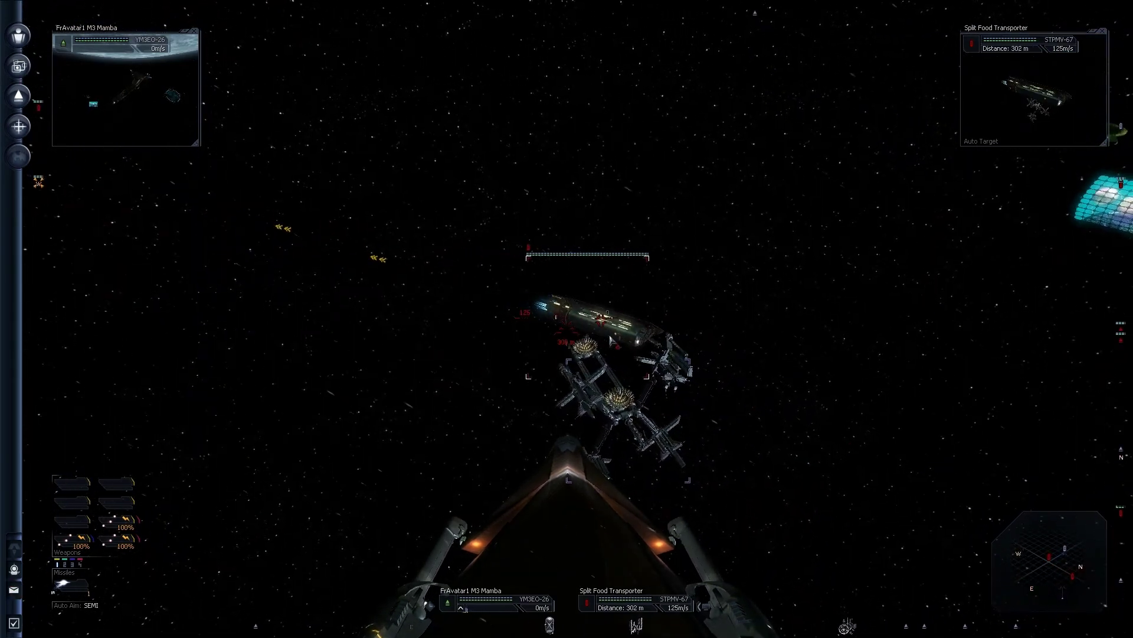
Land two laser bursts on the Split Food Transporter, then speed up toward the planet.
key(space)
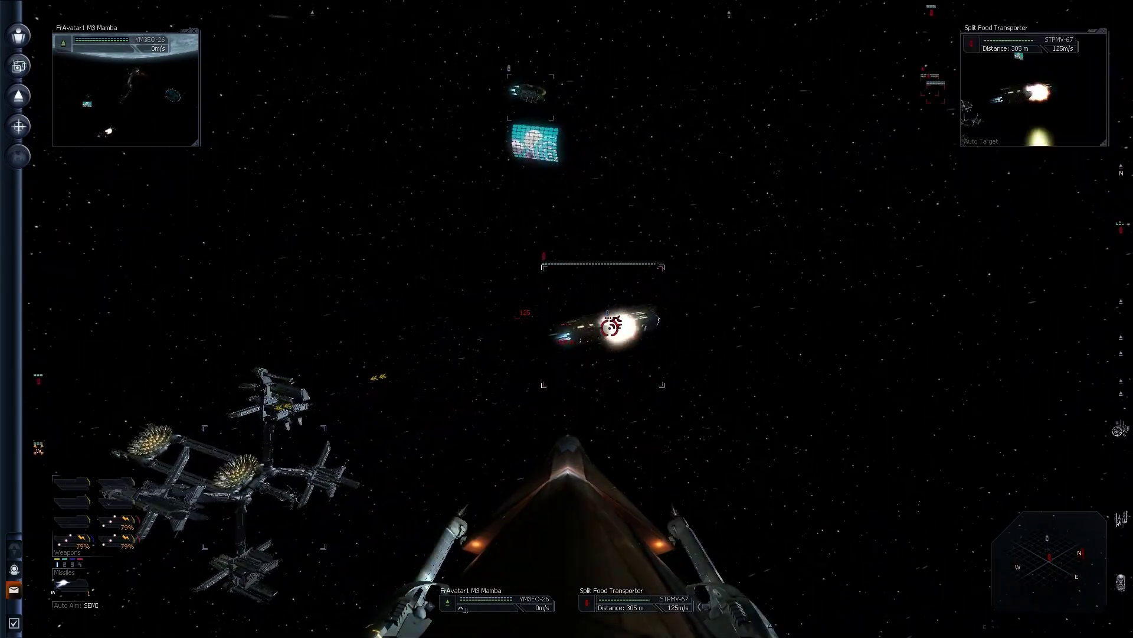
key(space)
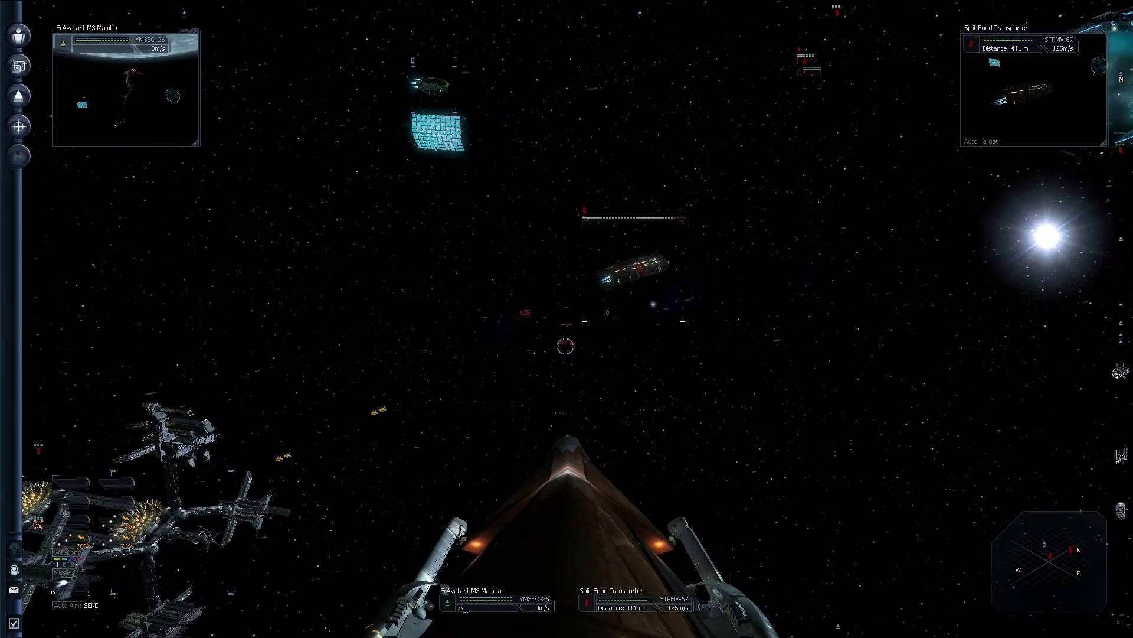
key(a)
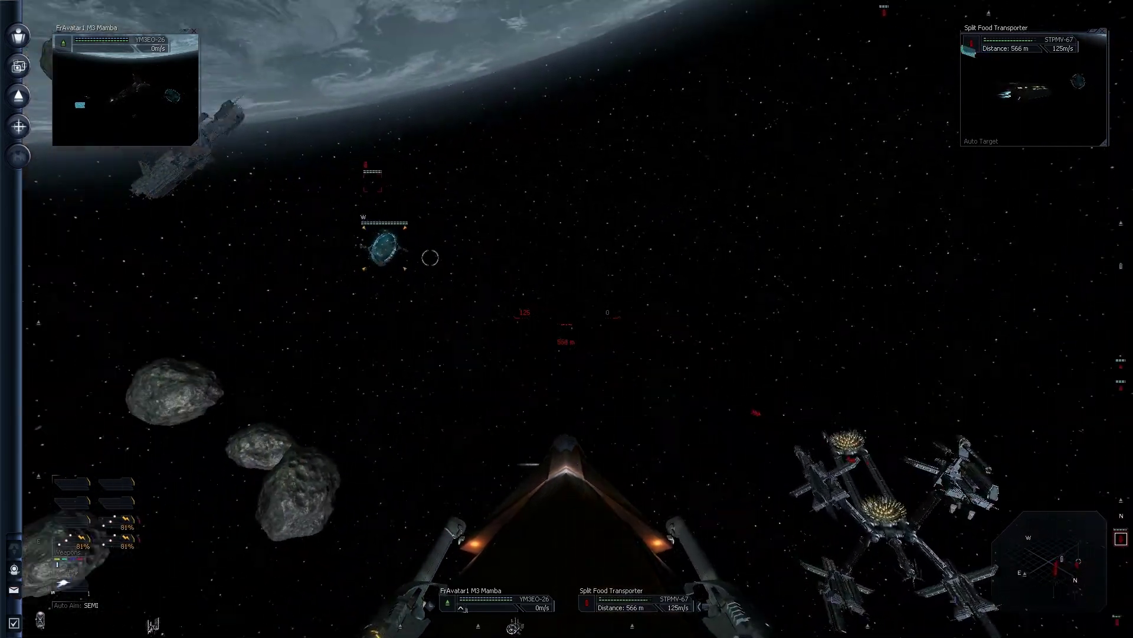